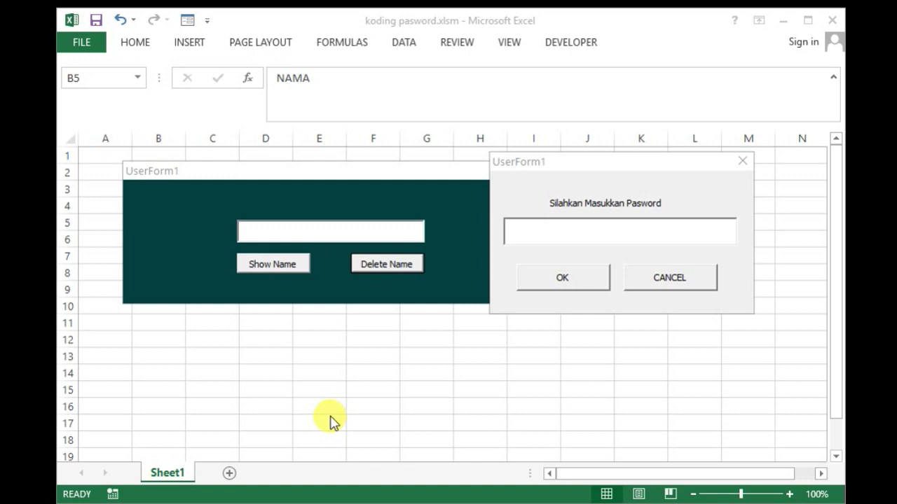
Cancel the password prompt, then show the sheet's stored name in the teal form's text box and select it
left_click(701, 277)
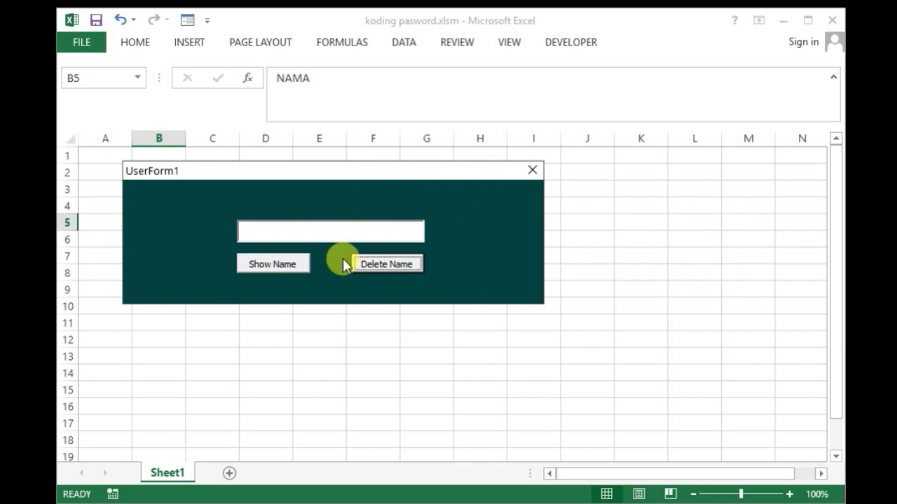
left_click(257, 264)
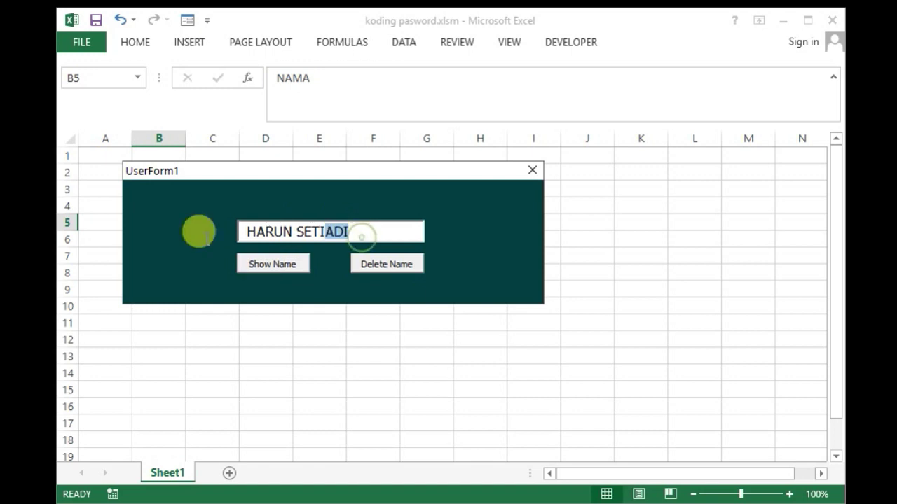
left_click_drag(364, 237, 66, 240)
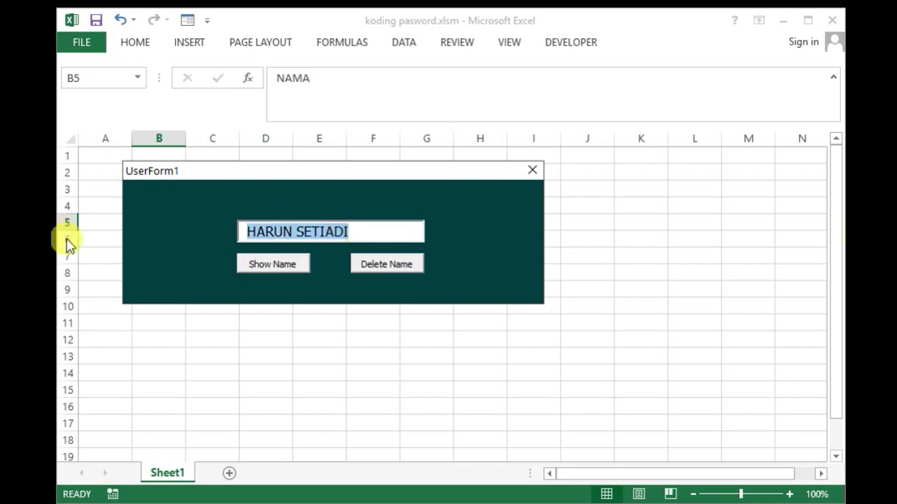
left_click(329, 228)
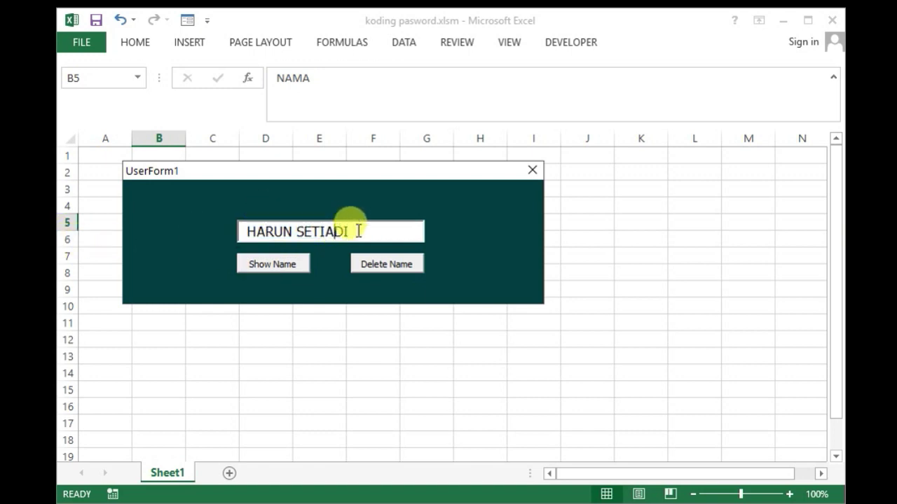
left_click_drag(354, 228, 256, 231)
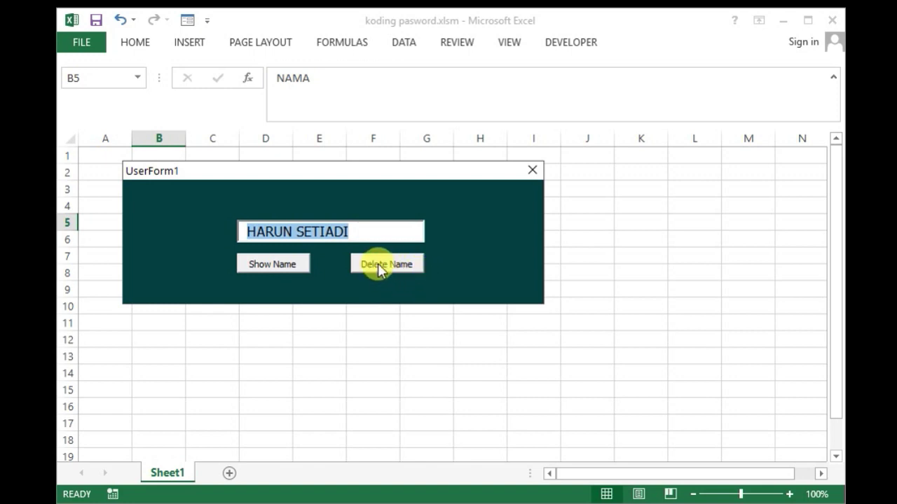
left_click(378, 264)
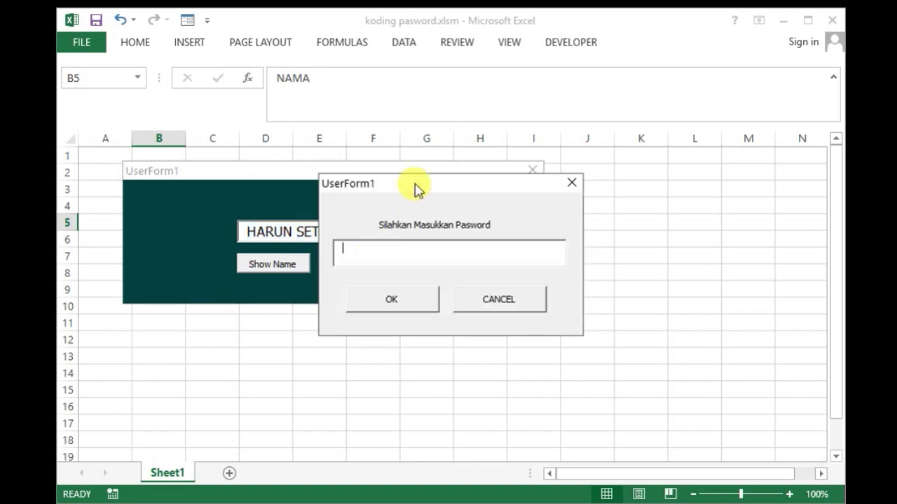
left_click_drag(419, 189, 594, 175)
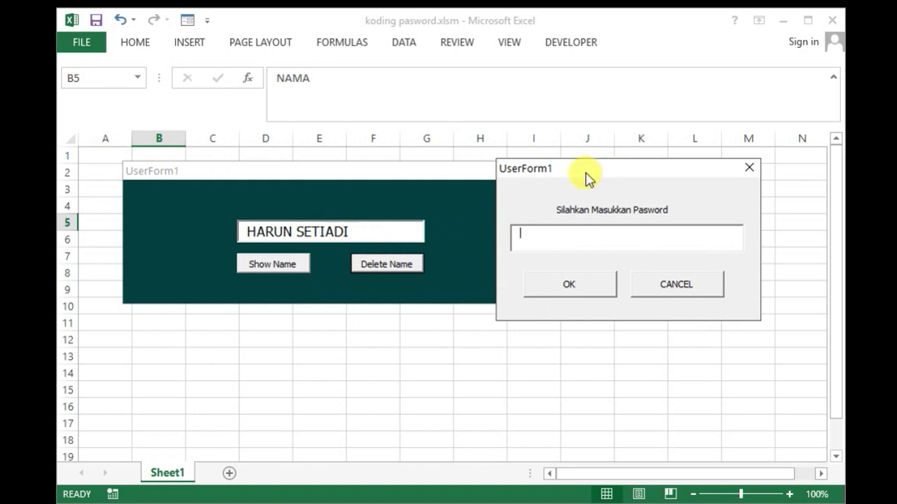
type("1")
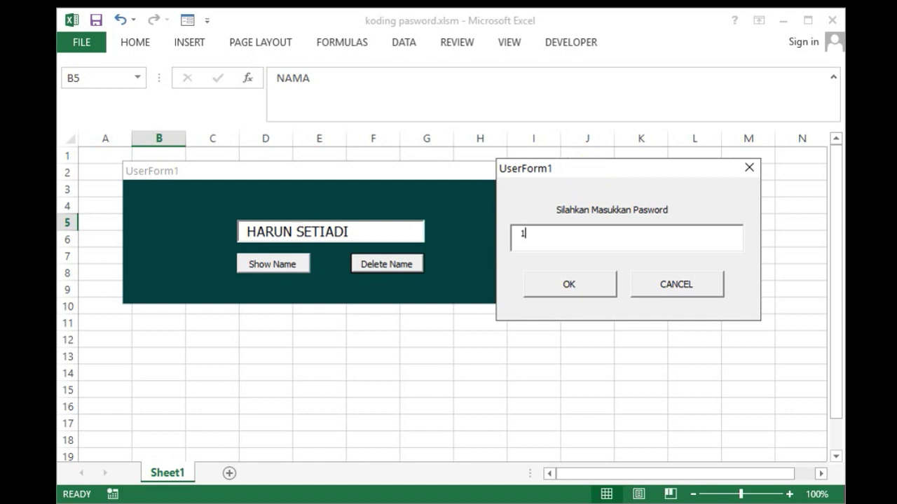
type("23456")
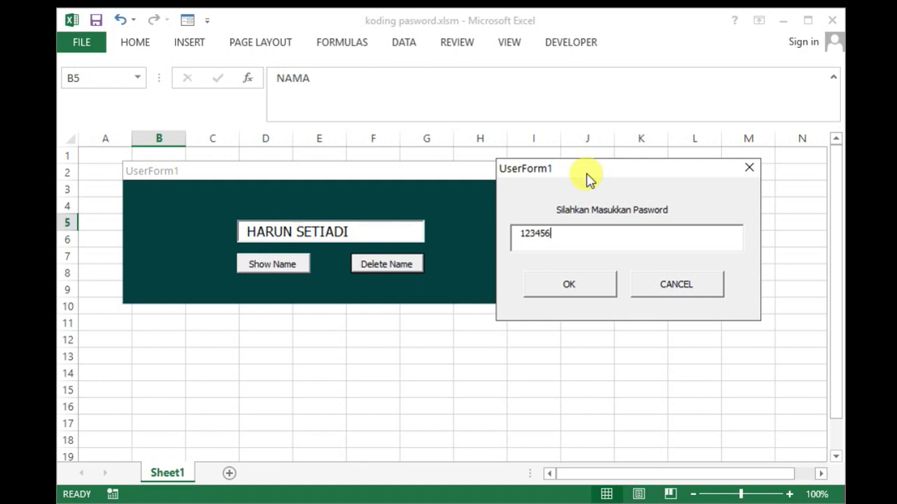
key("BackSpace")
key("BackSpace")
key("BackSpace")
key("BackSpace")
key("BackSpace")
key("BackSpace")
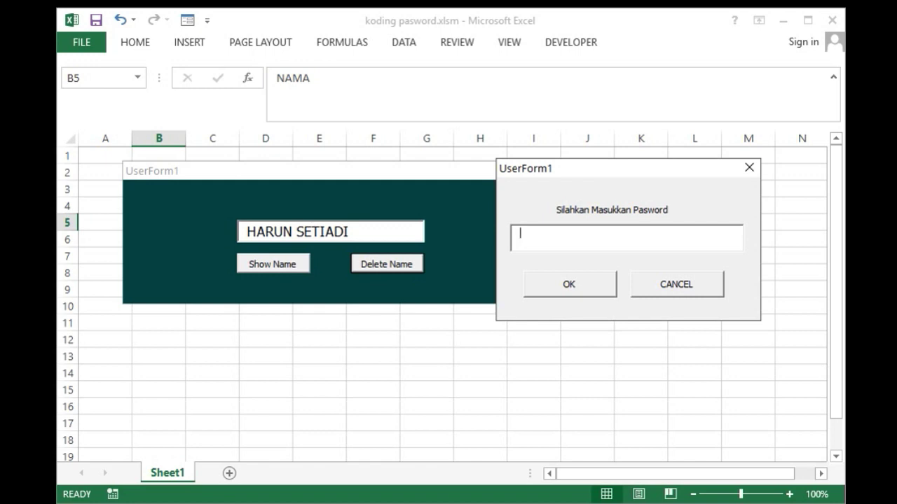
type("6666")
Submit password 6666, dismiss the Perhatian error, and clear the password box
left_click(569, 287)
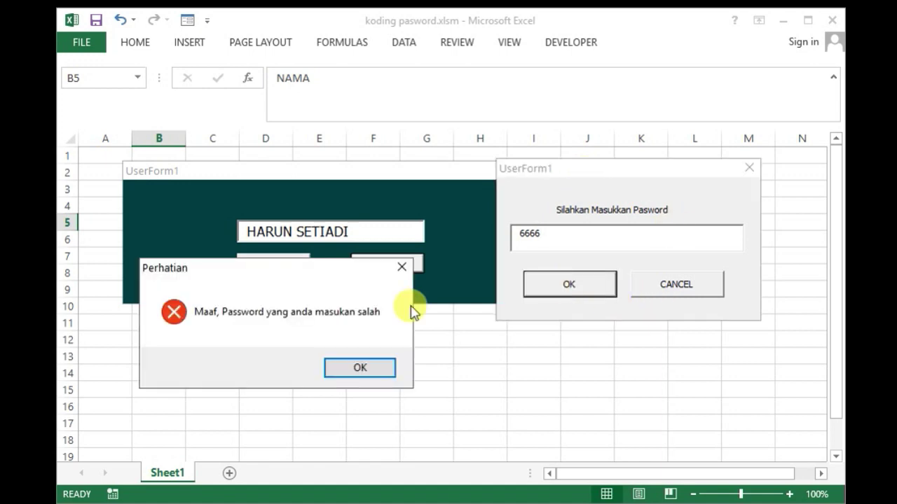
left_click_drag(223, 271, 345, 92)
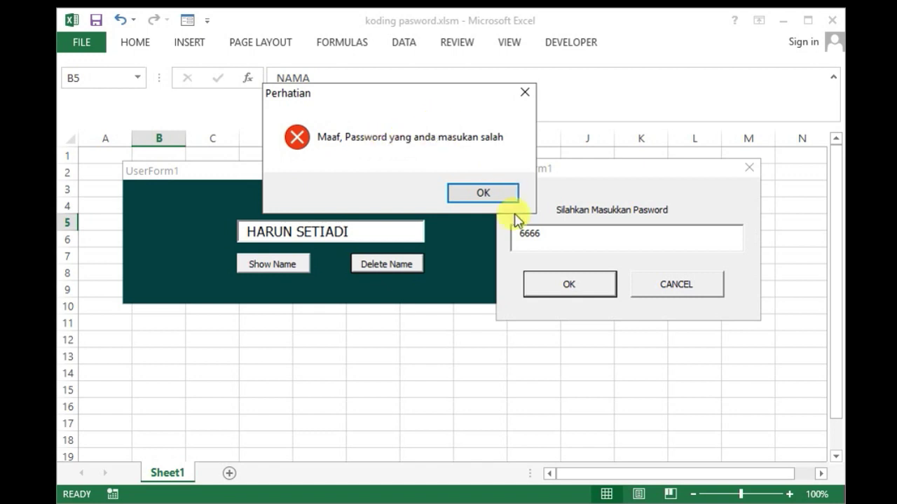
left_click(501, 193)
left_click_drag(564, 242, 468, 227)
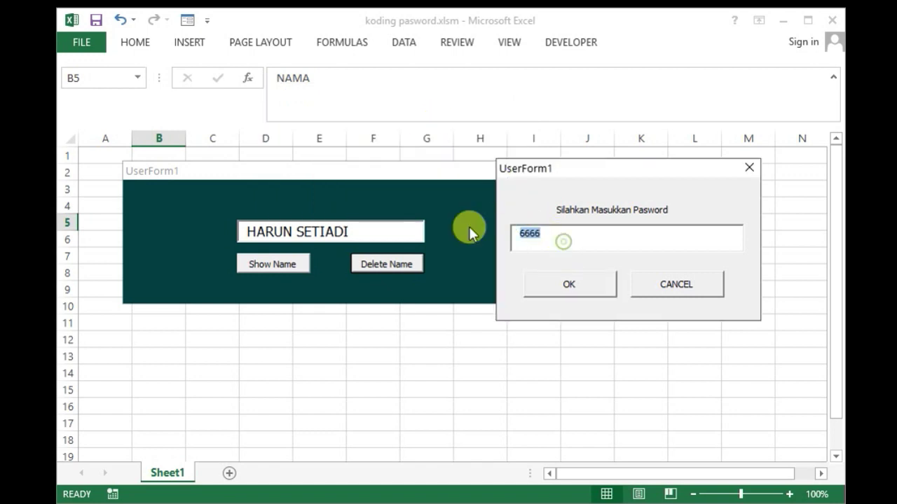
key("BackSpace")
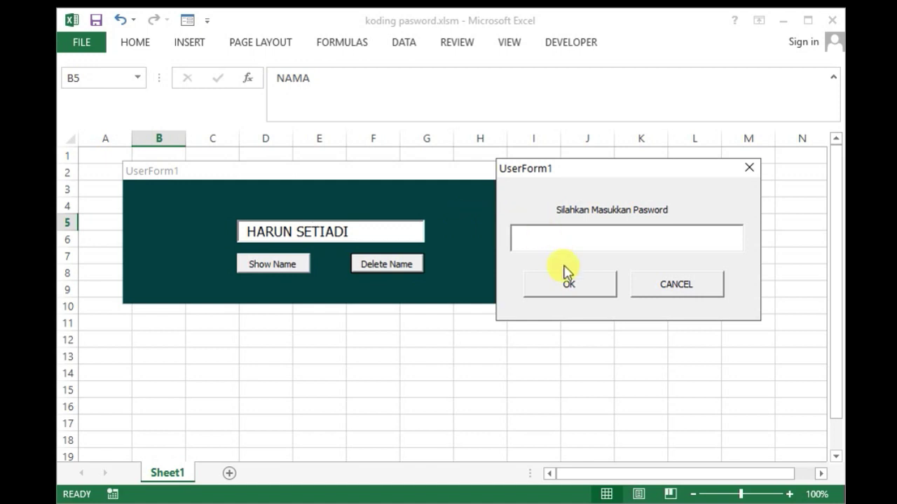
left_click(570, 289)
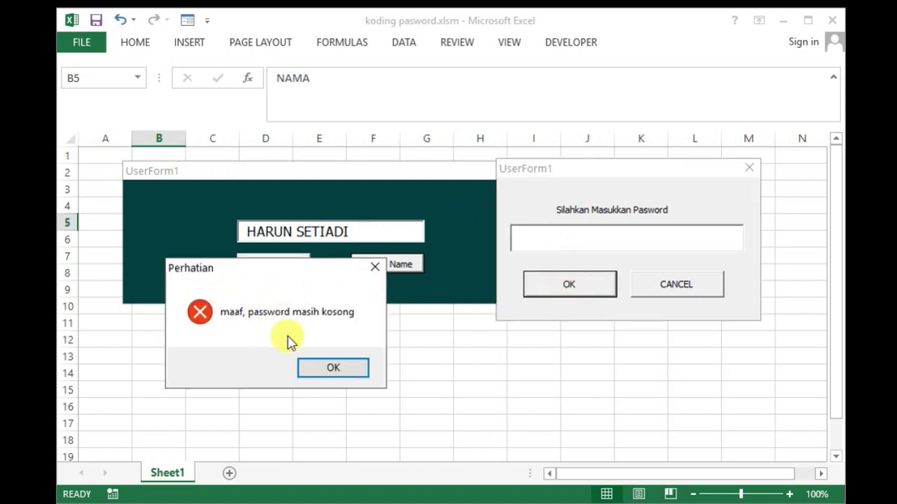
left_click(375, 267)
left_click(542, 243)
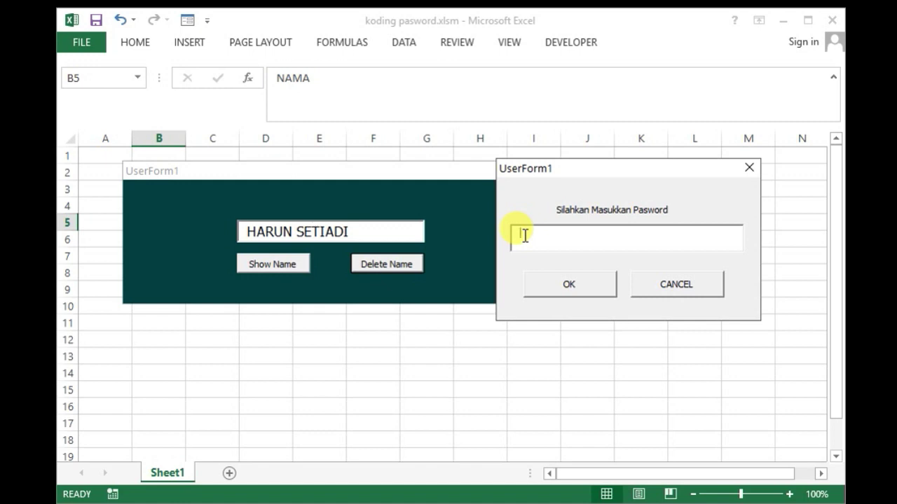
type("123456")
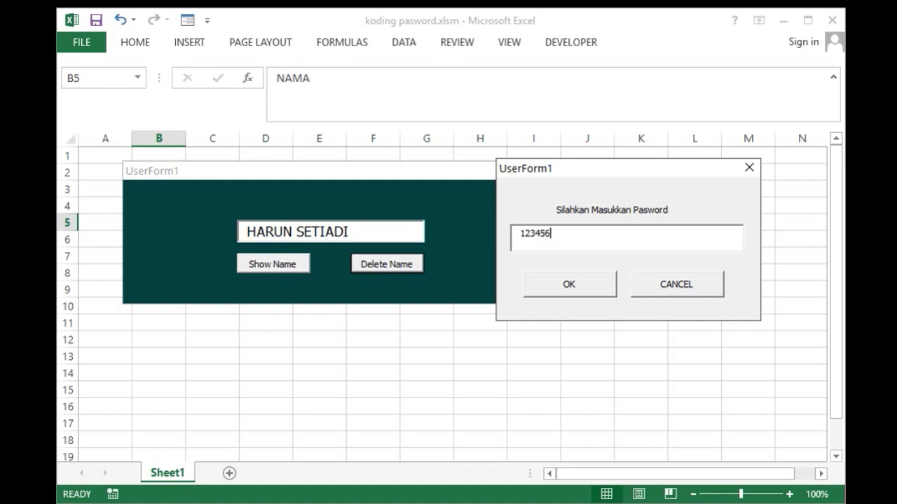
left_click(573, 285)
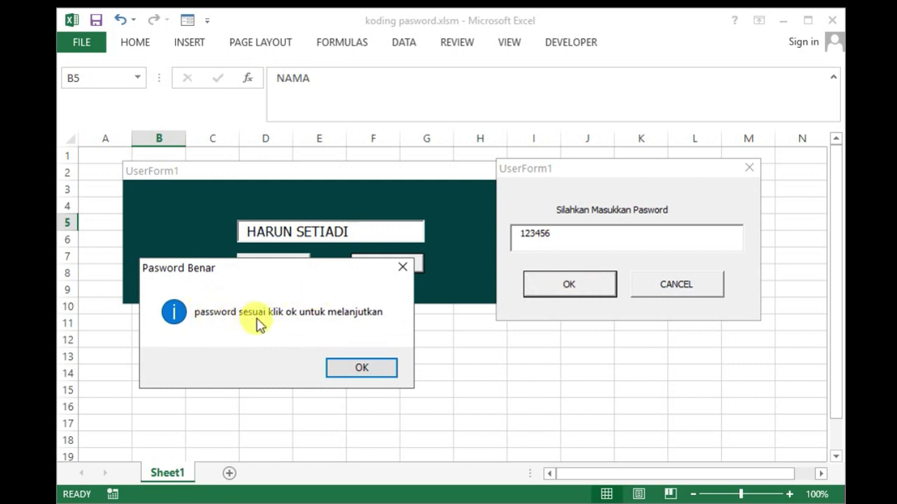
left_click(361, 368)
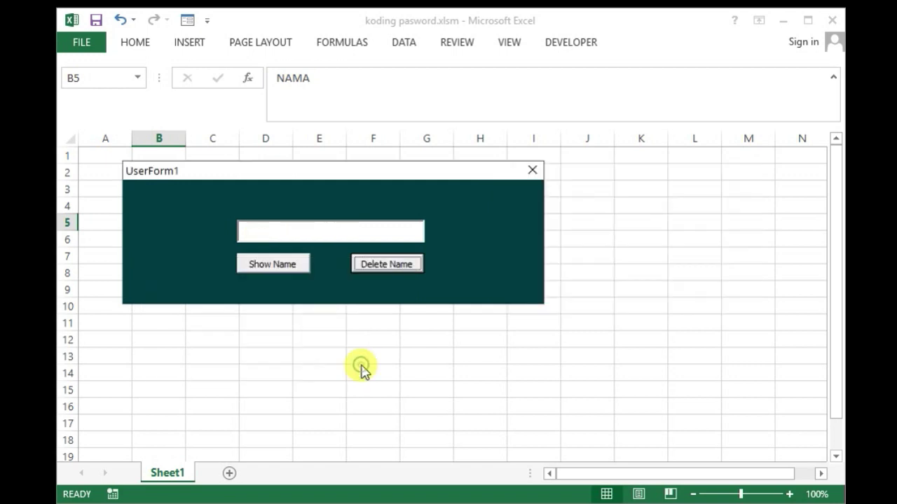
Place the caret in the now-empty name box on the form
left_click(306, 233)
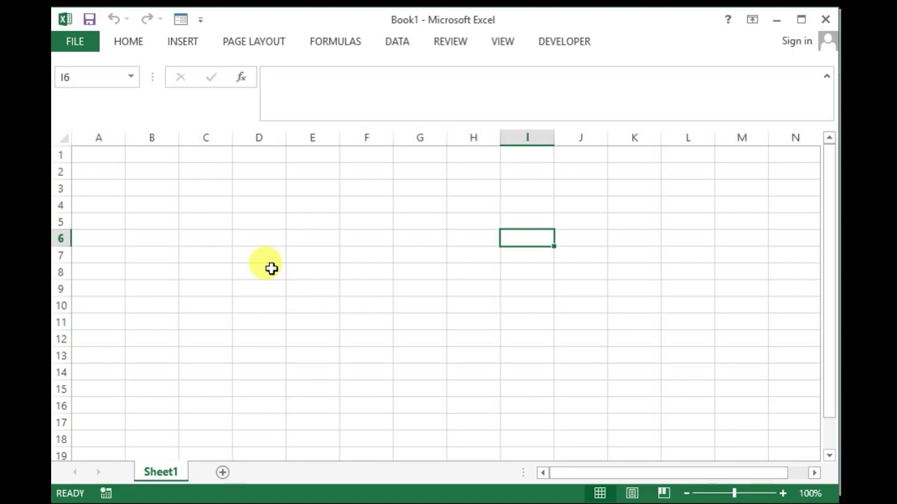
Enter a sample full name in cell C5 of Book1
left_click(217, 226)
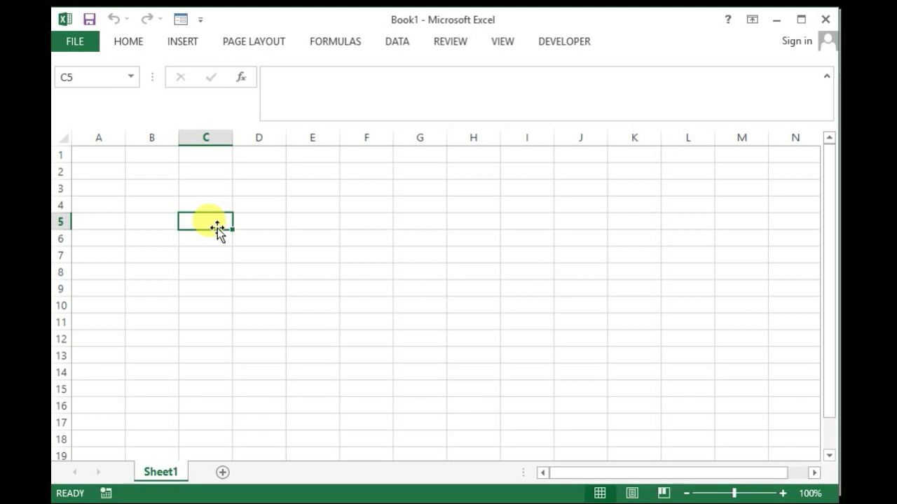
type("h")
key("BackSpace")
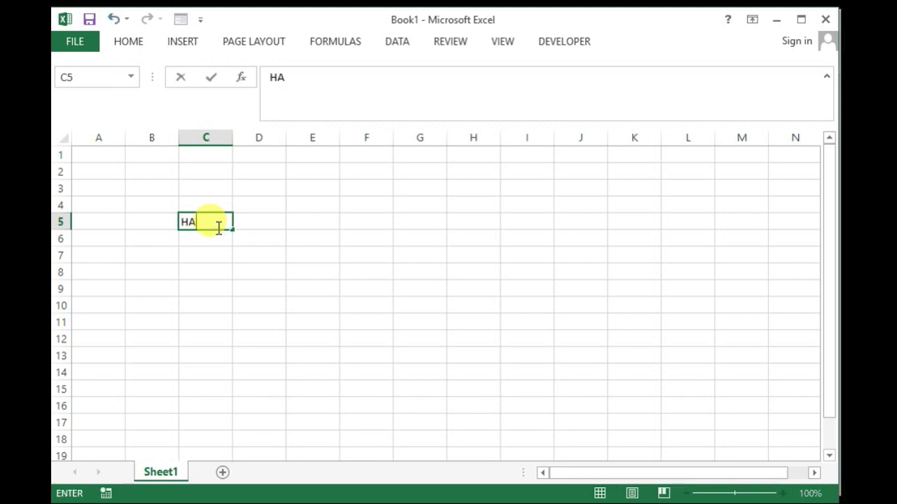
left_click(379, 270)
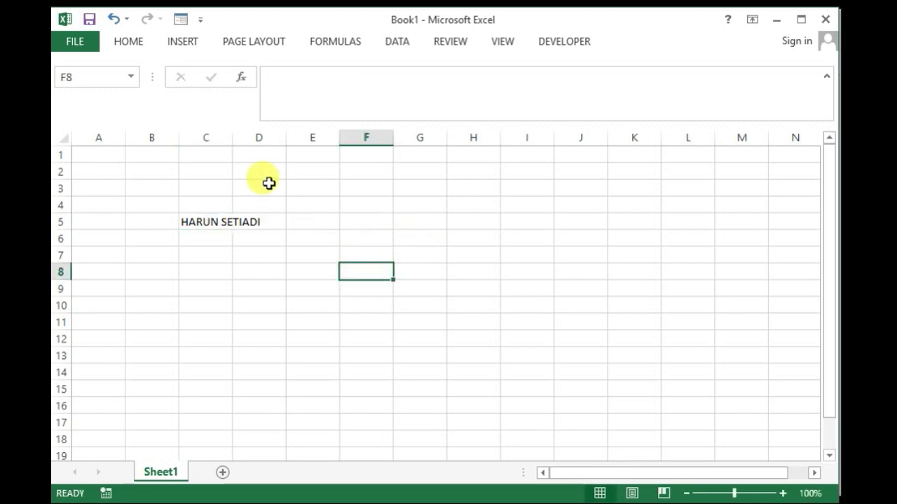
Widen column C to fit the name and bring up the DEVELOPER tab
left_click_drag(235, 140, 285, 148)
left_click(298, 223)
left_click(248, 222)
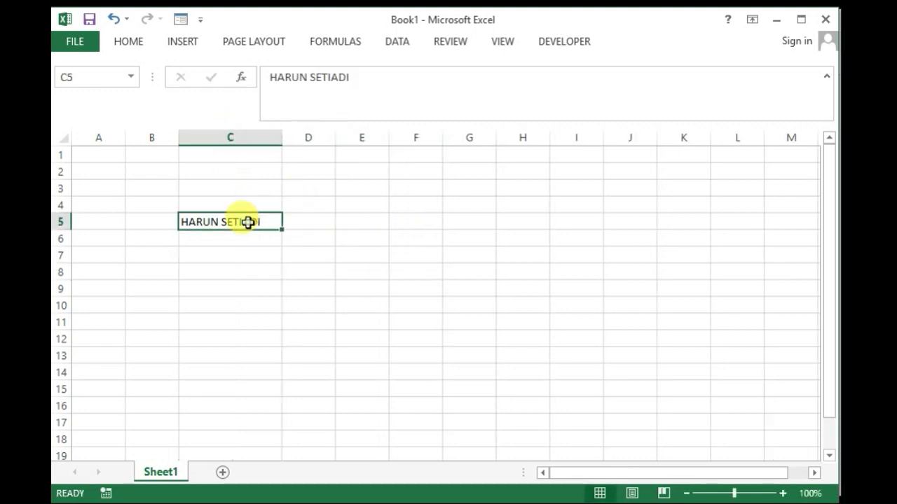
left_click(331, 269)
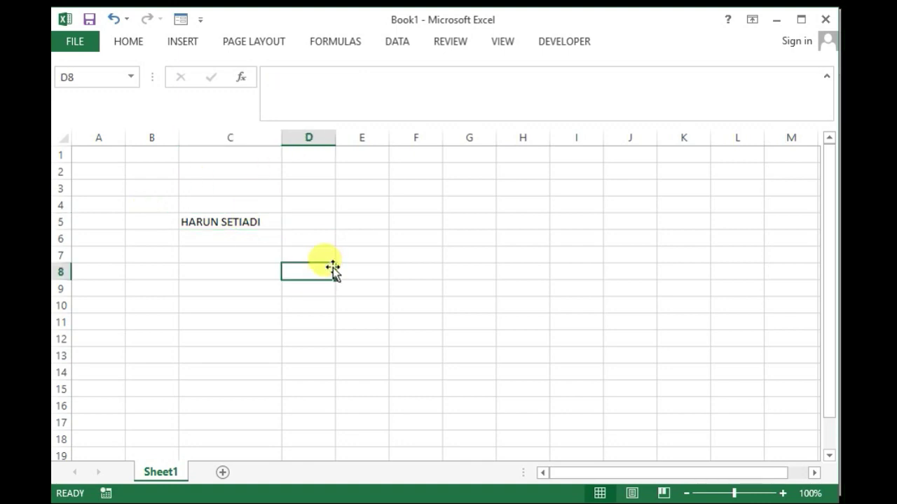
left_click(576, 41)
Open the Visual Basic editor and insert a new UserForm1 into Book1's project
left_click(63, 90)
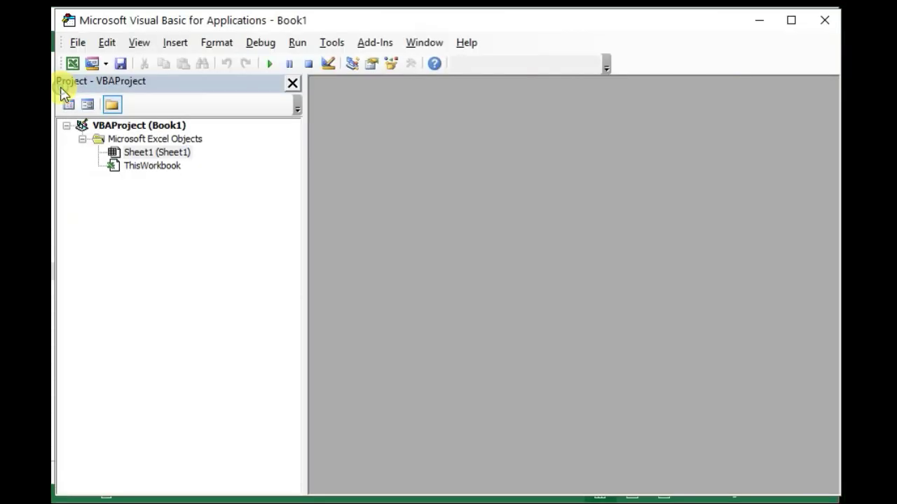
left_click(180, 201)
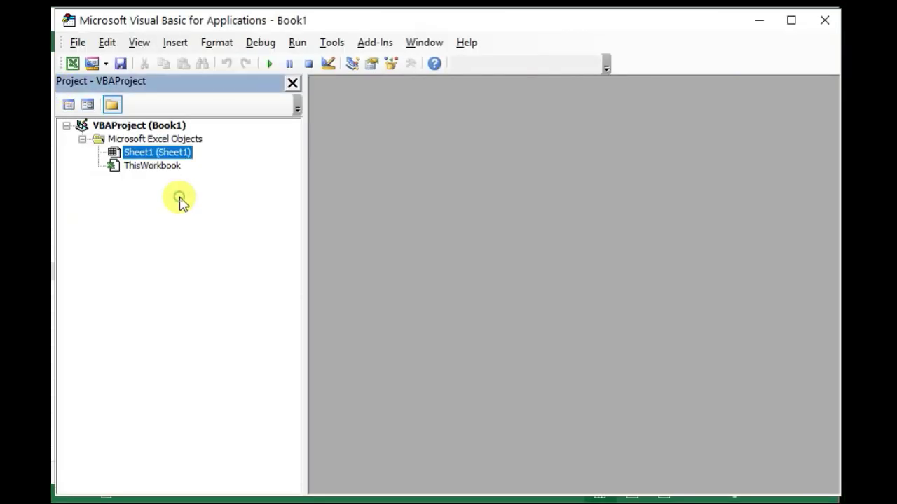
left_click(107, 65)
left_click(126, 82)
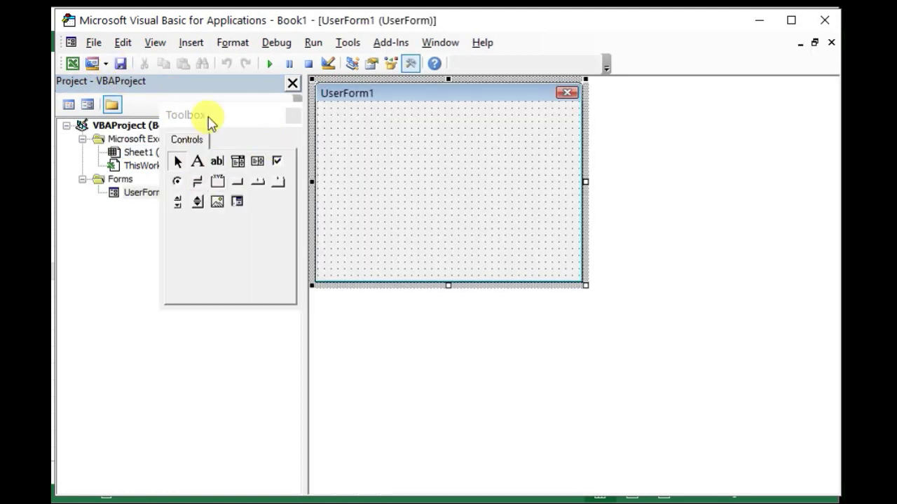
left_click_drag(210, 123, 172, 261)
left_click(152, 194)
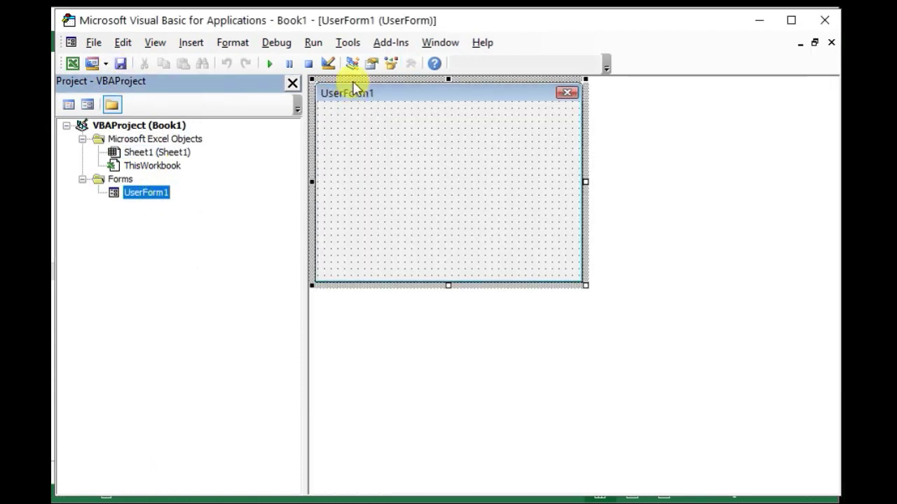
Rename UserForm1 to DATA and the second form to pwd in Properties
left_click(371, 64)
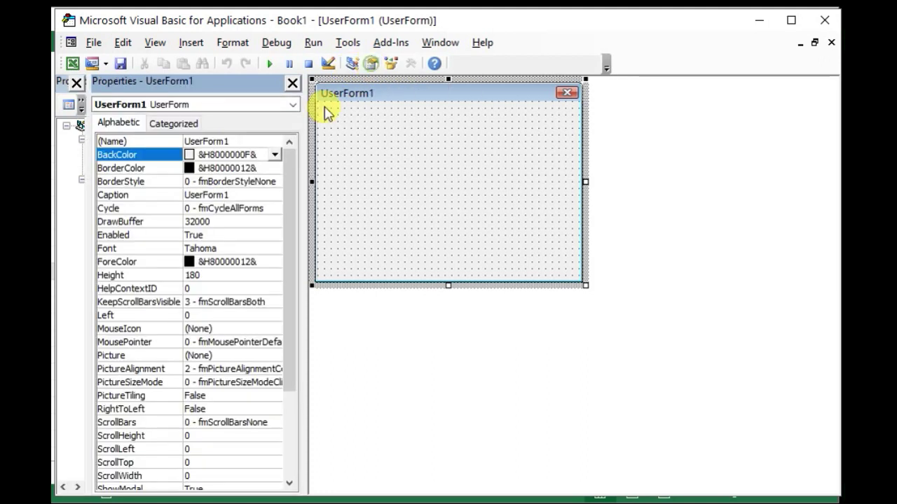
left_click(237, 141)
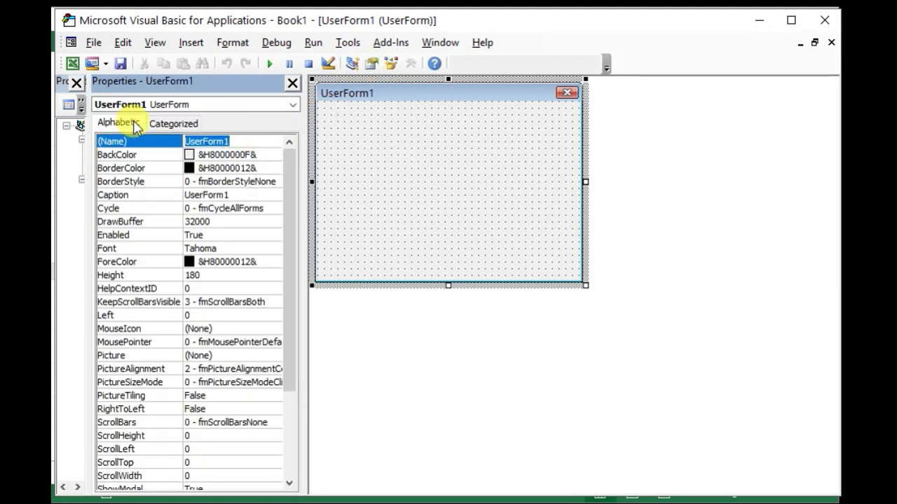
type("DATA")
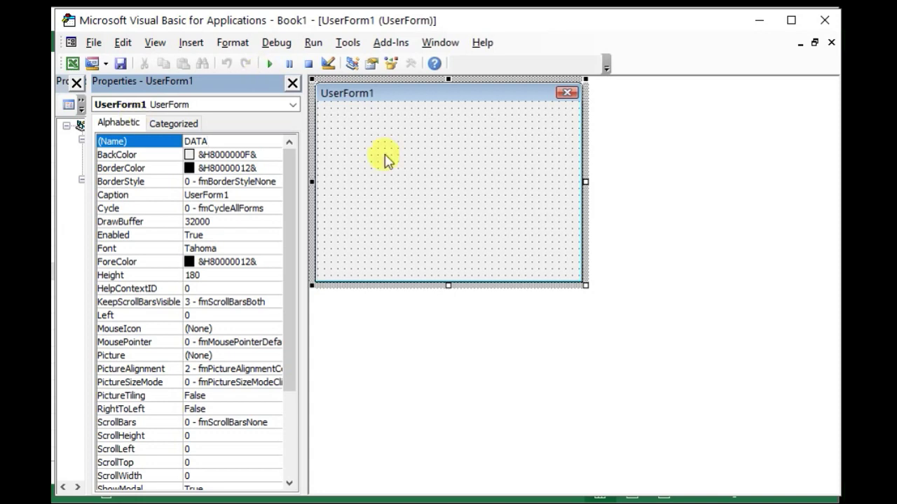
left_click(378, 193)
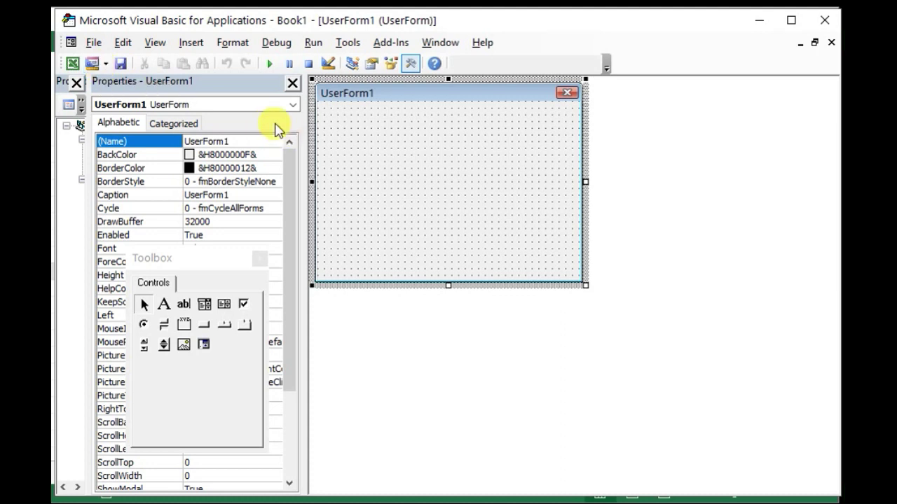
left_click(239, 141)
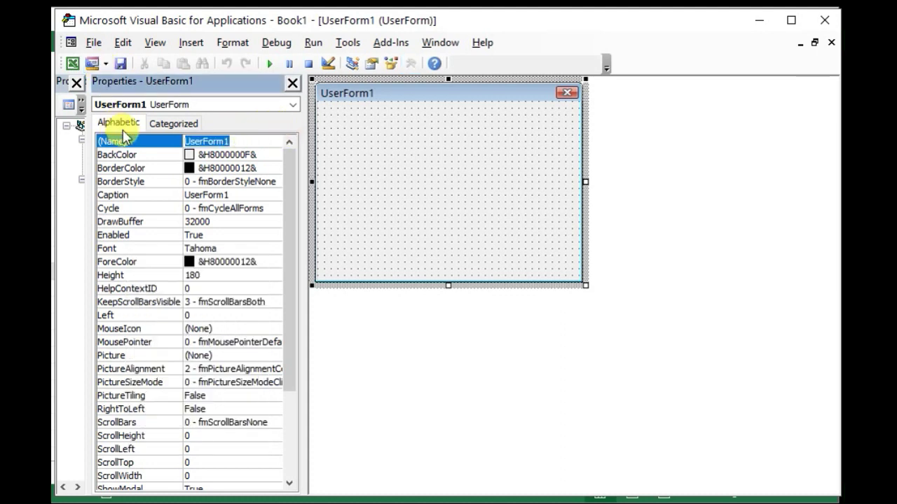
type("pwd")
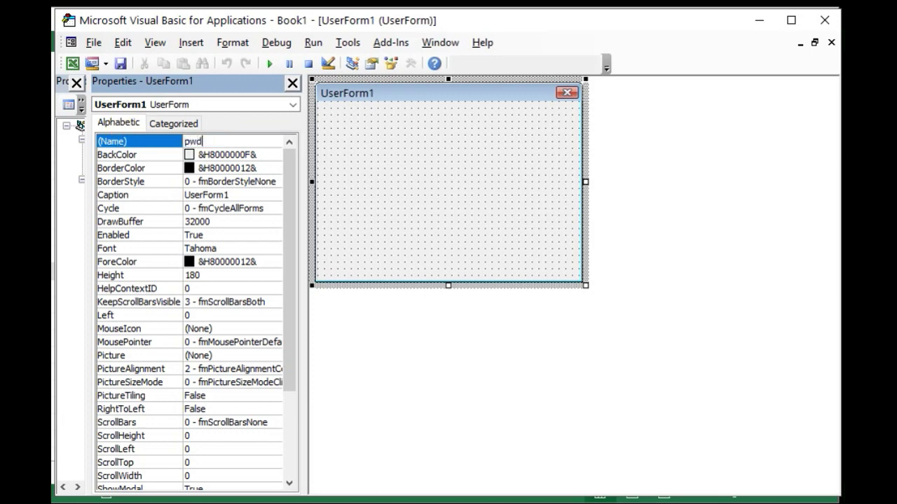
left_click(419, 319)
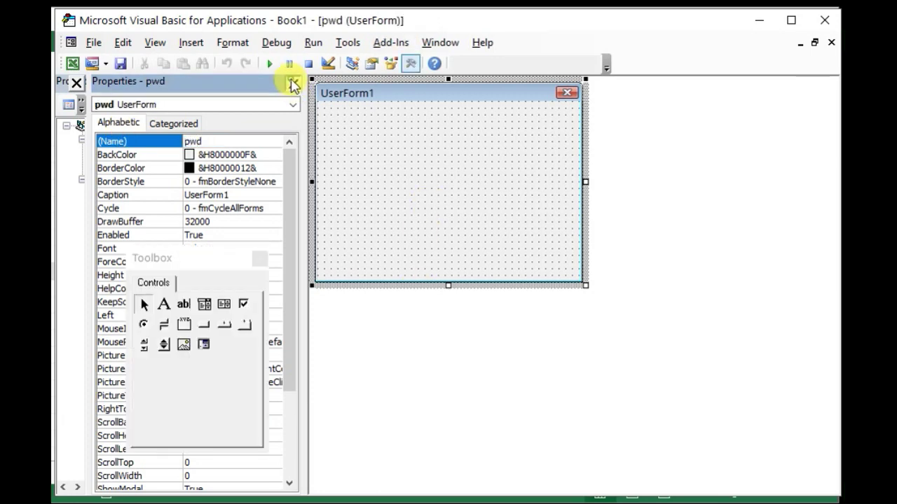
Open the DATA form in the designer and make it wider and shorter
left_click(293, 83)
left_click(401, 148)
left_click(220, 172)
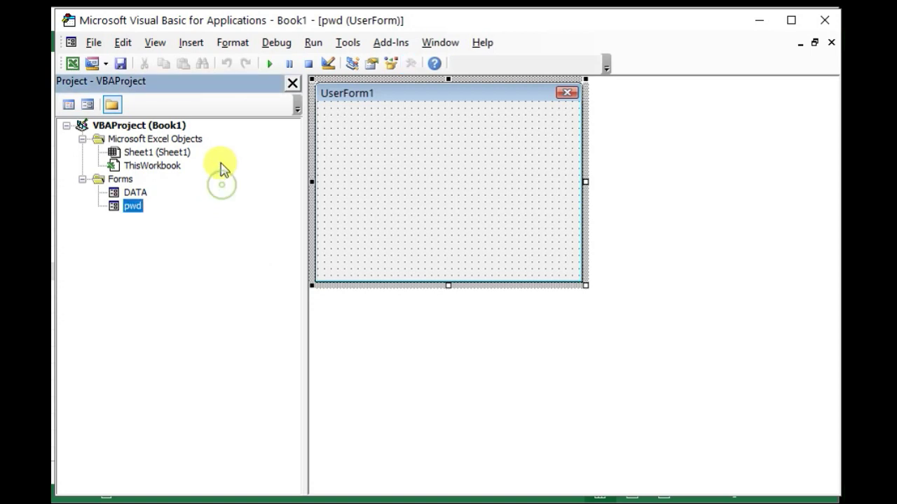
left_click(137, 193)
double_click(142, 196)
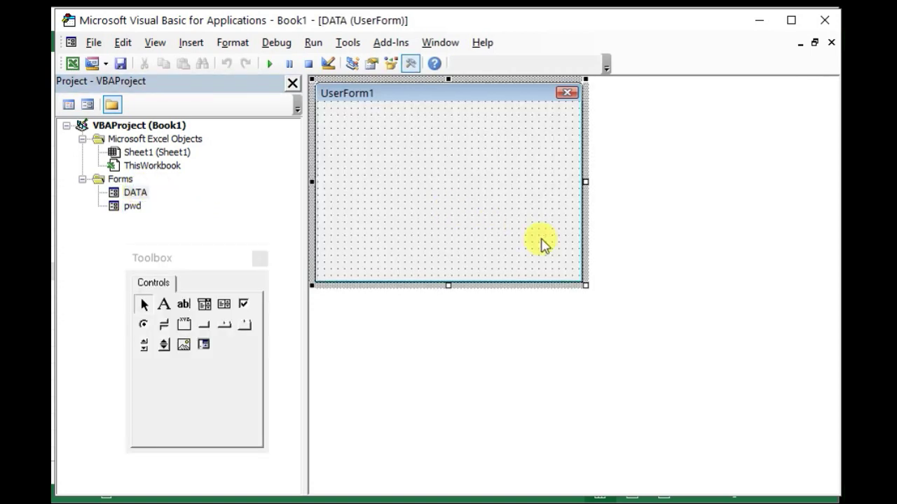
left_click_drag(587, 180, 706, 181)
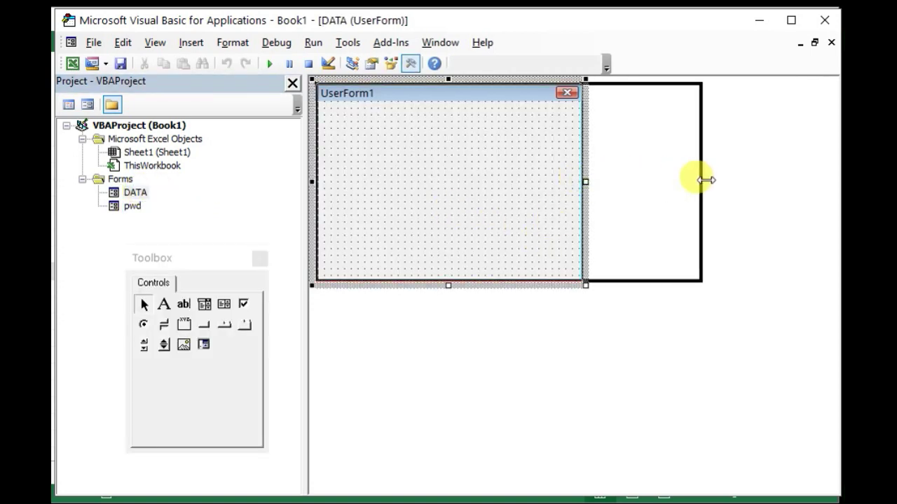
left_click_drag(511, 284, 508, 254)
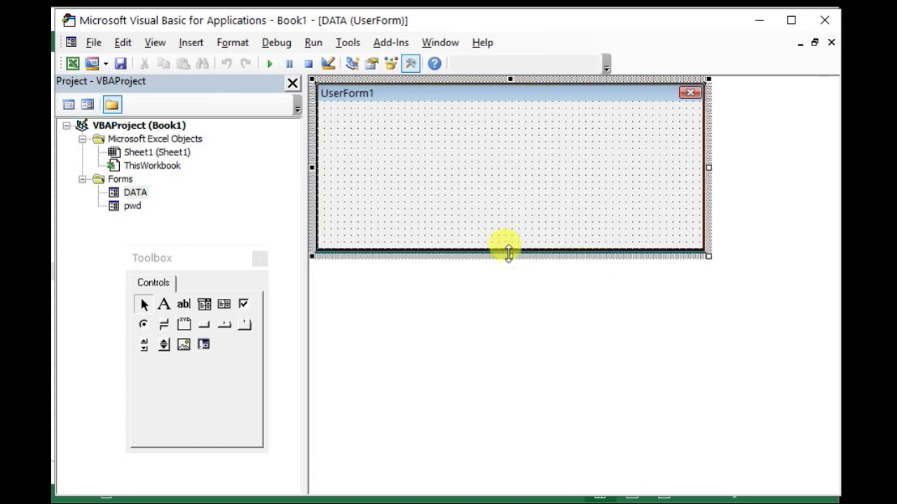
left_click_drag(509, 252, 505, 251)
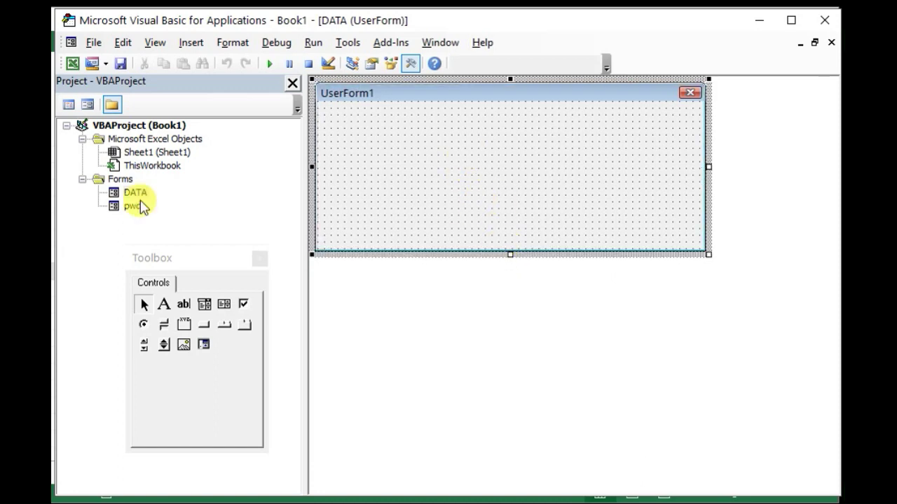
Draw a text box near the top of DATA and name it Tb_Nama
left_click(184, 308)
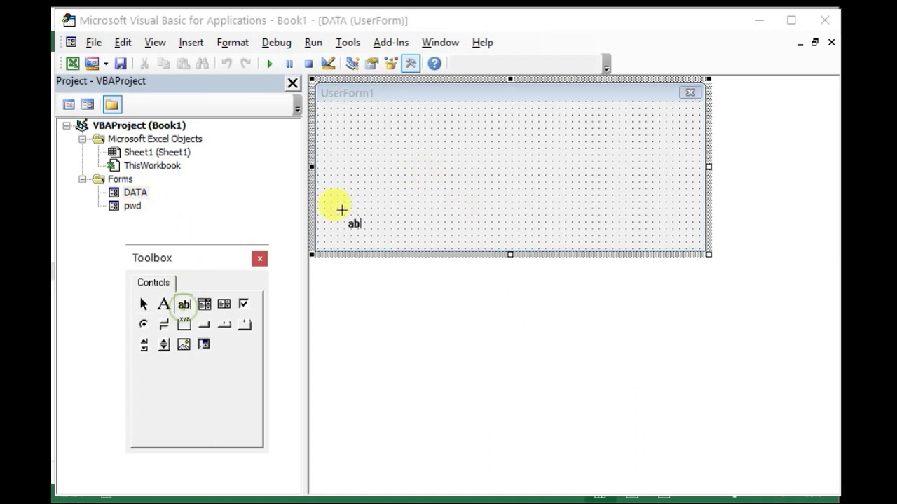
mouse_move(369, 162)
left_mouse_down()
mouse_move(410, 176)
mouse_move(540, 184)
left_mouse_up()
left_click_drag(463, 159, 483, 130)
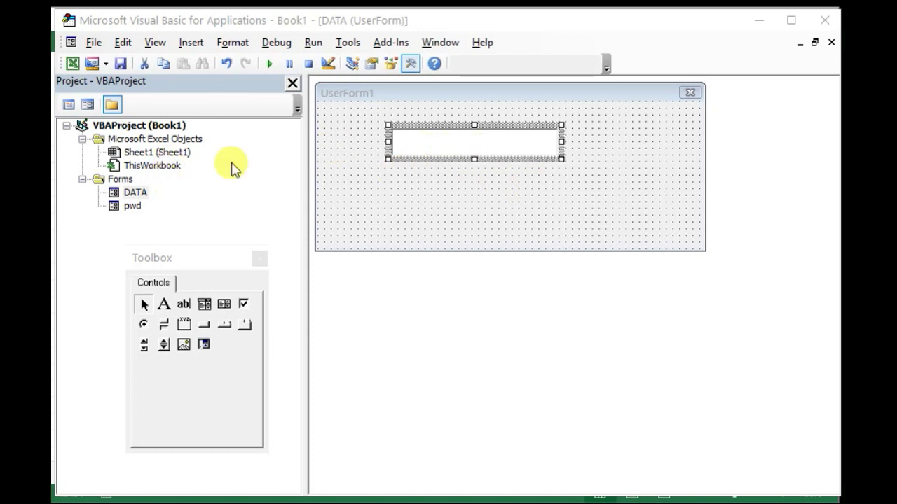
left_click(371, 64)
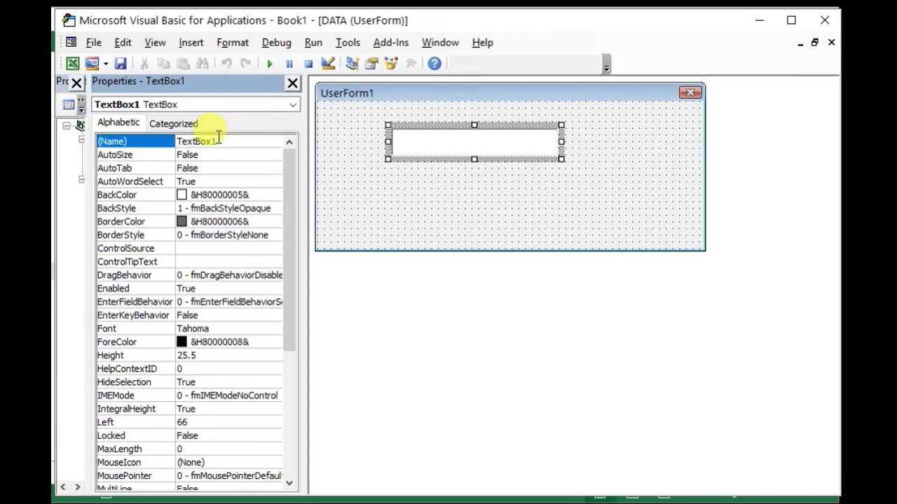
left_click_drag(228, 140, 124, 128)
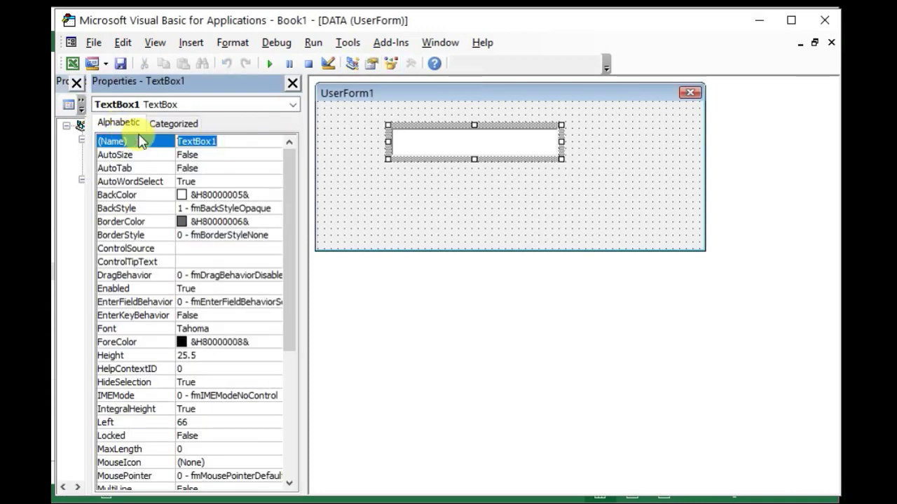
type("Tb_")
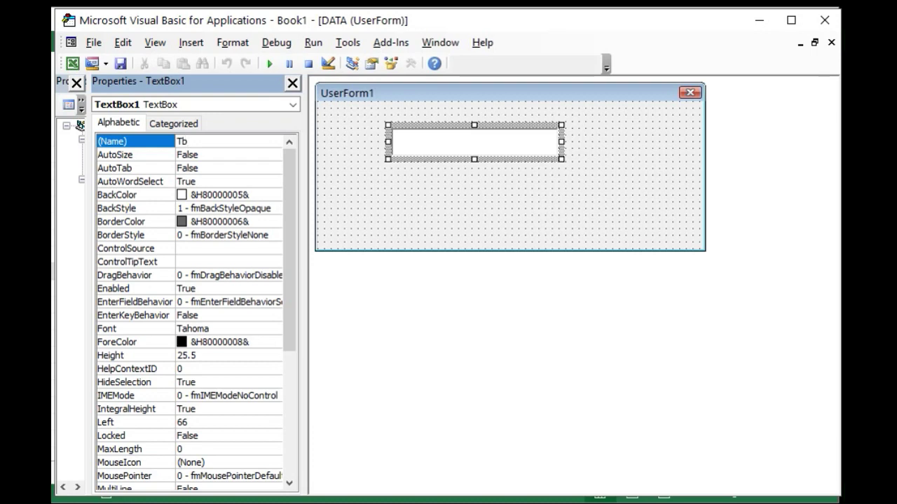
type("Nama")
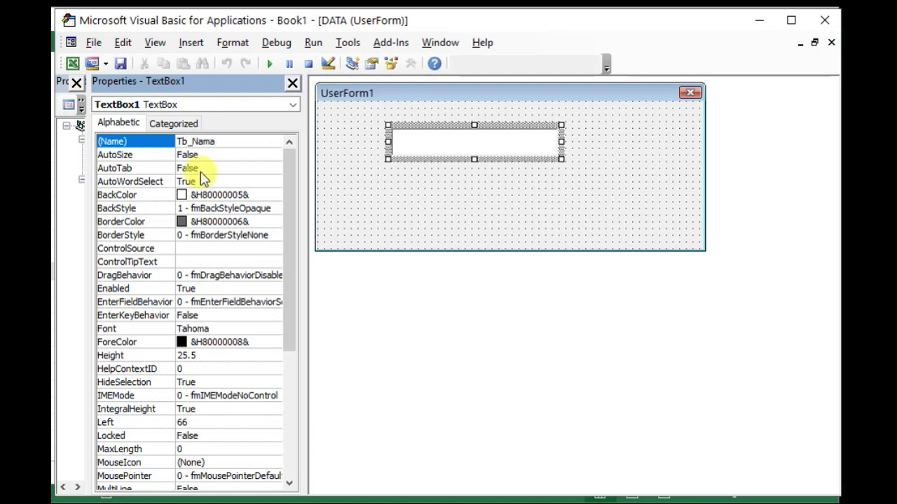
left_click(418, 195)
Make the Tb_Nama text box wider and taller, with the Toolbox parked beside the form
left_click(550, 140)
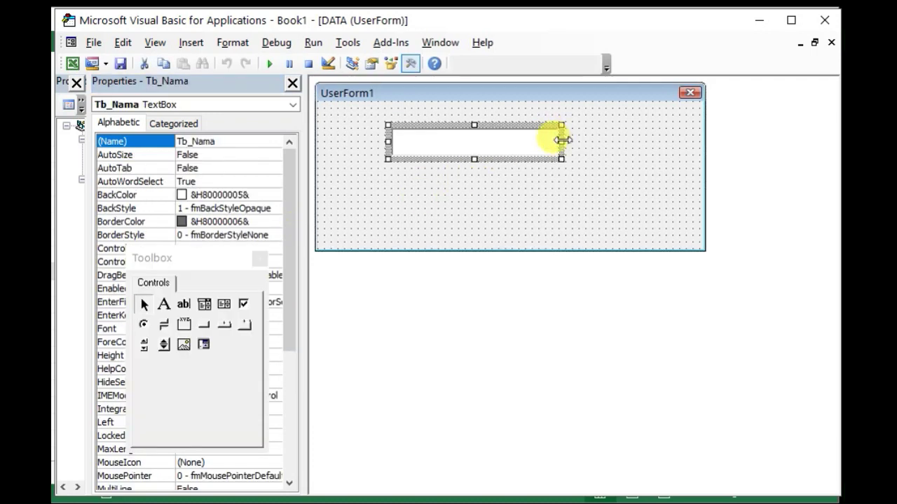
left_click_drag(562, 142, 581, 142)
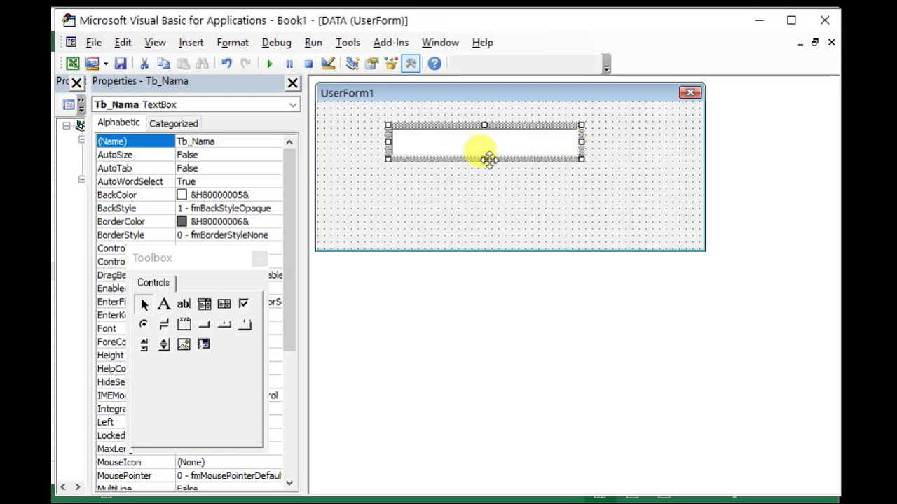
left_click_drag(484, 159, 485, 170)
left_click(494, 215)
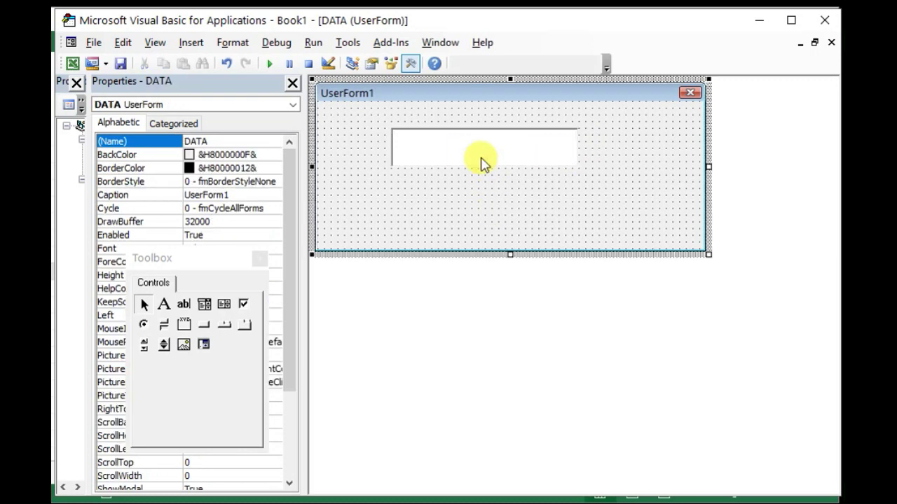
left_click(481, 162)
left_click_drag(218, 261, 19, 326)
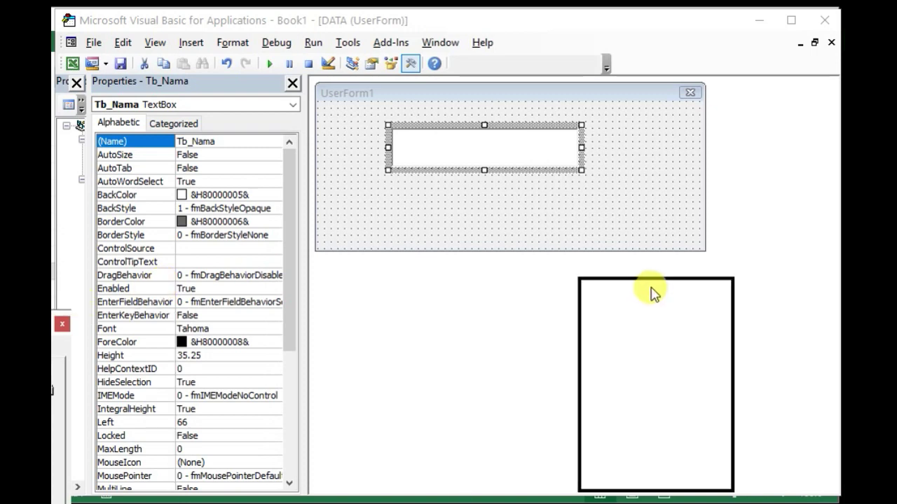
left_click_drag(55, 323, 657, 293)
Give Tb_Nama a bold size 14 font and widen it slightly
left_click(191, 330)
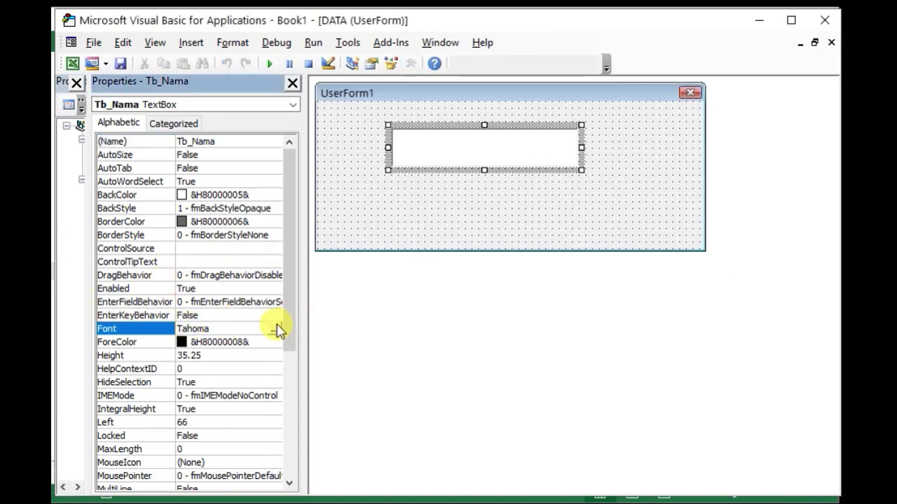
left_click(276, 326)
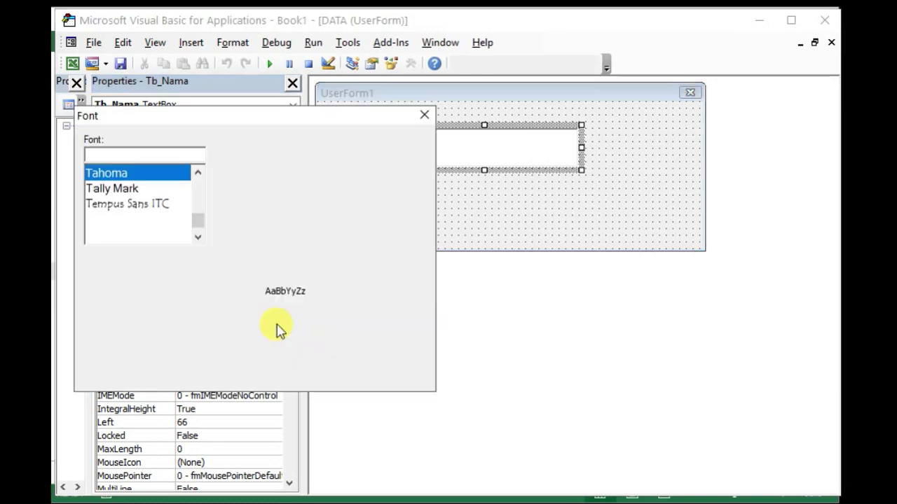
left_click(227, 188)
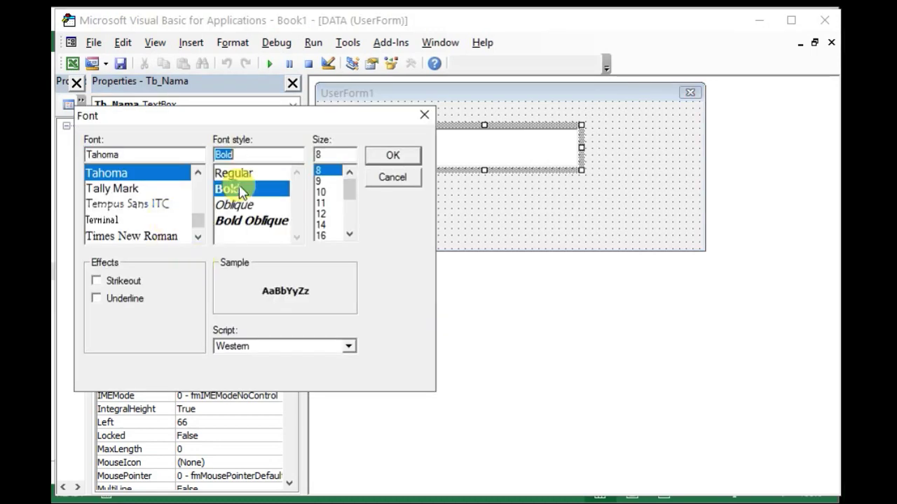
left_click(322, 224)
left_click(388, 161)
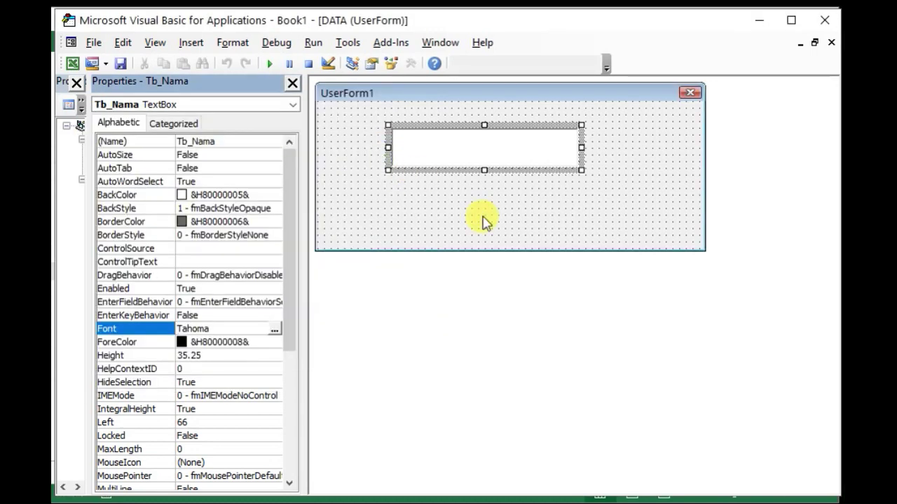
left_click(480, 214)
left_click(516, 163)
left_click_drag(582, 147, 595, 147)
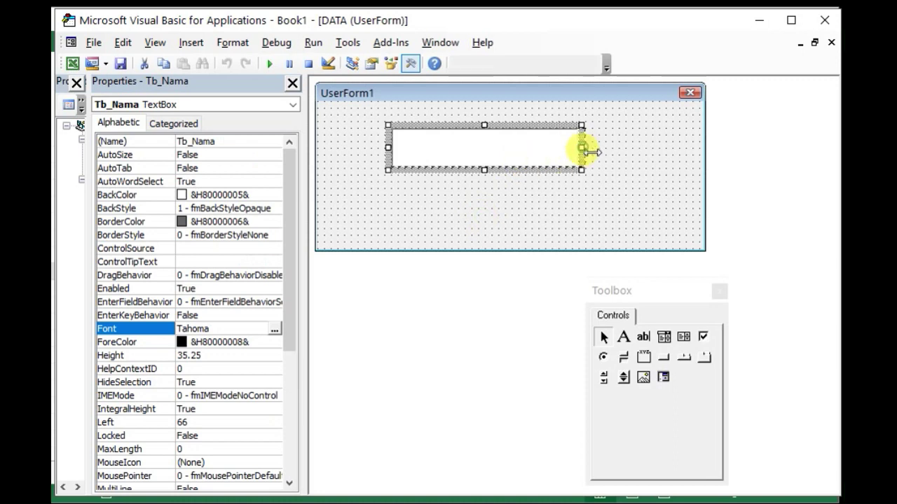
left_click(567, 224)
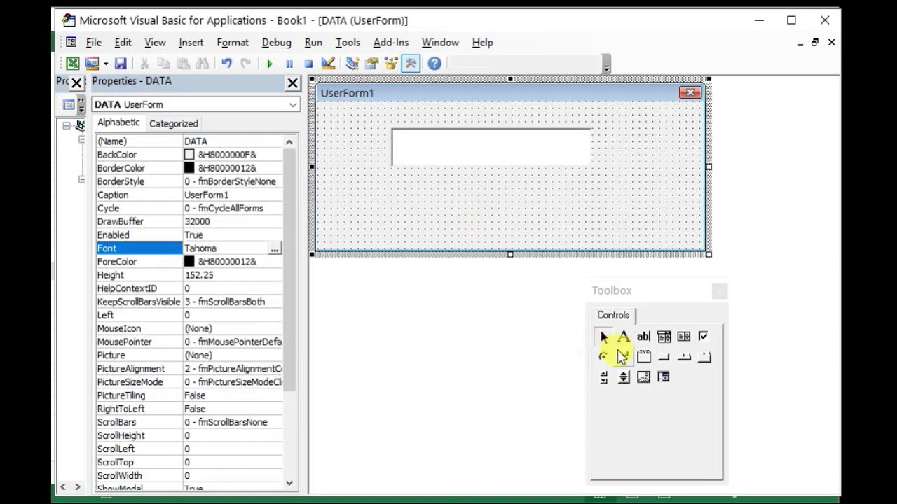
Draw a Show Name command button below Tb_Nama and name it Btin_Tm
left_click(664, 357)
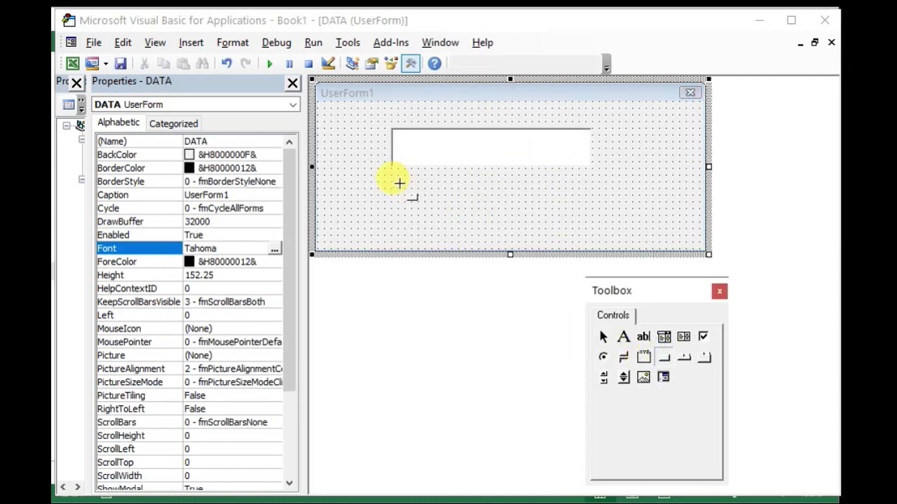
mouse_move(397, 182)
left_mouse_down()
mouse_move(506, 209)
mouse_move(522, 196)
mouse_move(335, 178)
left_mouse_up()
left_click(500, 200)
type("d")
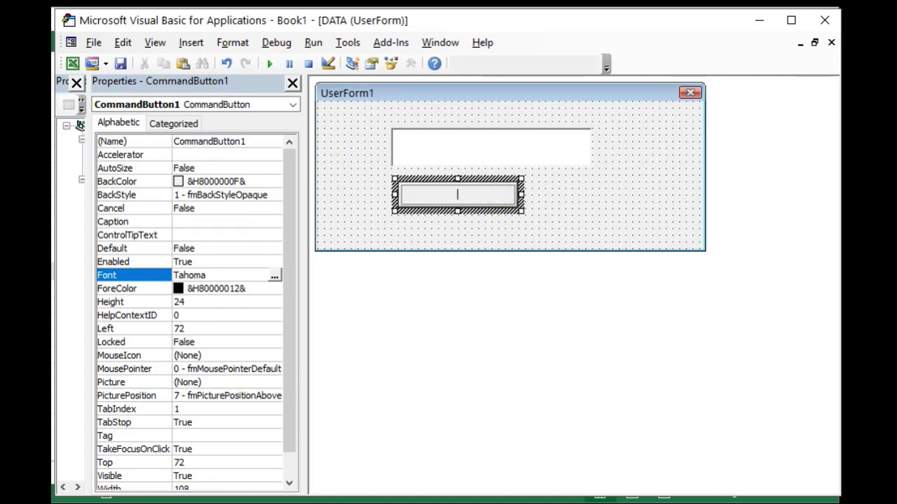
type("on")
type("Nam")
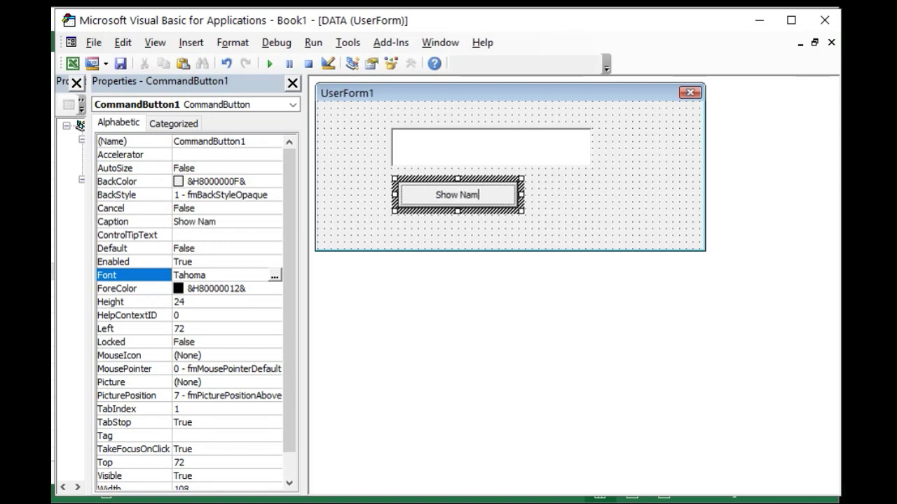
type("e")
left_click(544, 183)
left_click(488, 200)
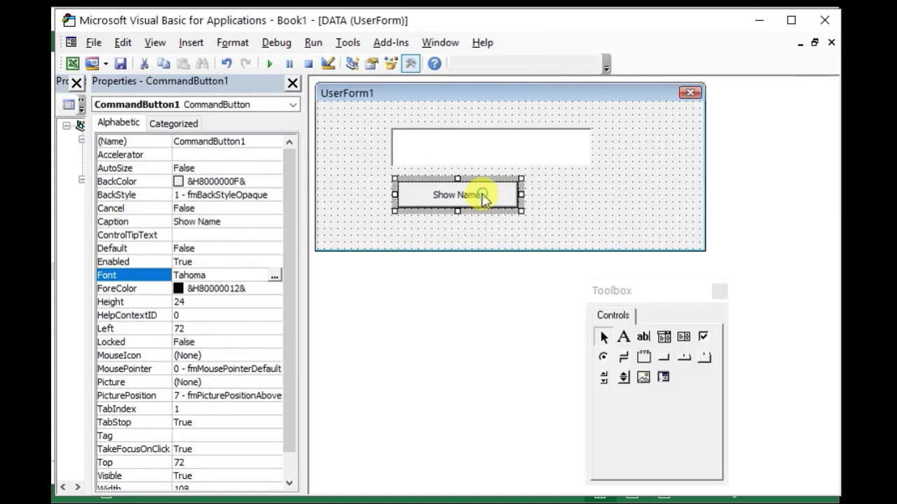
left_click(257, 141)
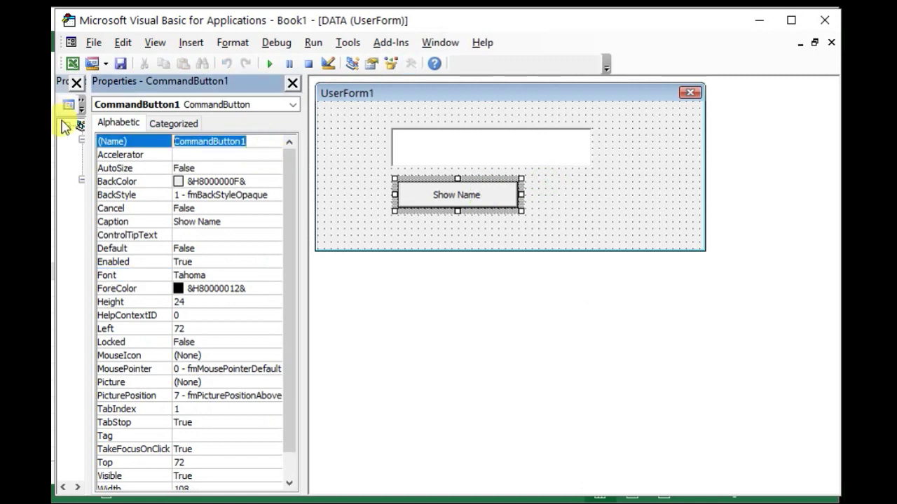
type("Btin_Tm")
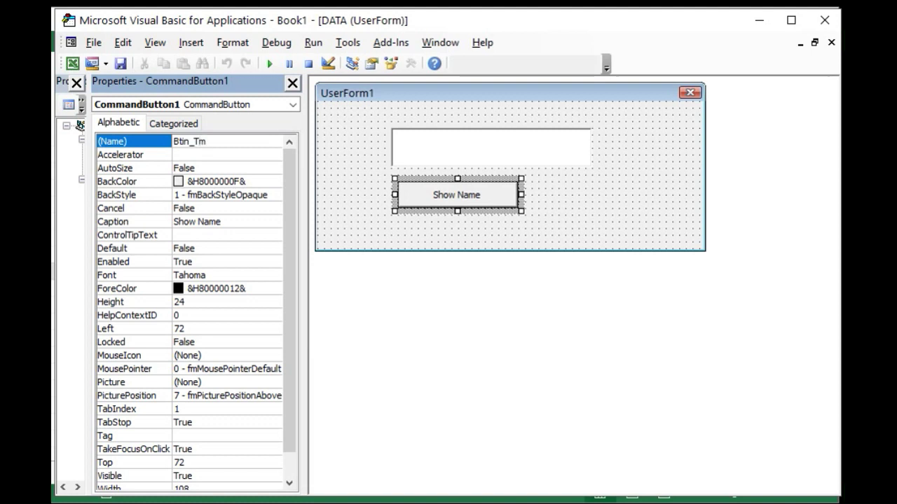
left_click(613, 210)
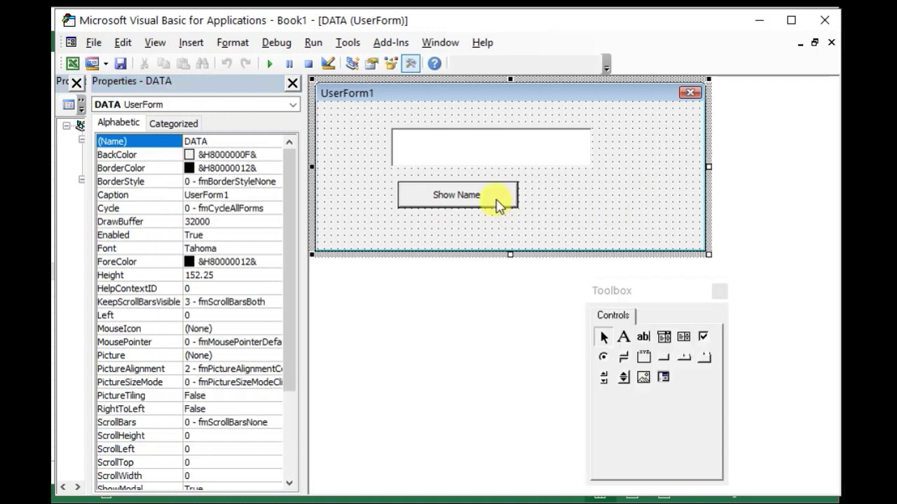
Widen Tb_Nama to the right and place a copy of the Show Name button beside the original
left_click(499, 204)
left_click(525, 154)
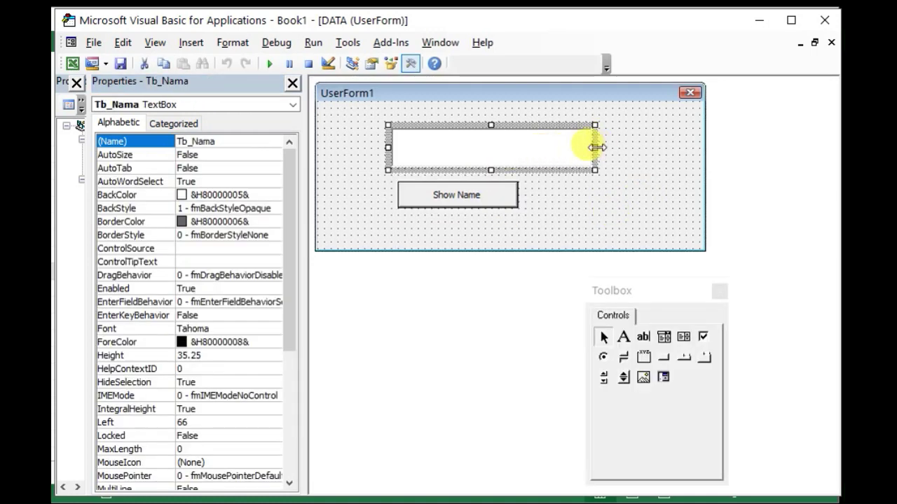
left_click_drag(597, 147, 645, 156)
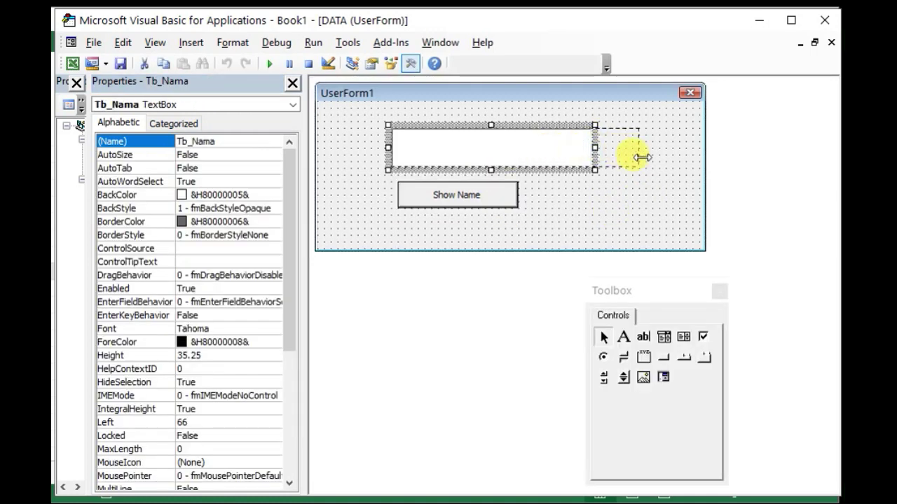
left_click(487, 184)
left_click_drag(486, 182, 621, 184)
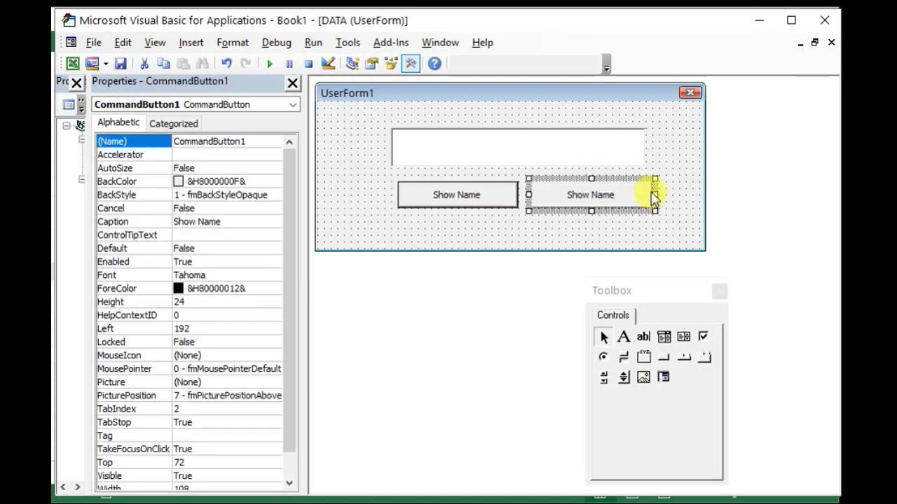
Narrow both buttons to width 90 and recaption the right-hand one Delete Name
left_click(515, 195, "ctrl")
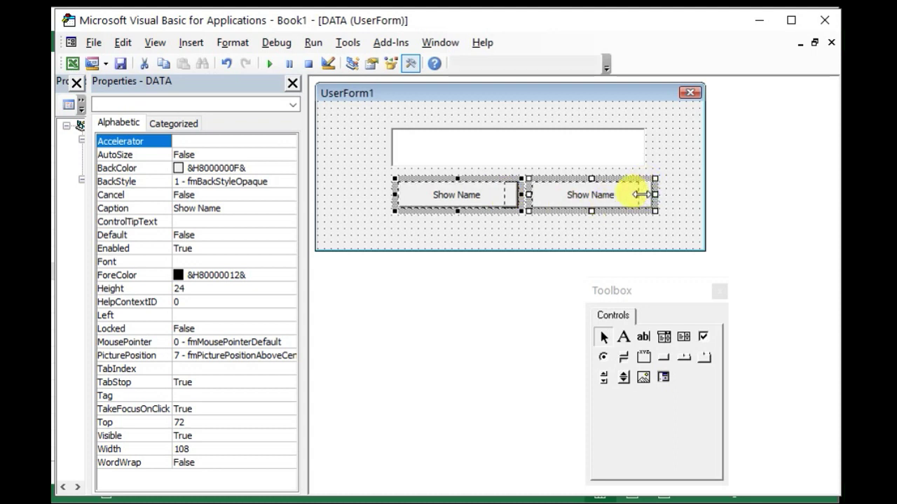
left_click_drag(655, 195, 641, 195)
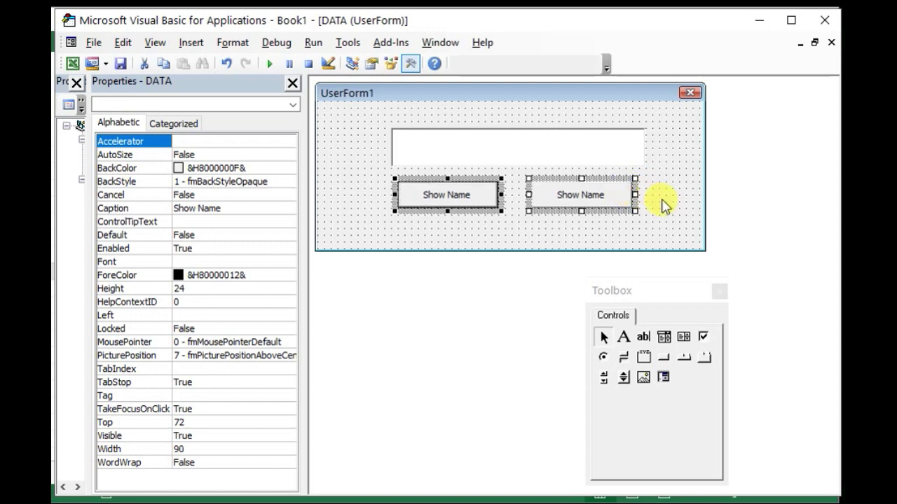
left_click(661, 199)
left_click(610, 202)
left_click(610, 202)
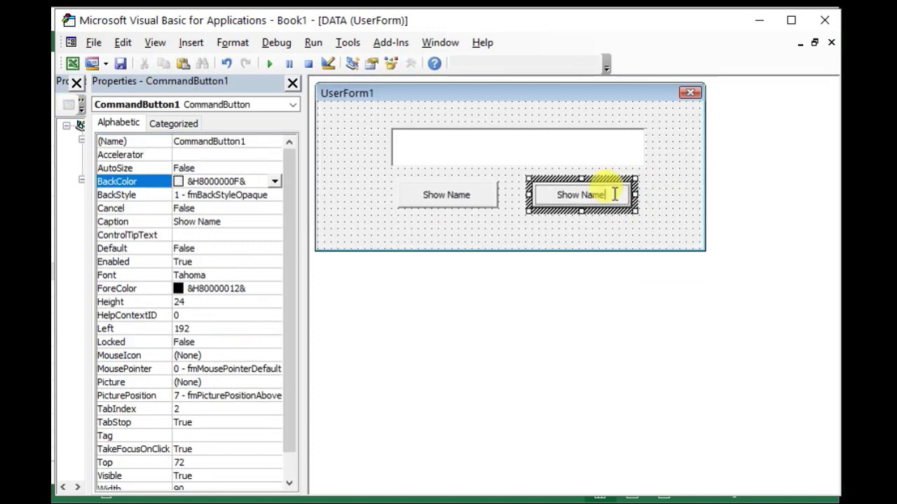
type("D")
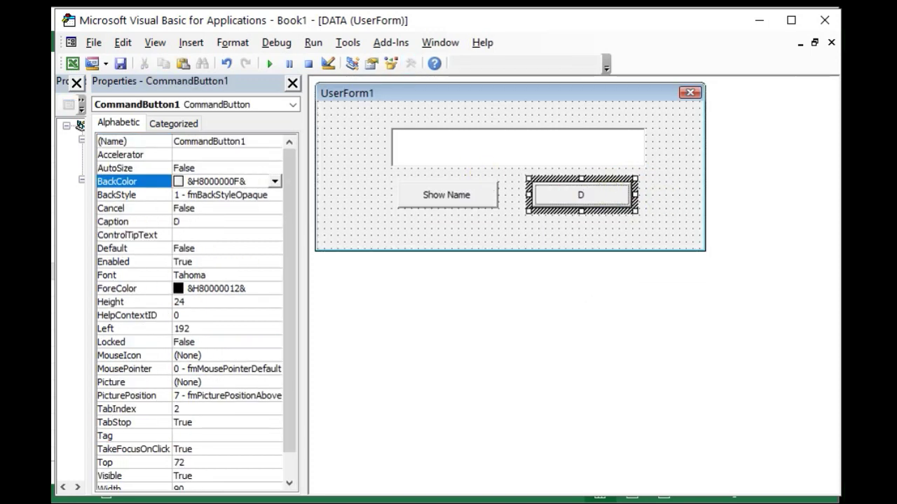
type("elete ")
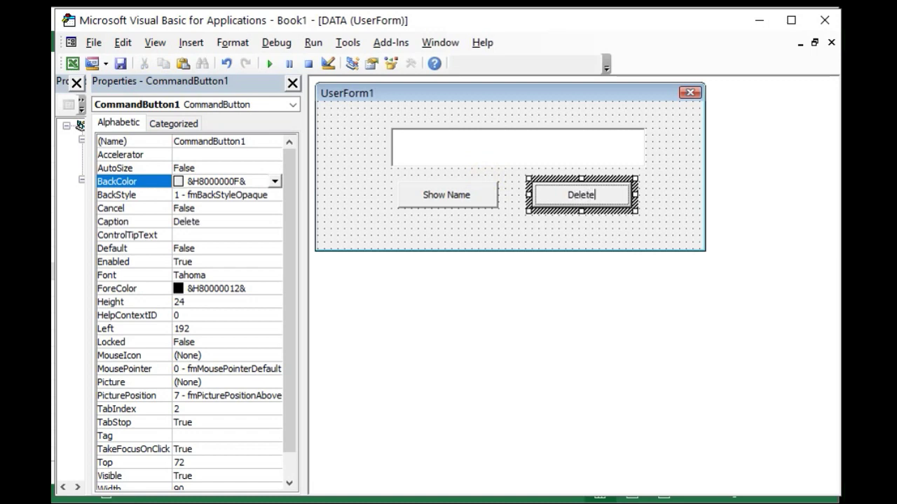
type("Name")
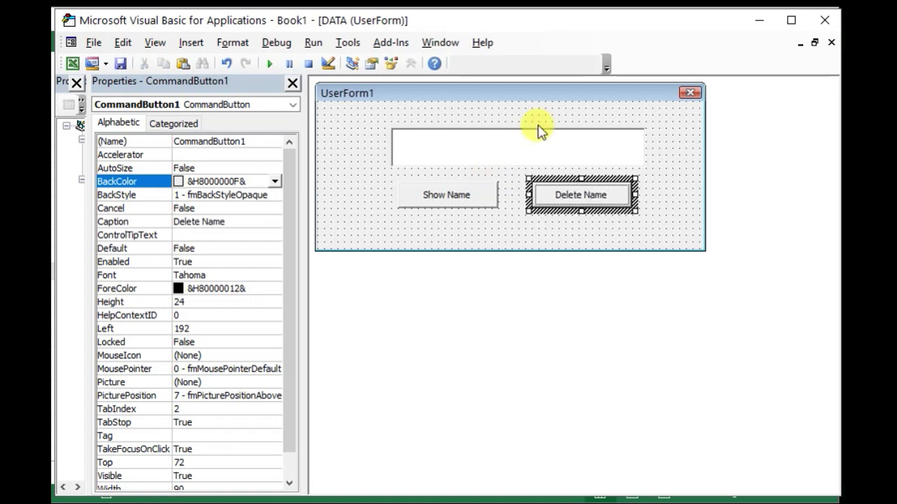
left_click(662, 204)
Rename the Delete Name button to Btn_Delete, then select the form's text colour setting
left_click(599, 196)
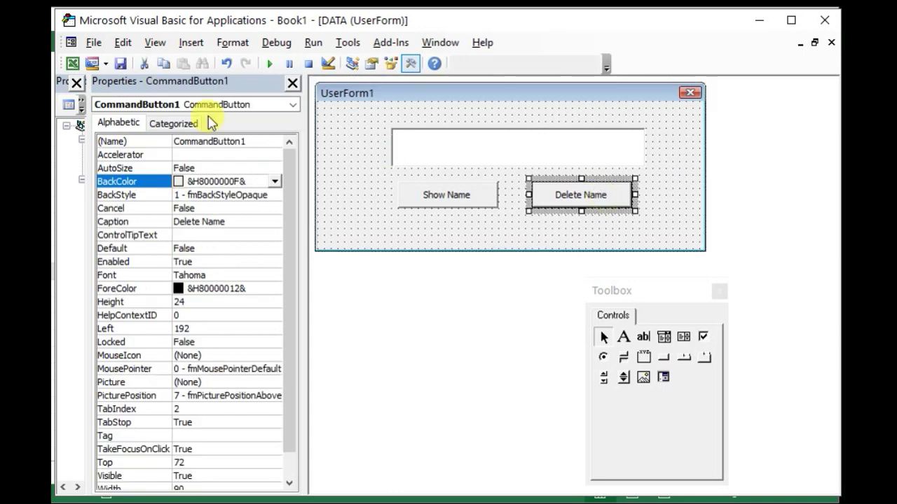
left_click(236, 140)
double_click(238, 141)
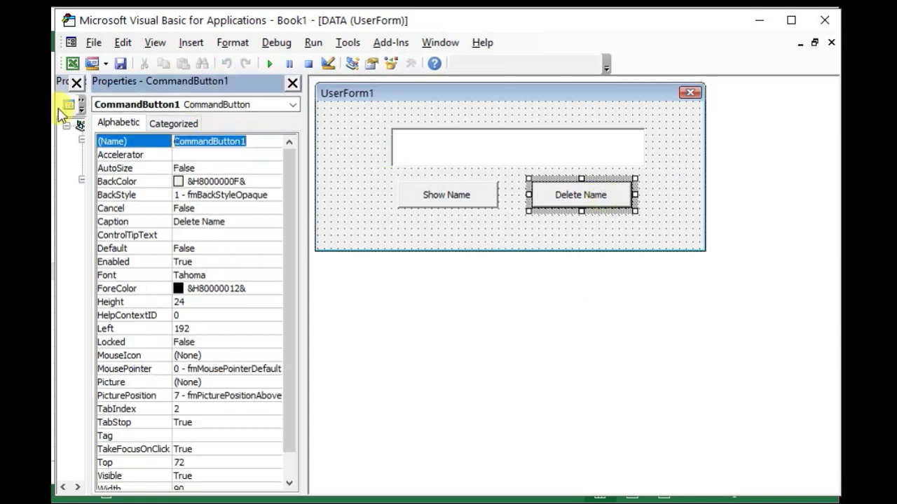
type("Btn_")
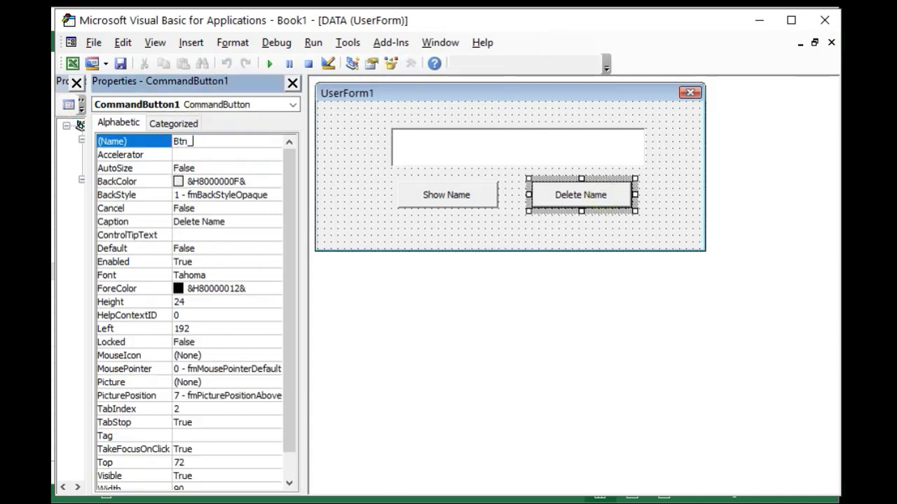
type("Delete")
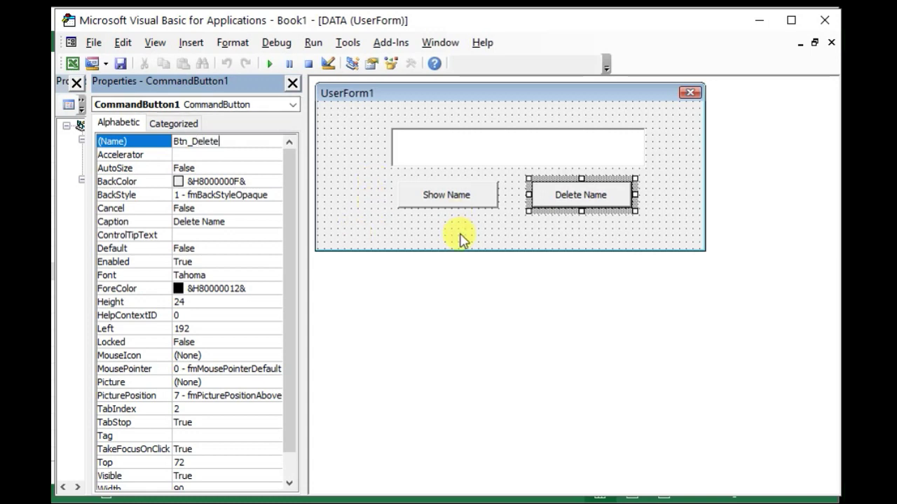
left_click(461, 235)
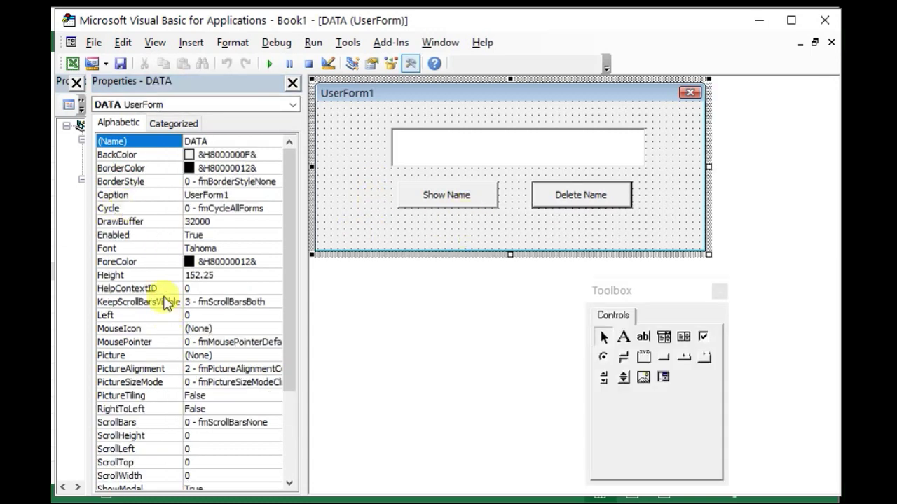
left_click(154, 262)
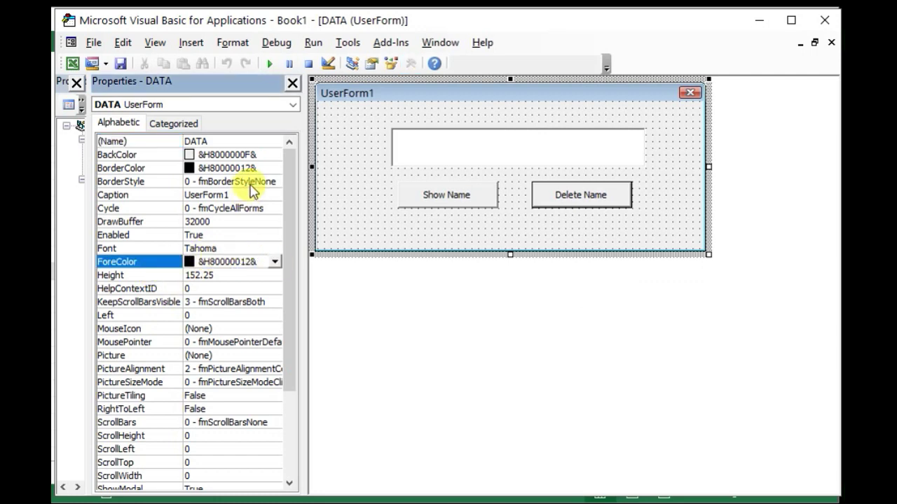
Give the DATA form a dark teal border colour and a single-line border style
left_click(252, 168)
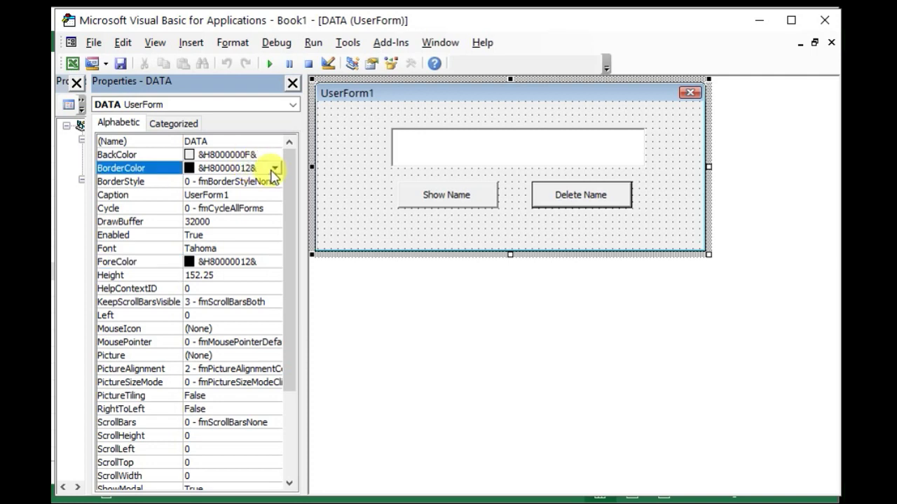
left_click(275, 168)
left_click(246, 210)
double_click(273, 182)
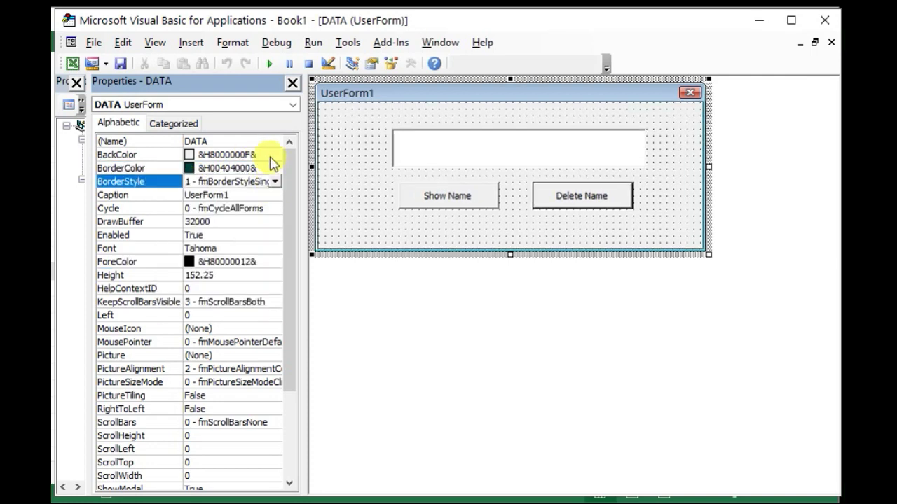
Set the DATA form's background colour to dark teal (&H00404000&) from the palette
left_click(271, 154)
left_click(275, 154)
left_click(175, 173)
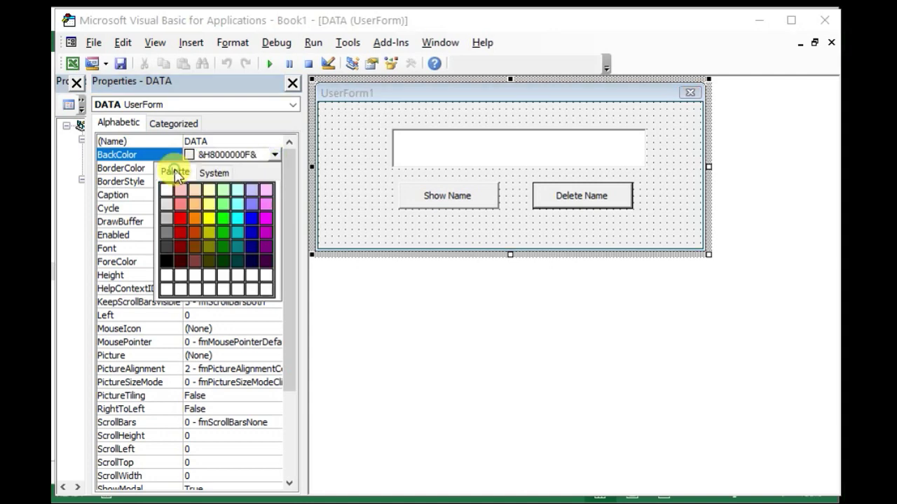
left_click(237, 260)
left_click(483, 237)
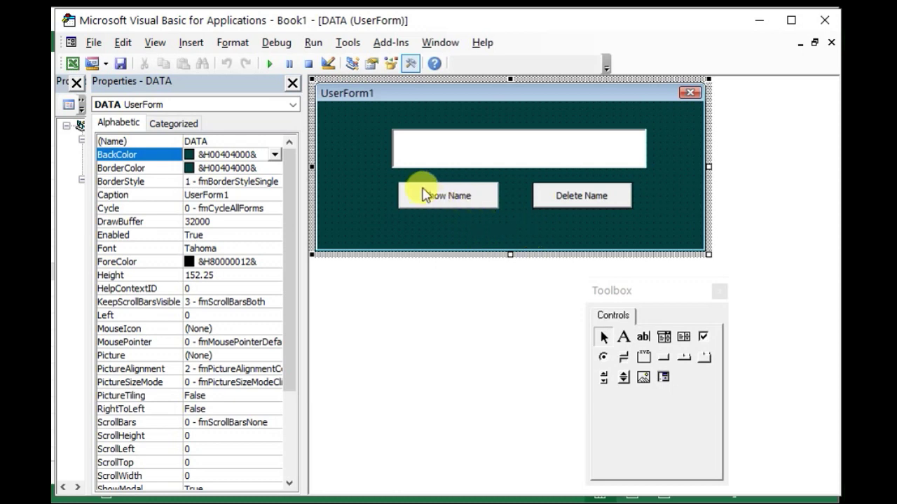
Select the Tb_Nama textbox on the DATA form so its properties are shown
left_click(466, 200)
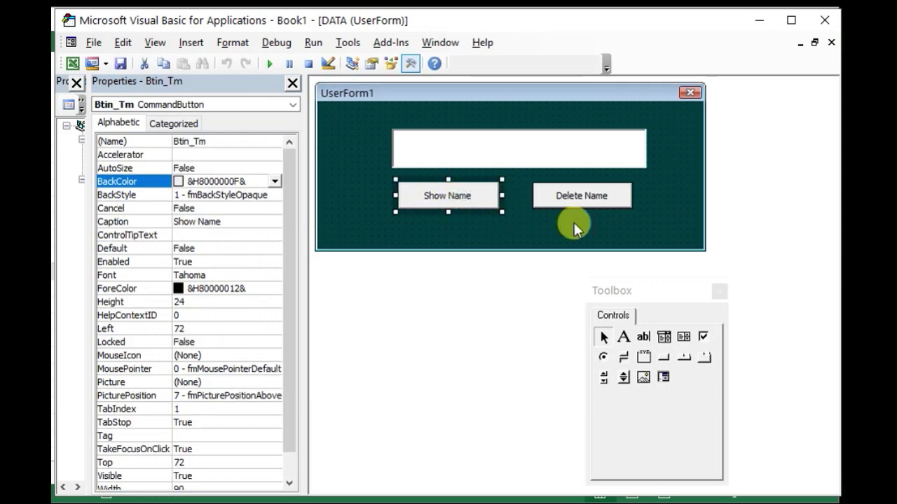
left_click(570, 242)
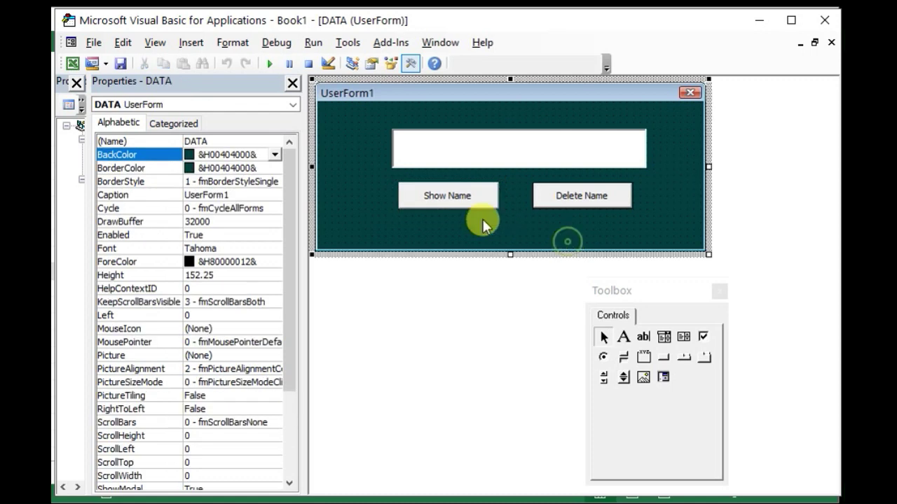
left_click(458, 203)
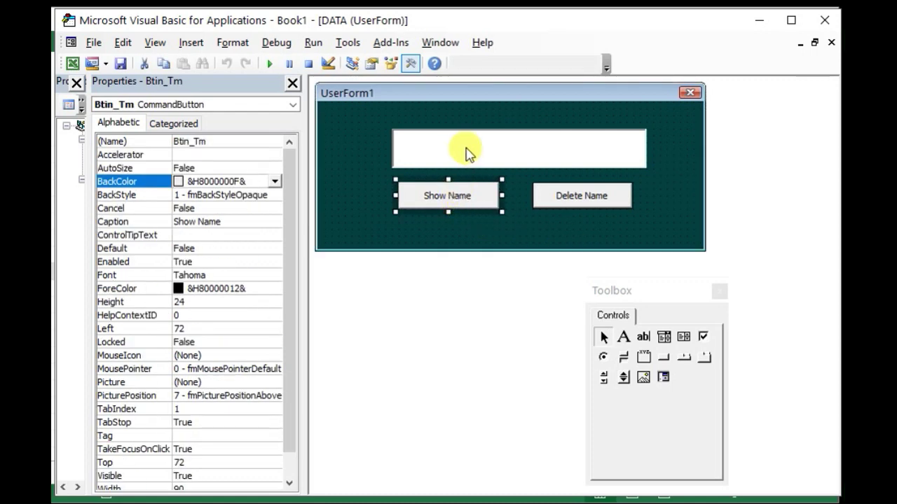
left_click(467, 150)
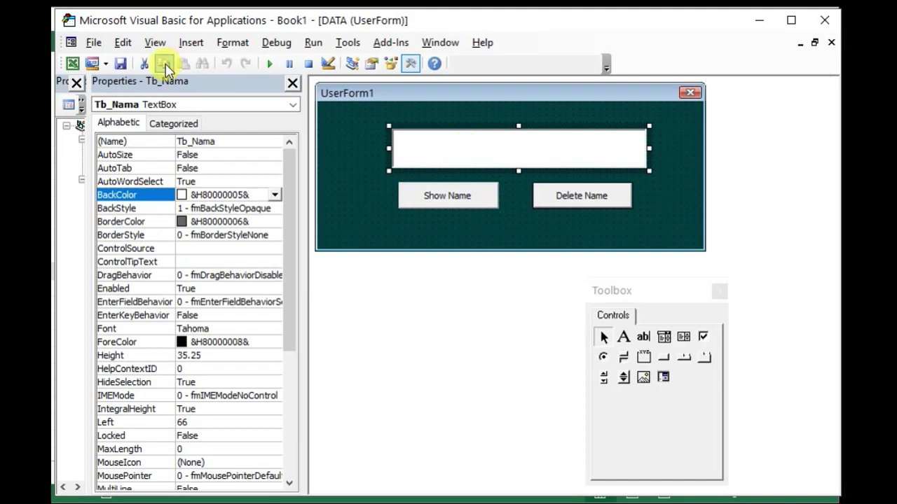
left_click(72, 66)
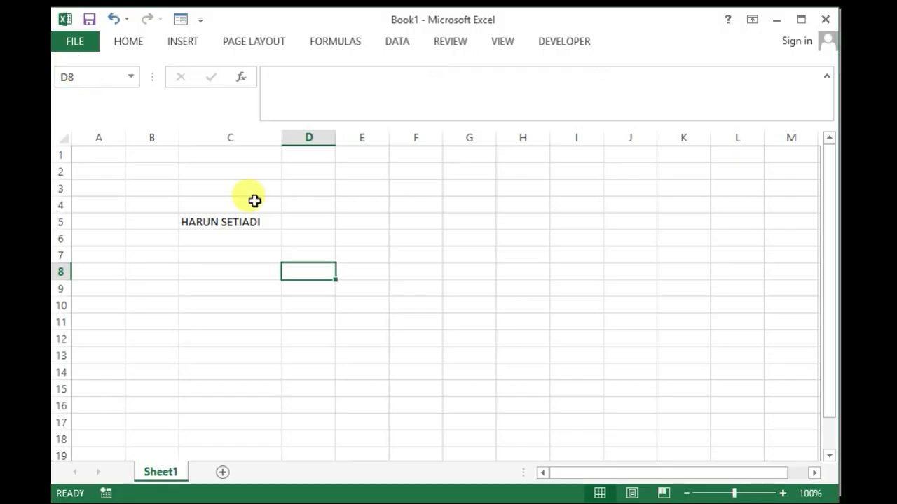
left_click(202, 221)
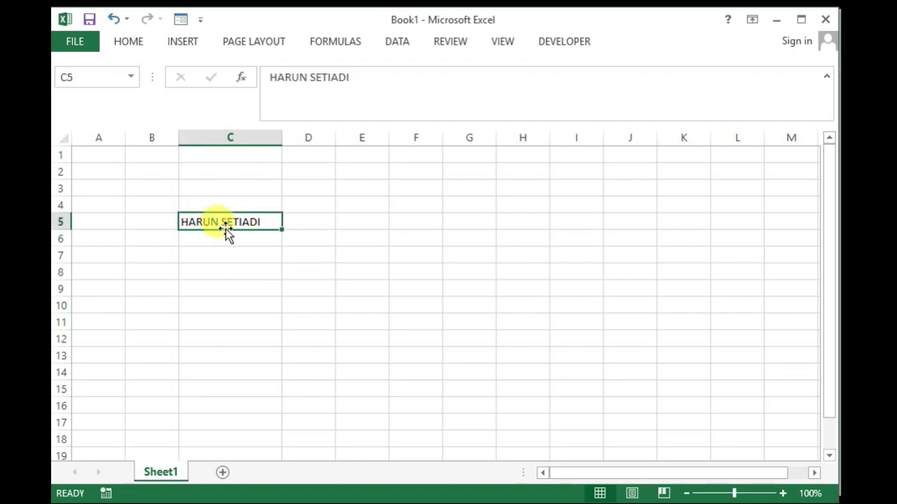
left_click(551, 42)
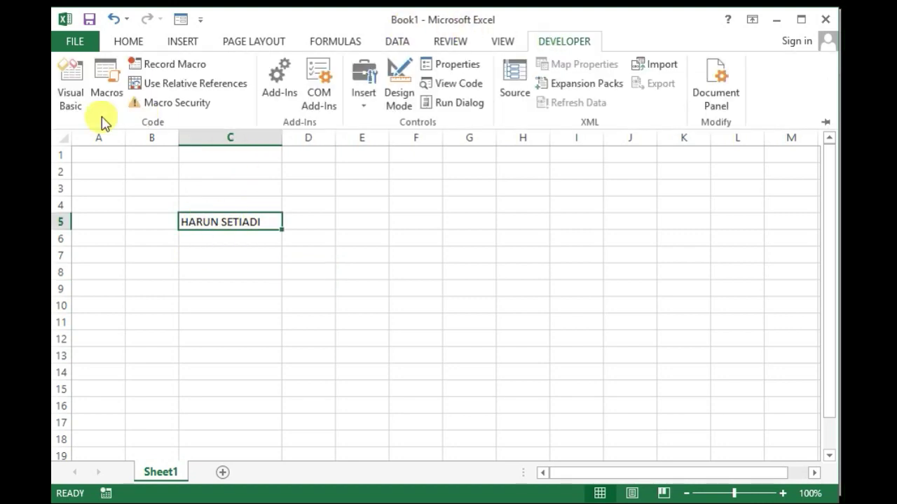
left_click(70, 91)
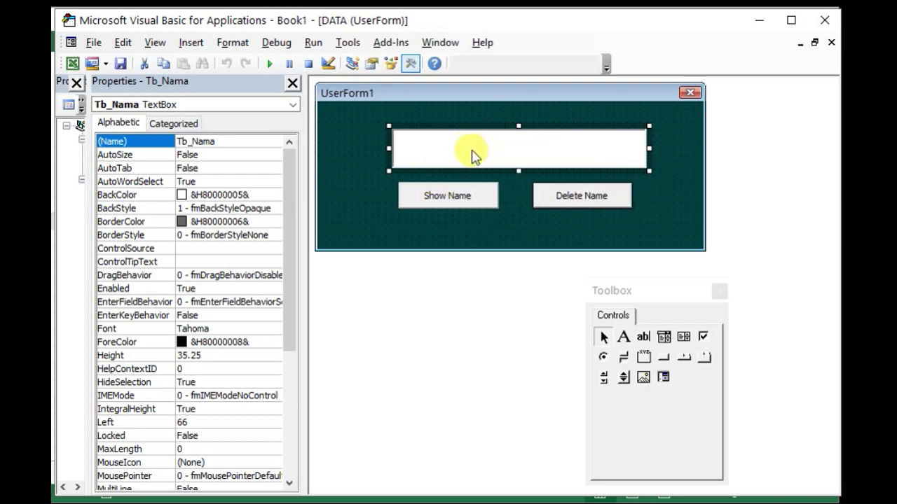
left_click(515, 203)
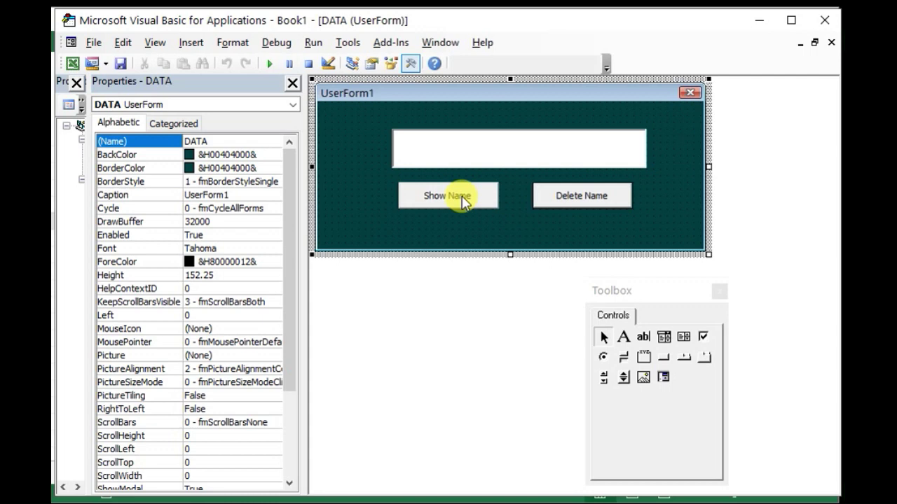
left_click(461, 200)
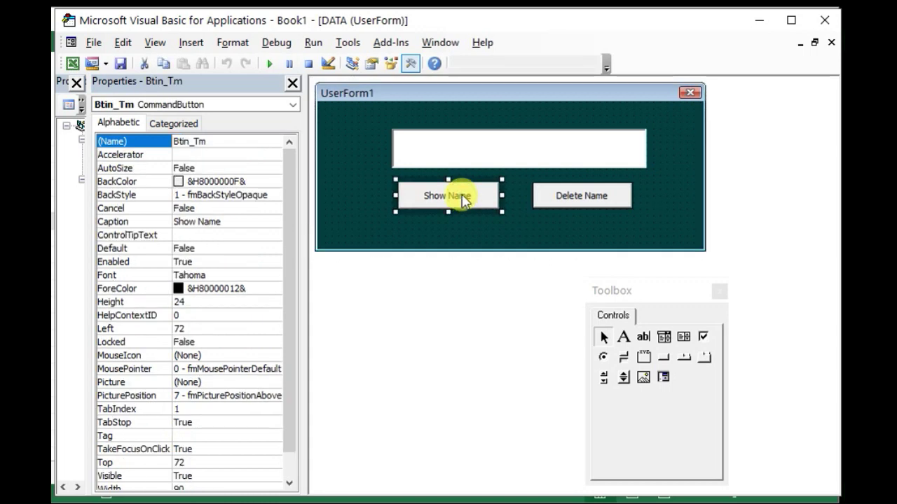
double_click(461, 197)
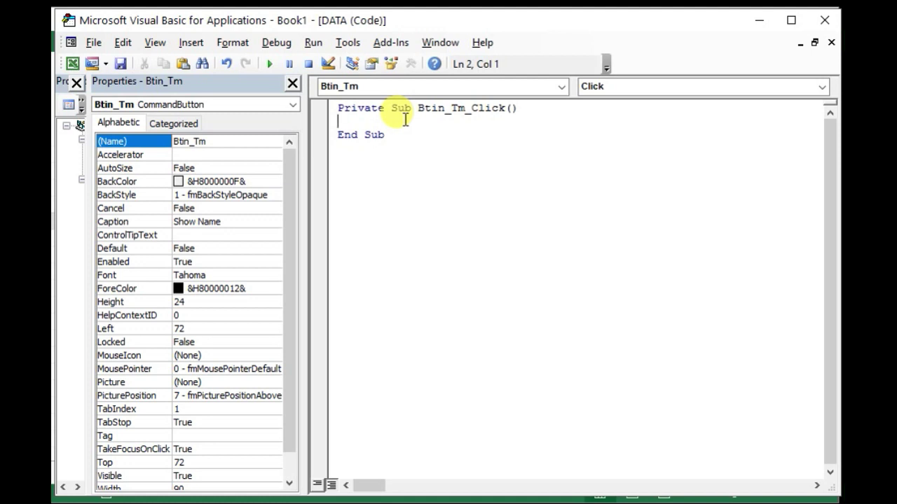
Enter Tb_Nama.Value = Worksheets("Sheet1").Range("c5").Value in Btin_Tm_Click and let it auto-format
type("tb")
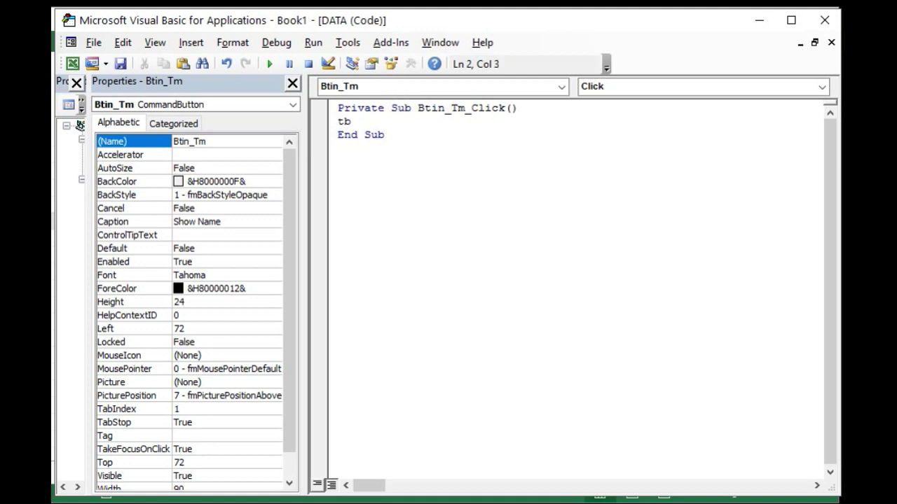
type(".")
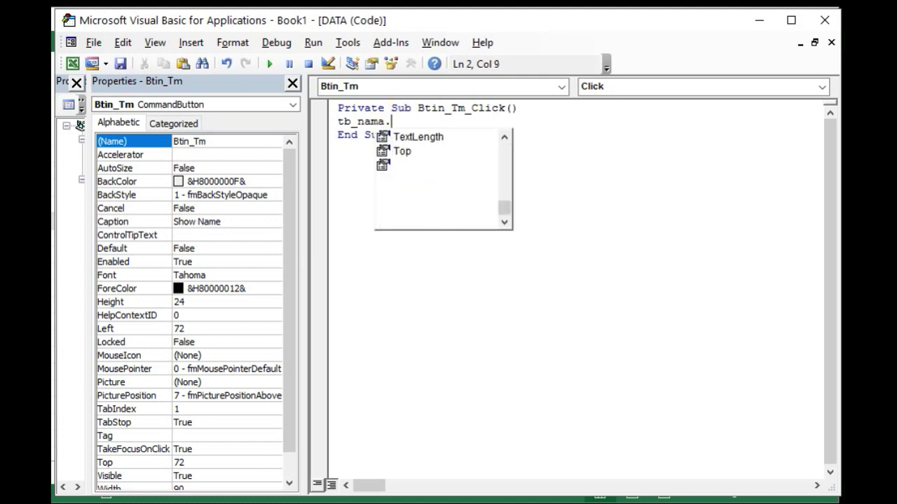
type("valu=")
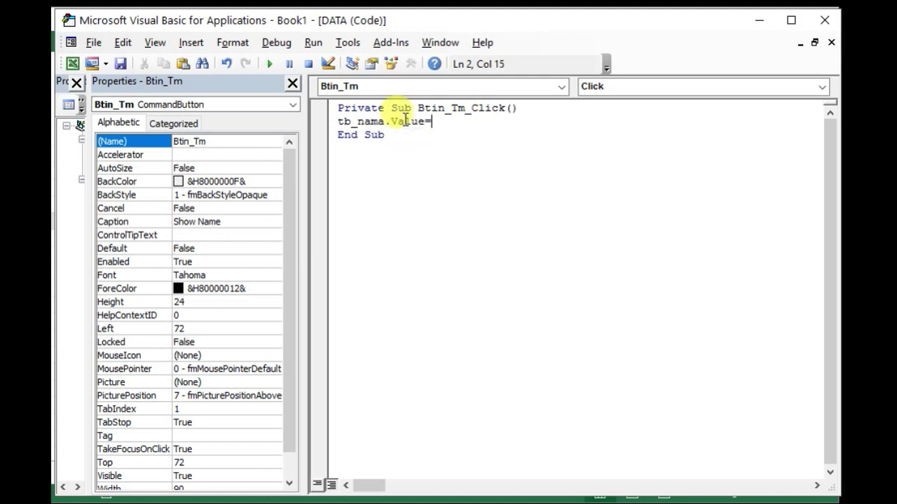
key("BackSpace")
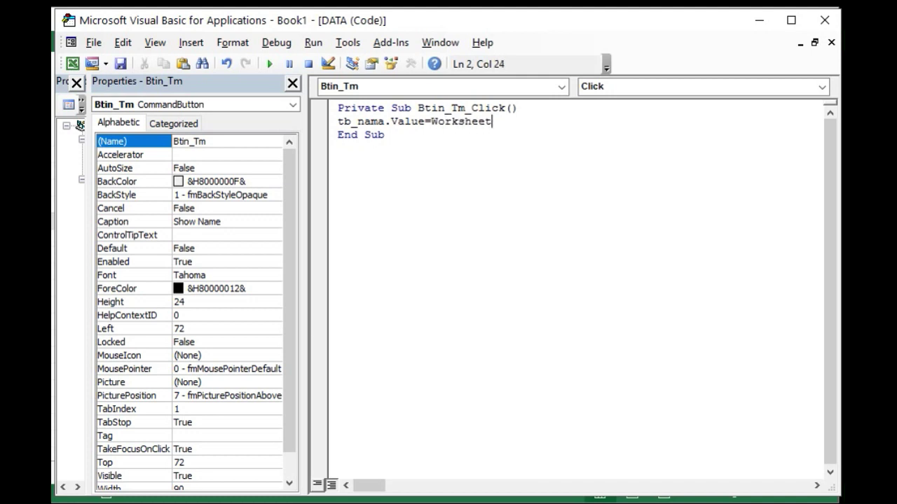
type("(")
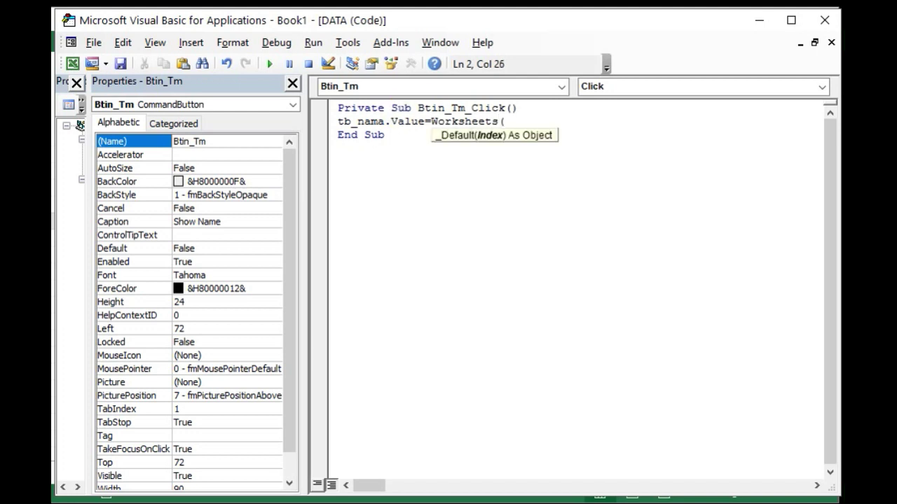
type(")")
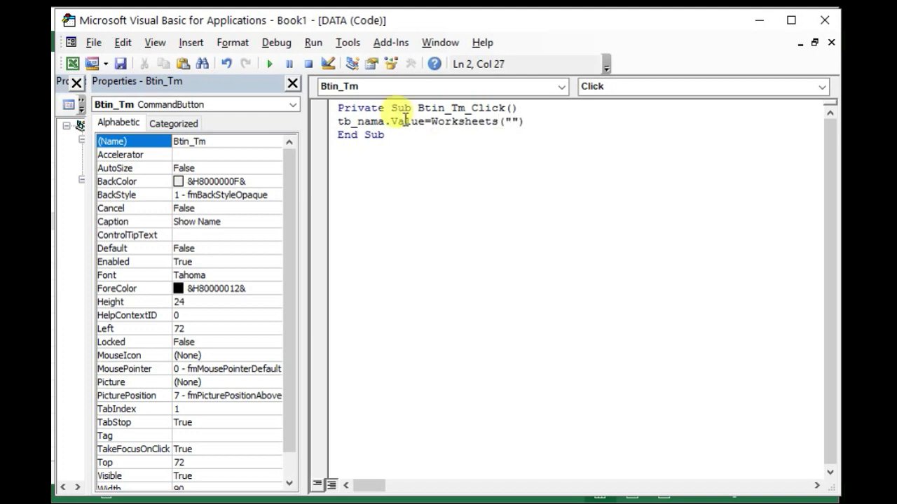
type("Sheet1")
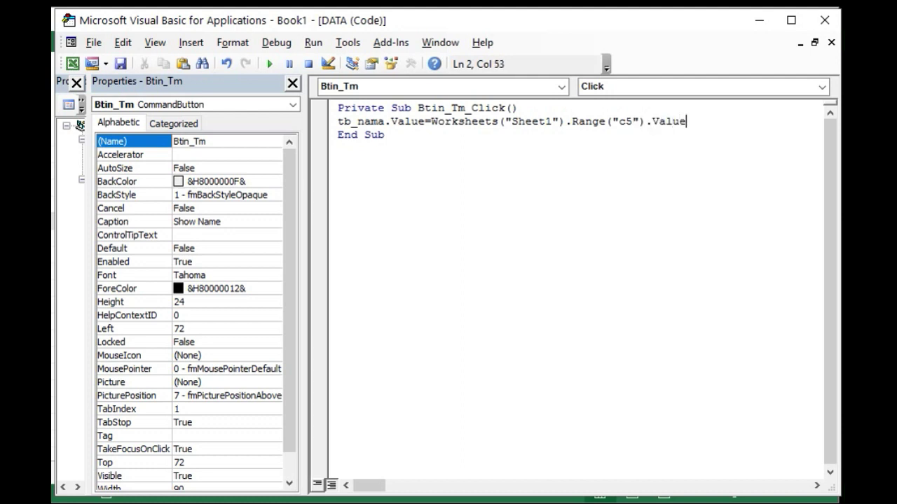
left_click(360, 190)
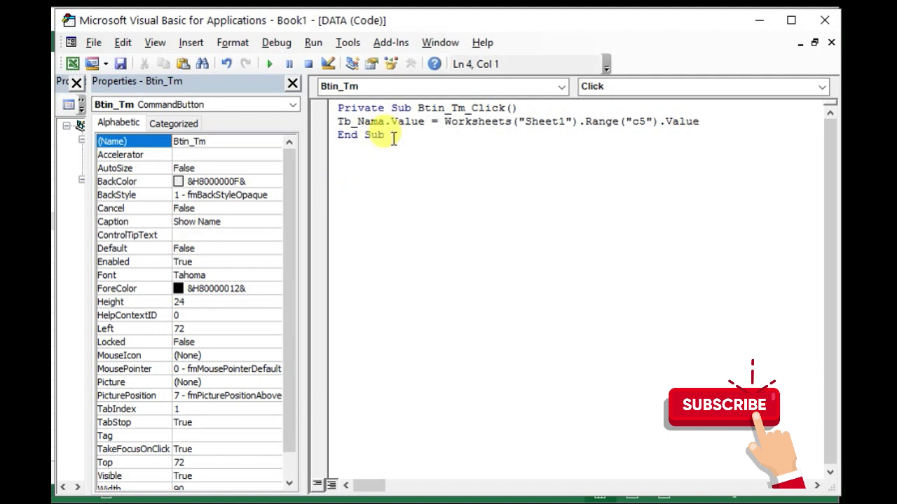
Run the DATA form and confirm Show Name loads the C5 name into the textbox
left_click(270, 64)
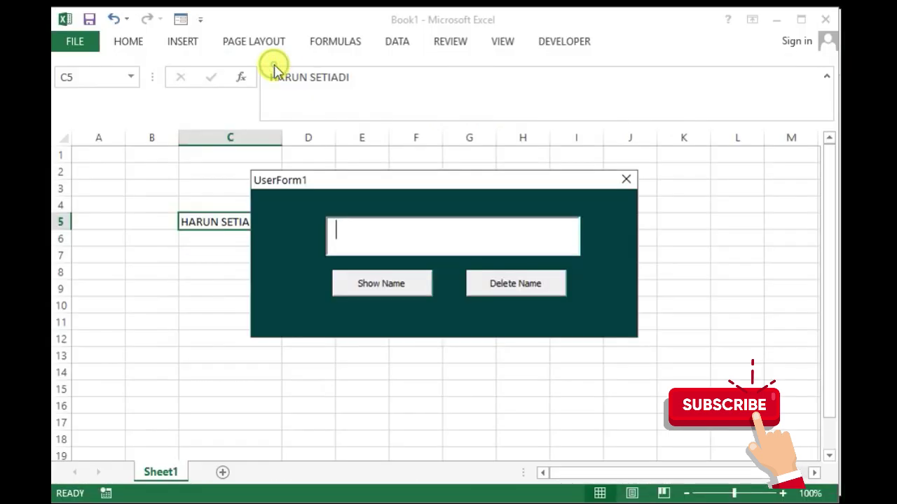
left_click(397, 284)
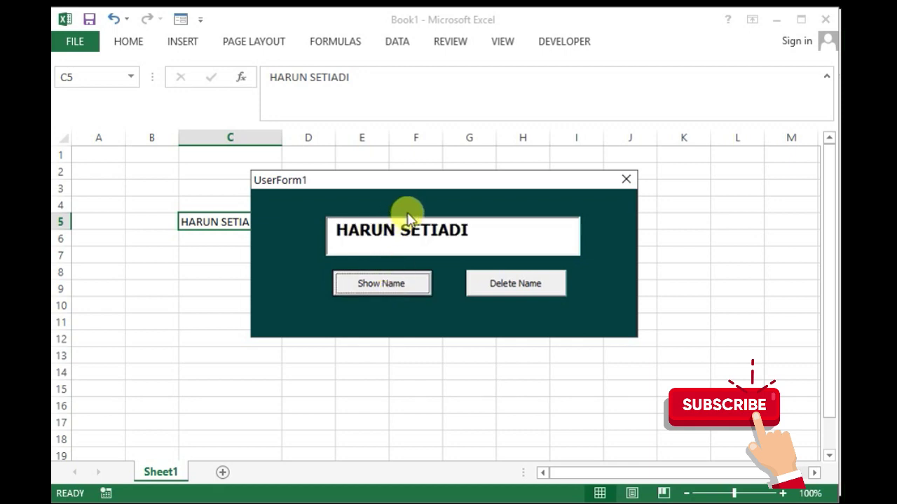
left_click_drag(267, 178, 262, 246)
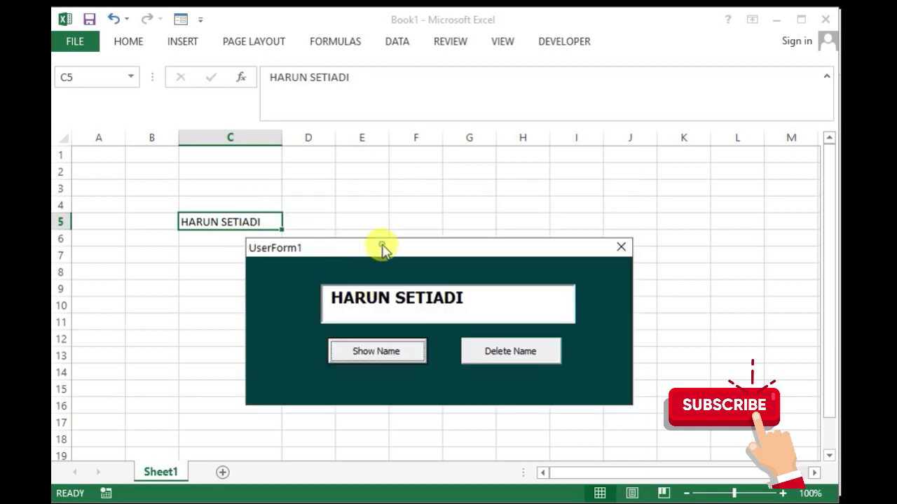
left_click_drag(382, 248, 389, 178)
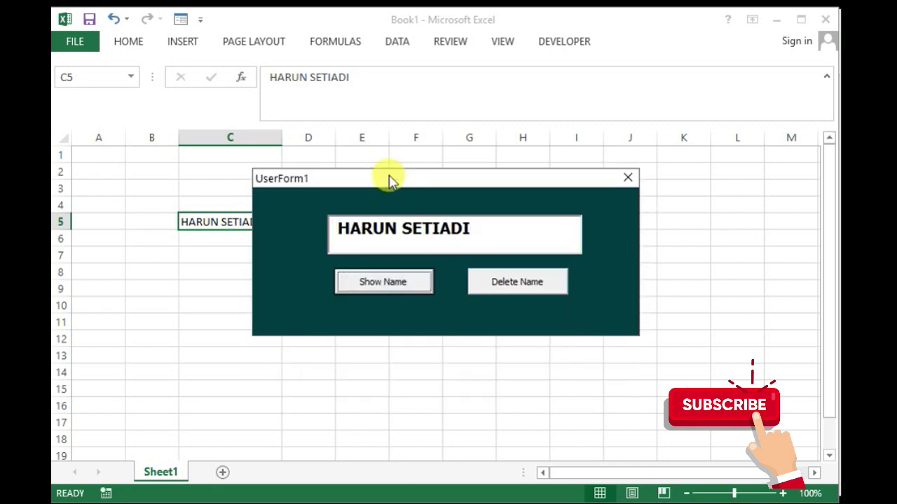
Close the running form, select the Delete Name button, and hide the Properties pane
left_click(628, 178)
left_click(593, 200)
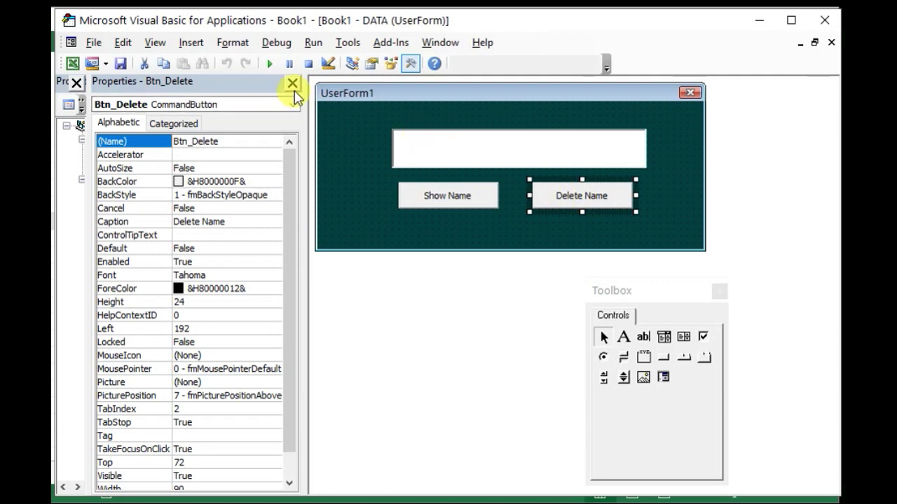
left_click(293, 82)
Open the DATA form in the designer from the Project Explorer
double_click(139, 206)
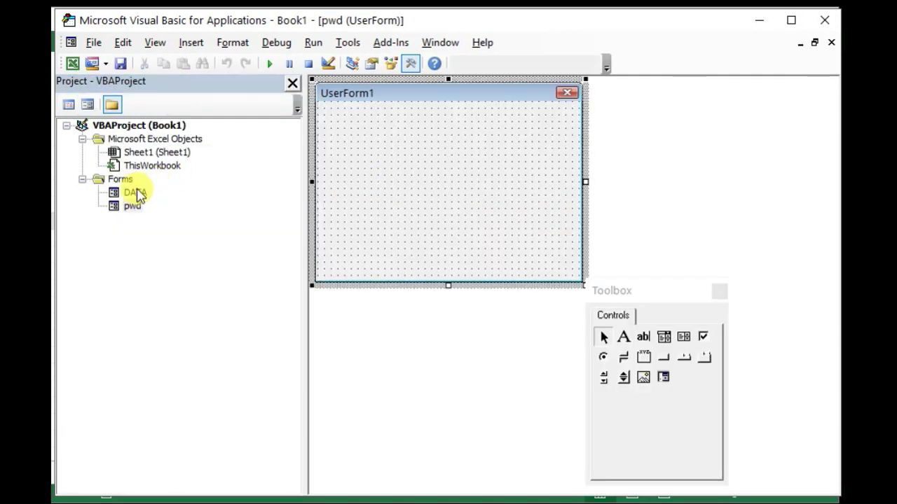
left_click(136, 193)
double_click(135, 192)
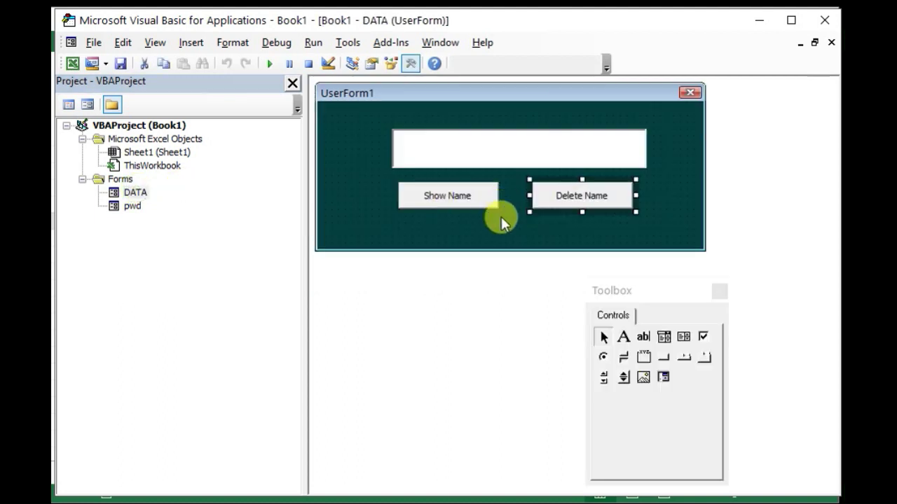
Make Btn_Delete_Click call pwd.Show, then run the DATA form
left_click(583, 203)
double_click(559, 207)
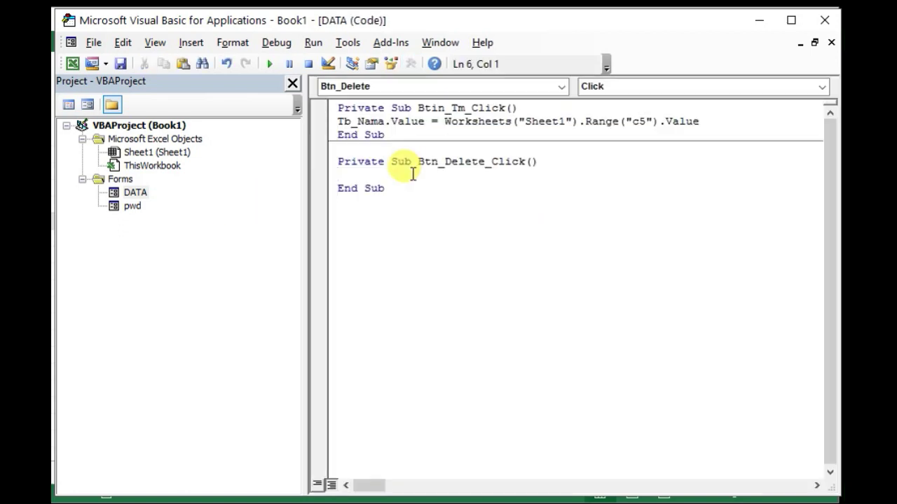
type("o")
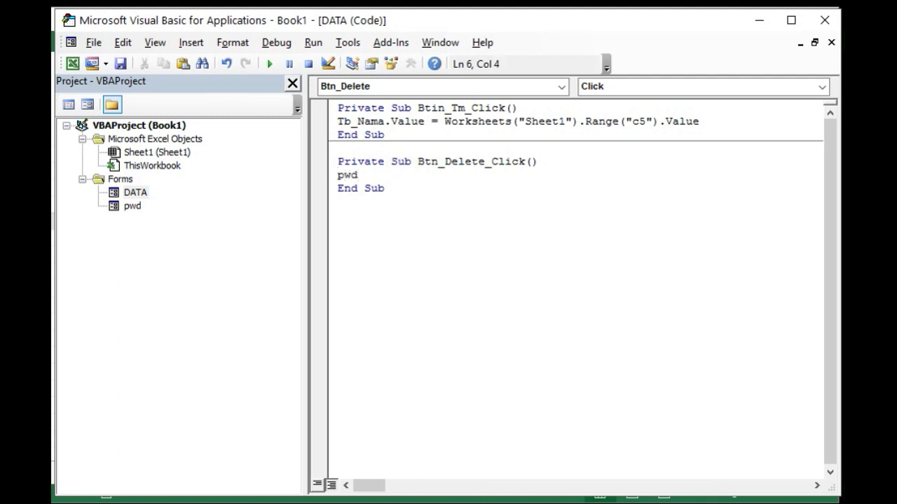
type(".show")
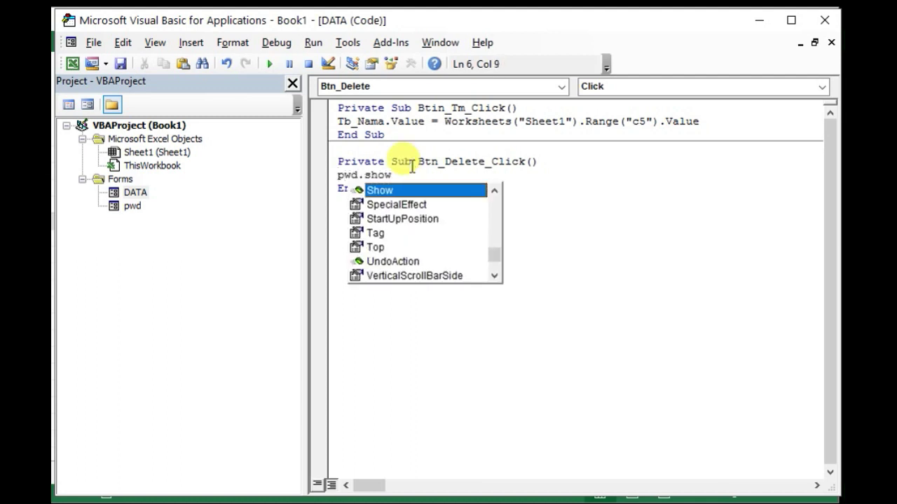
double_click(387, 190)
left_click(448, 208)
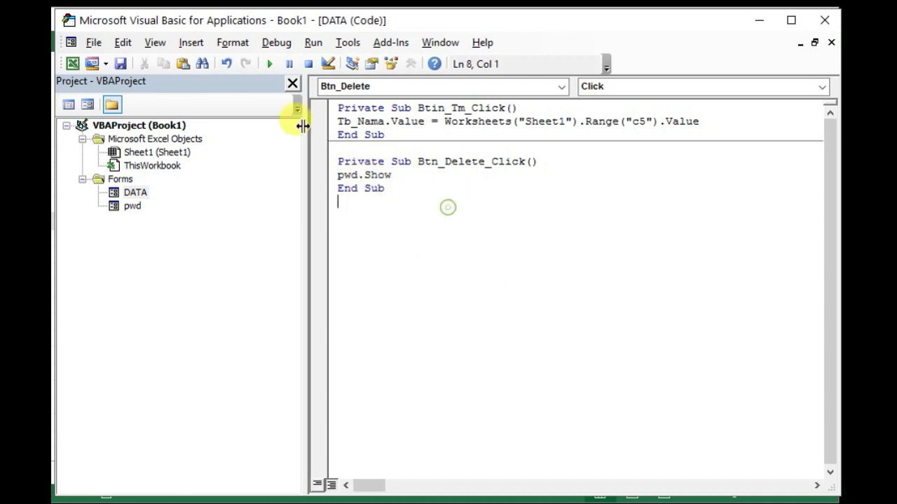
left_click(270, 64)
Confirm Delete Name opens the password form, close both forms, and move the Toolbox aside
left_click(541, 282)
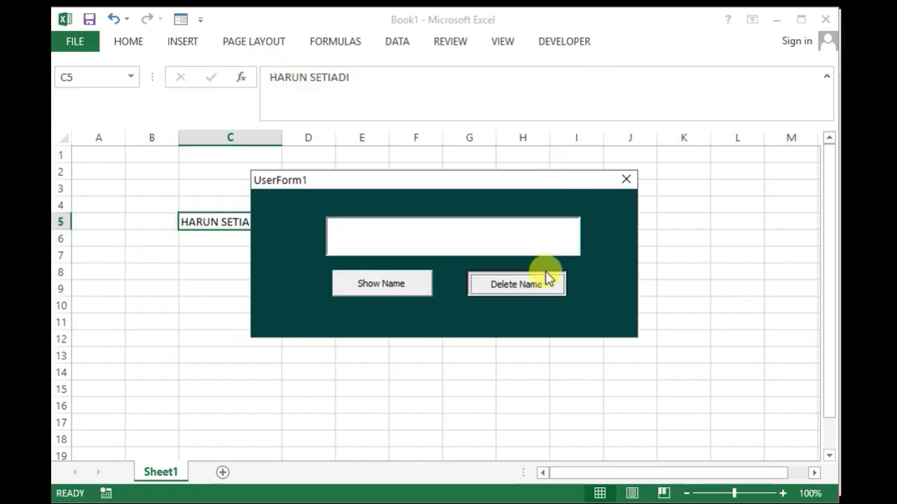
left_click(564, 166)
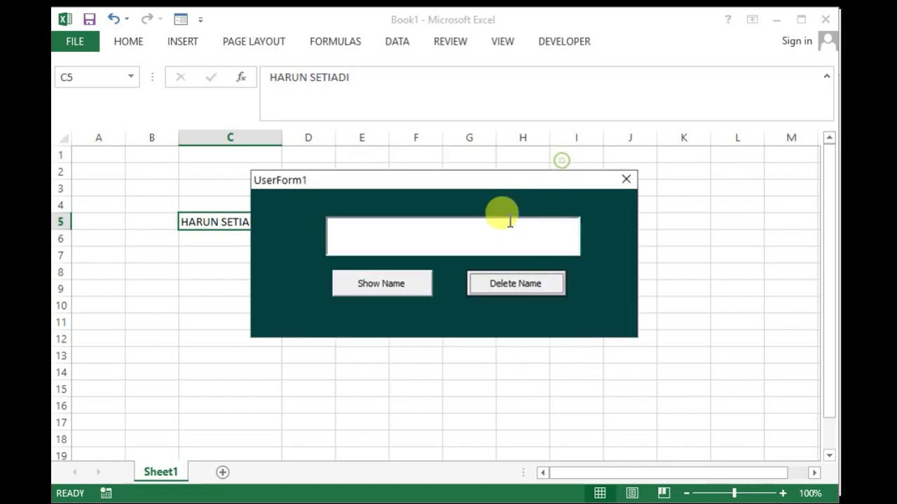
left_click(620, 180)
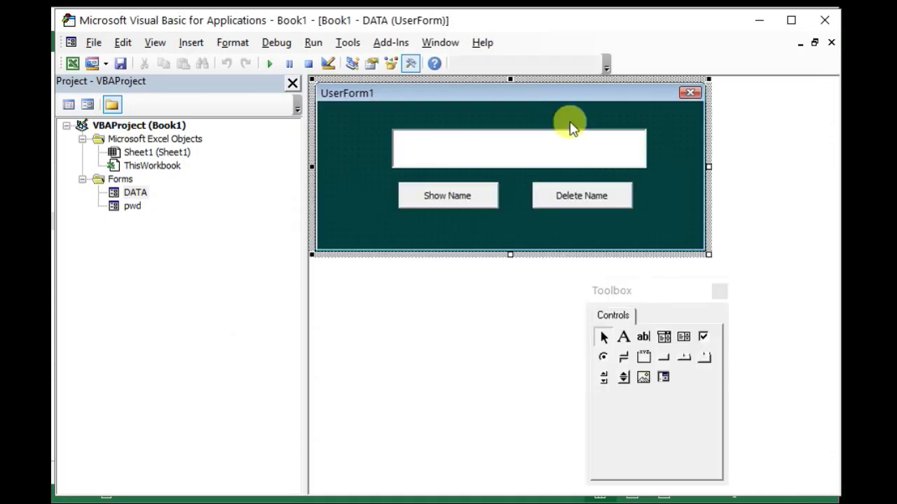
left_click_drag(646, 303, 176, 270)
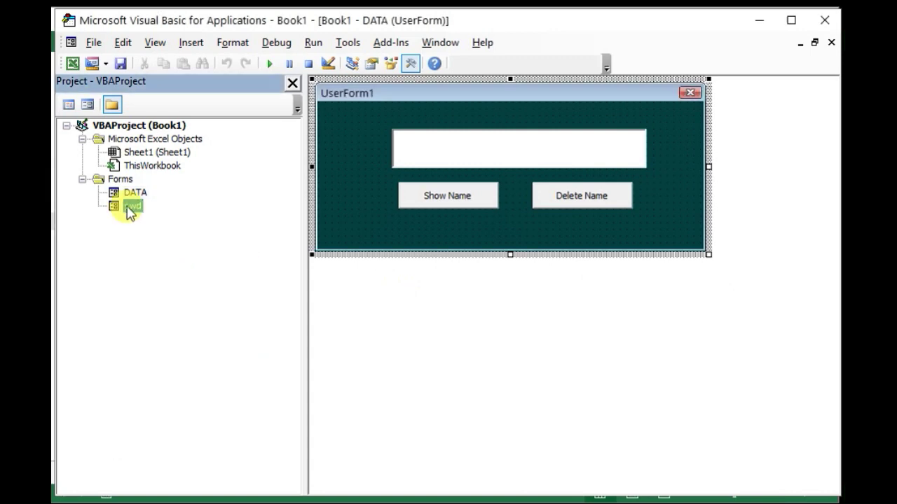
Open the blank pwd form in the designer and drag its right edge wider
double_click(140, 213)
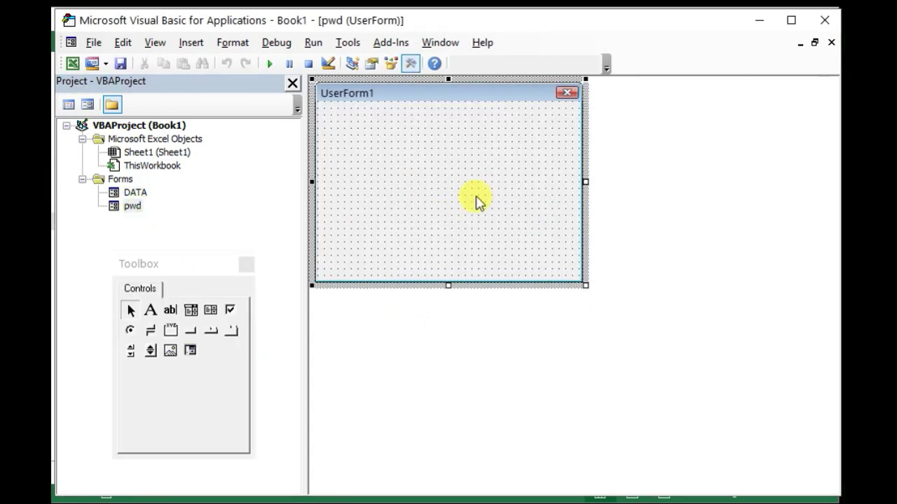
left_click_drag(585, 181, 766, 183)
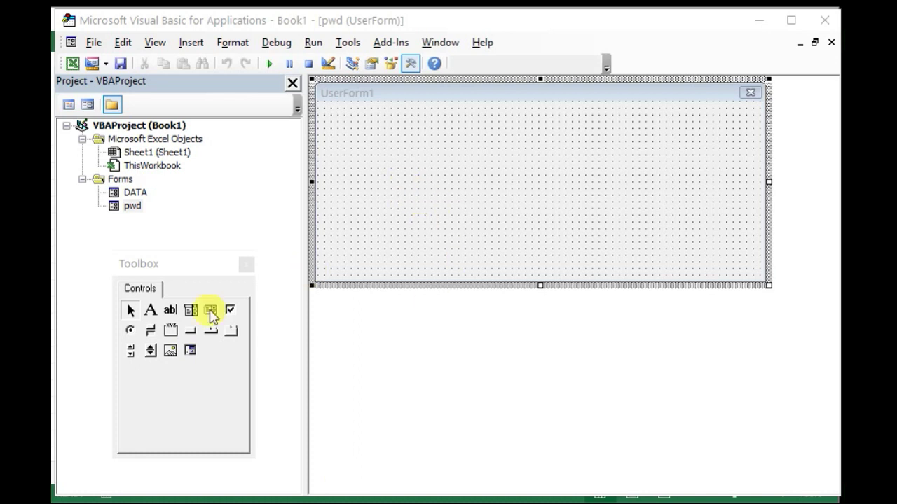
Draw a text box on the pwd form and nudge it into position
left_click(172, 314)
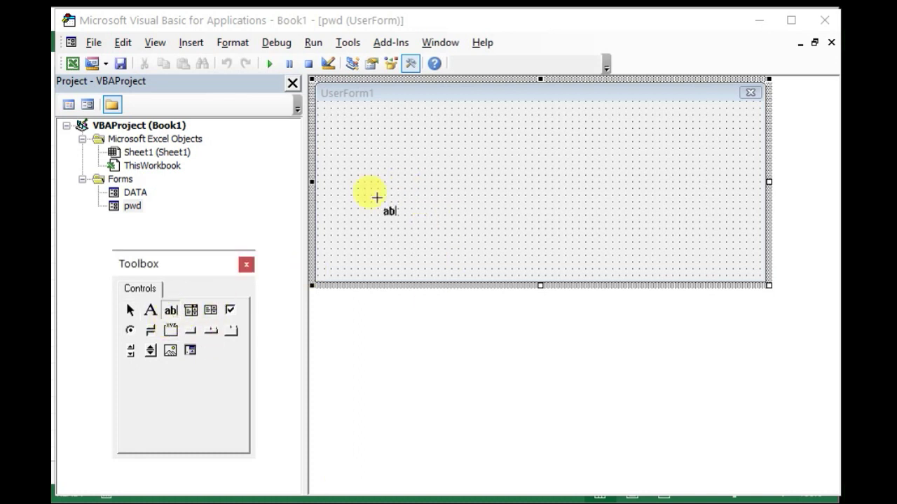
left_click_drag(390, 160, 628, 204)
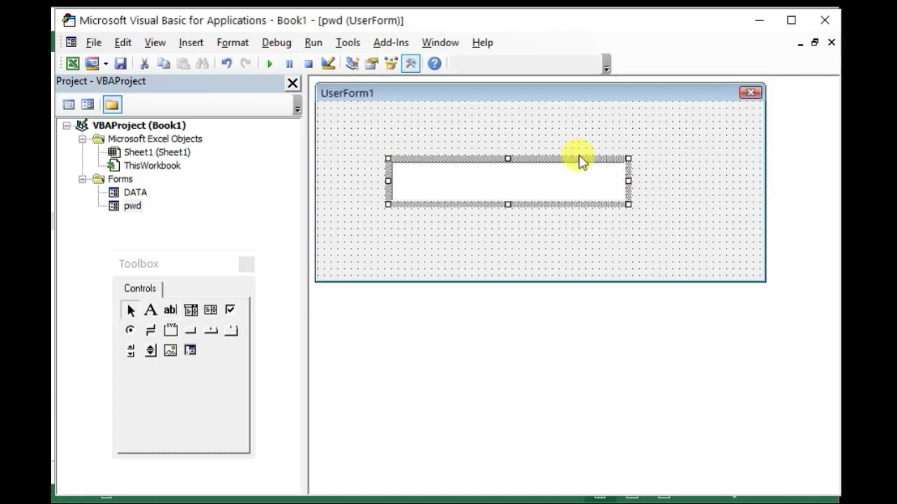
left_click_drag(580, 158, 583, 145)
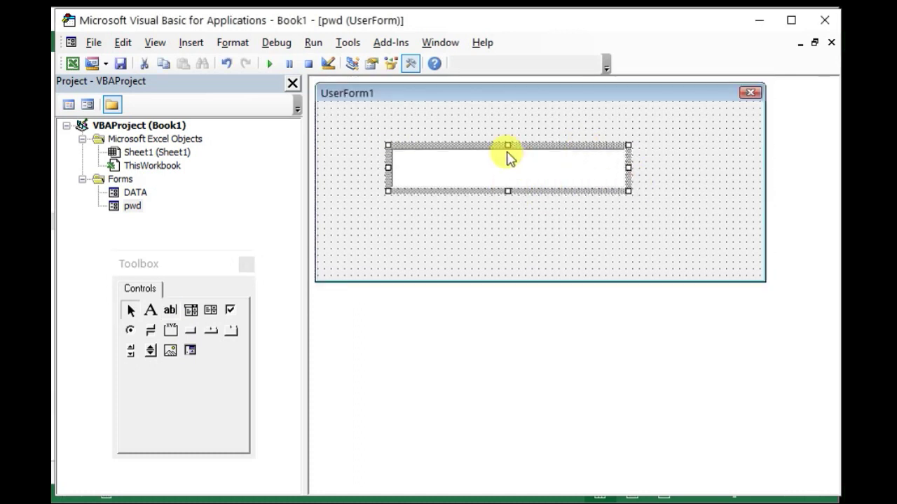
left_click_drag(514, 145, 530, 160)
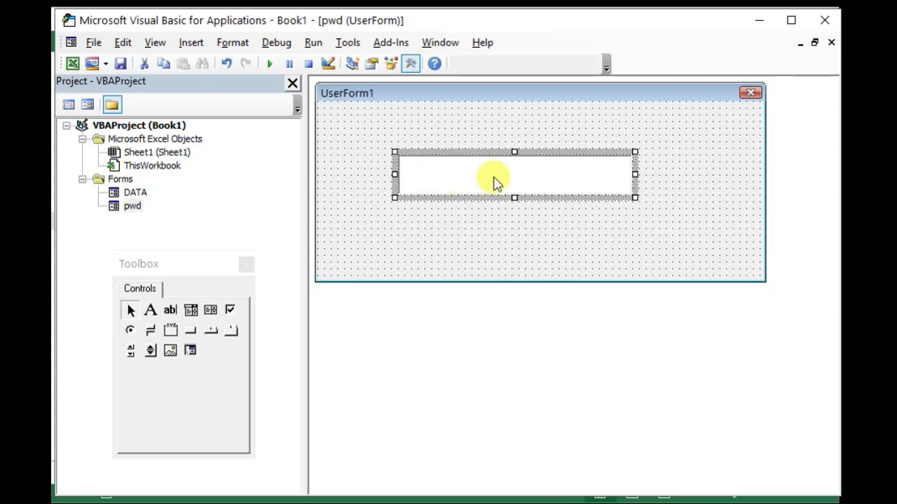
left_click(371, 64)
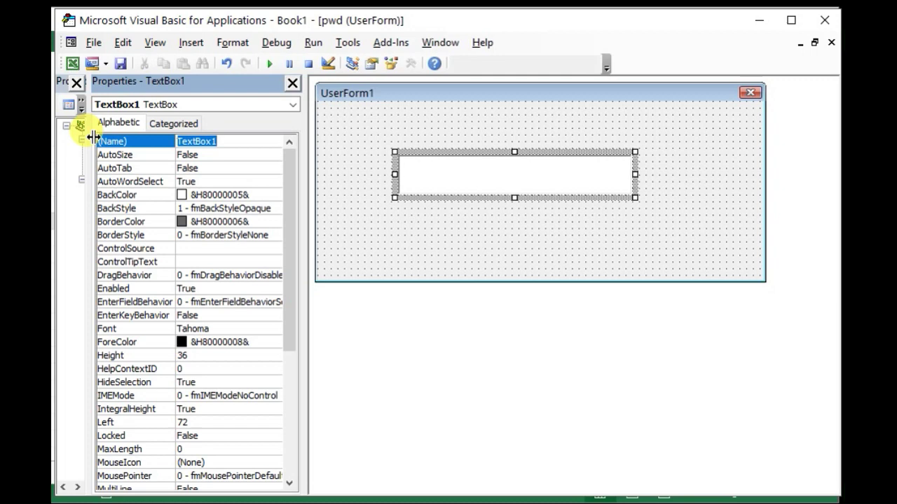
left_click(444, 234)
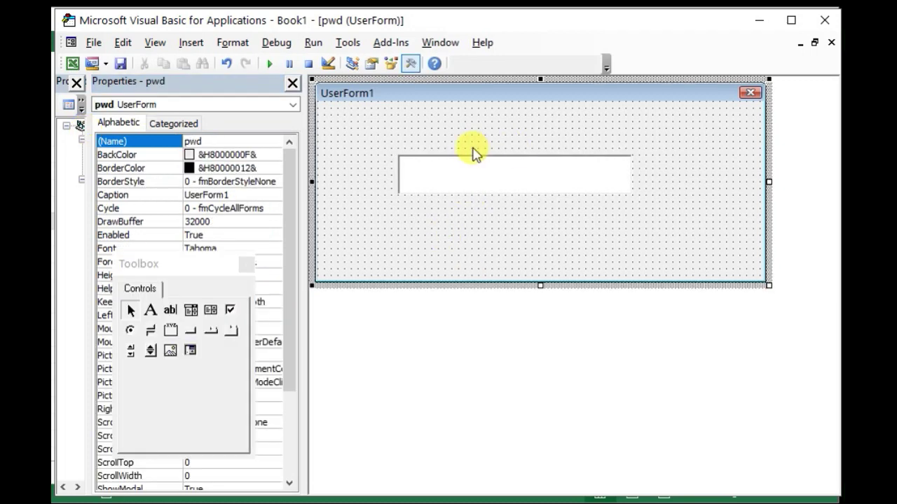
Add a label captioned 'Silahkan Masukkan Password' above the text box, narrowed to fit
left_click(171, 310)
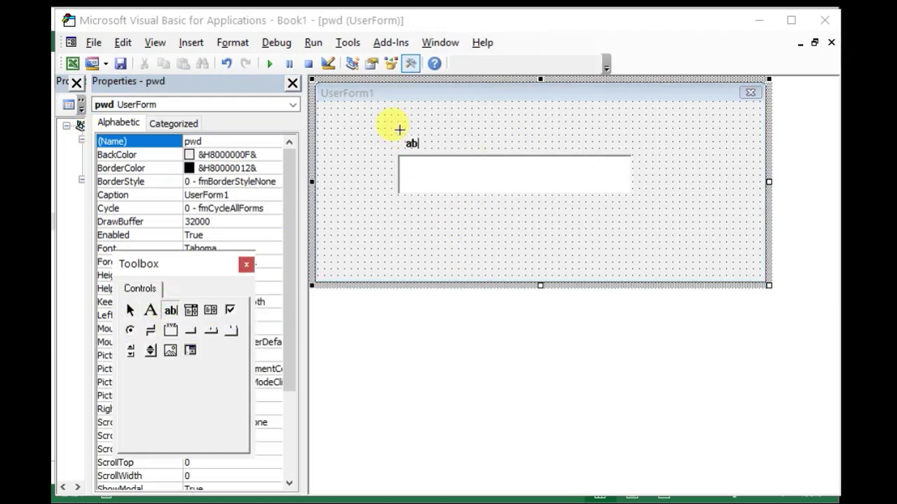
left_click_drag(402, 126, 588, 150)
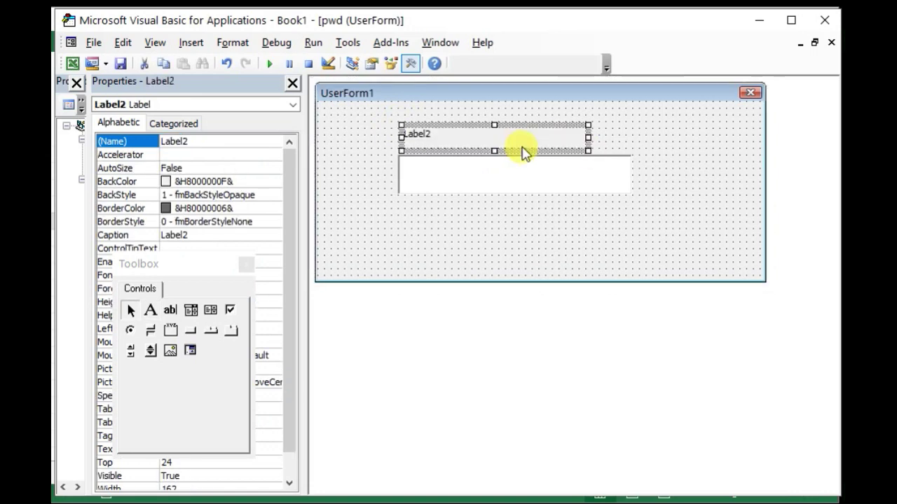
left_click(485, 143)
key("BackSpace")
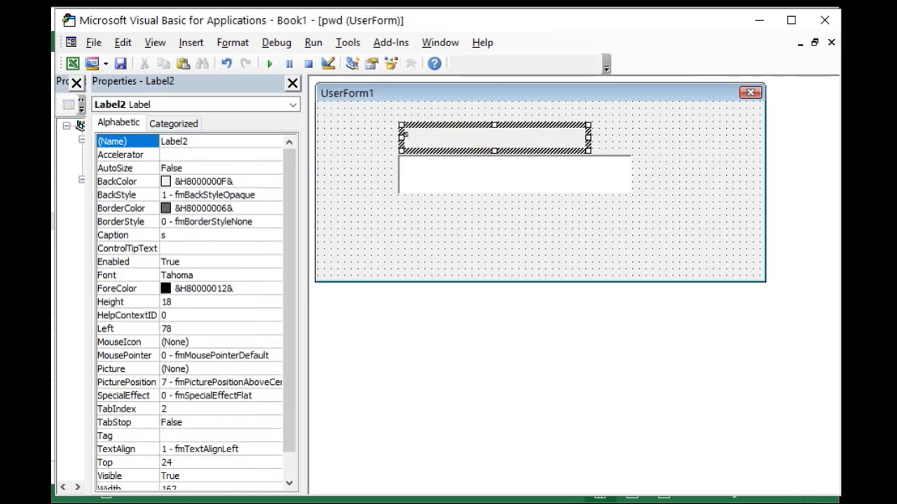
key("BackSpace")
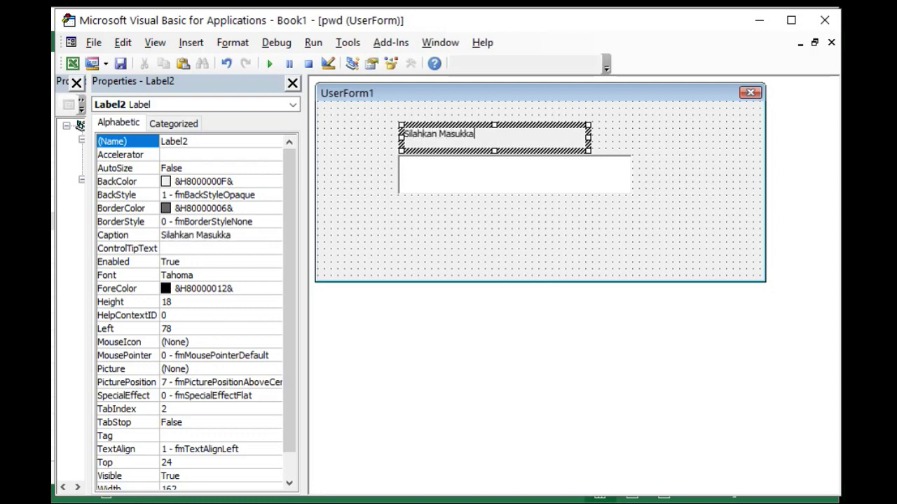
type("ssword")
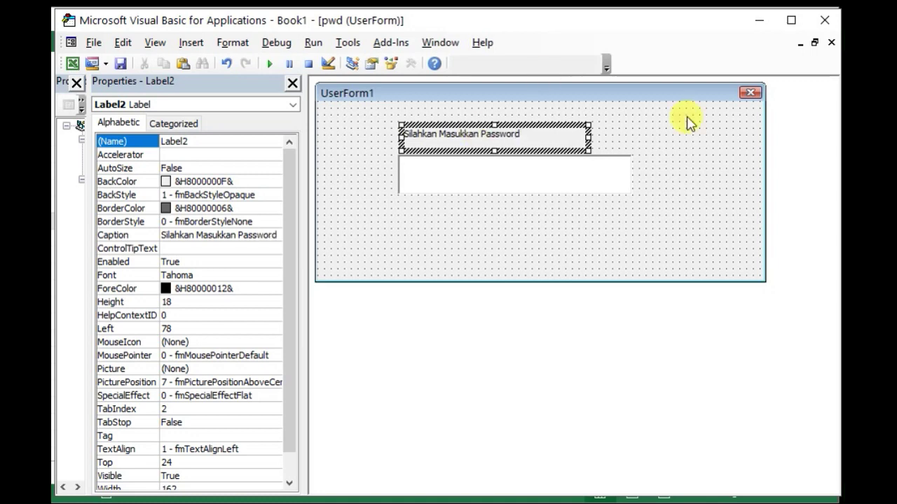
left_click(672, 134)
left_click(562, 135)
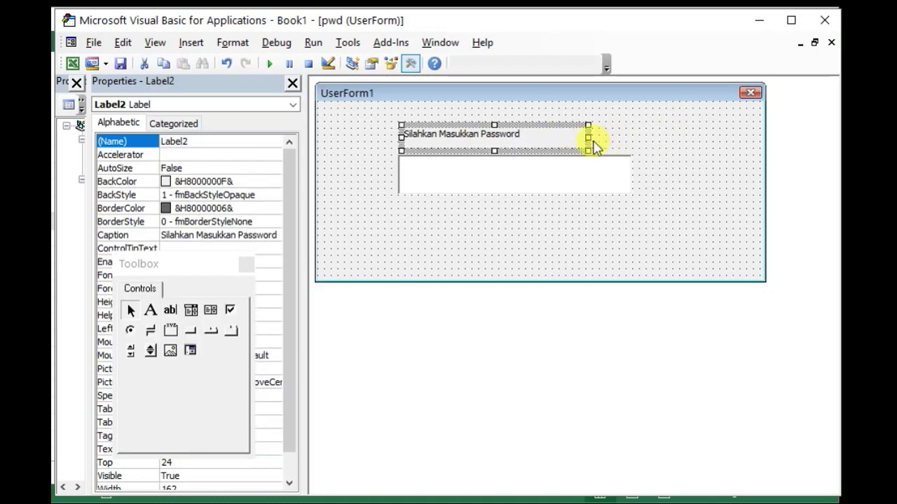
mouse_move(588, 137)
left_mouse_down()
mouse_move(524, 139)
mouse_move(533, 133)
mouse_move(502, 144)
mouse_move(542, 130)
left_mouse_up()
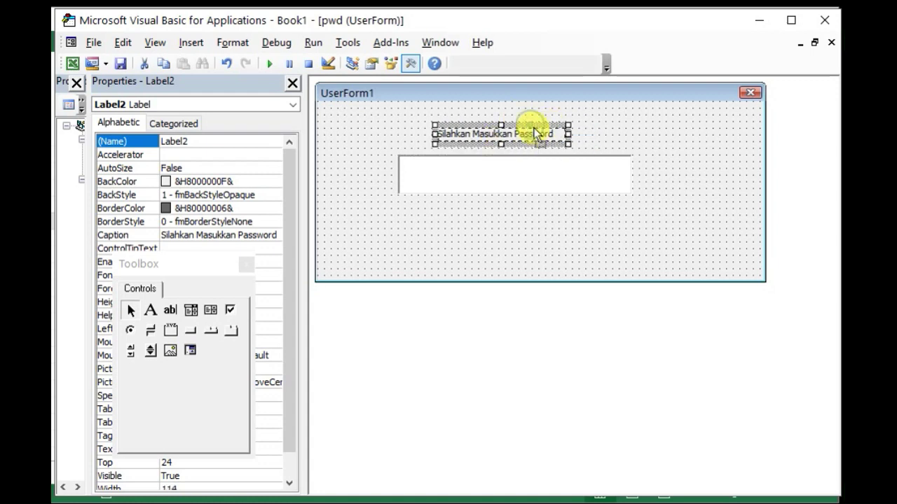
Draw a button below the text box and Ctrl-drag a copy beside it
left_click(620, 124)
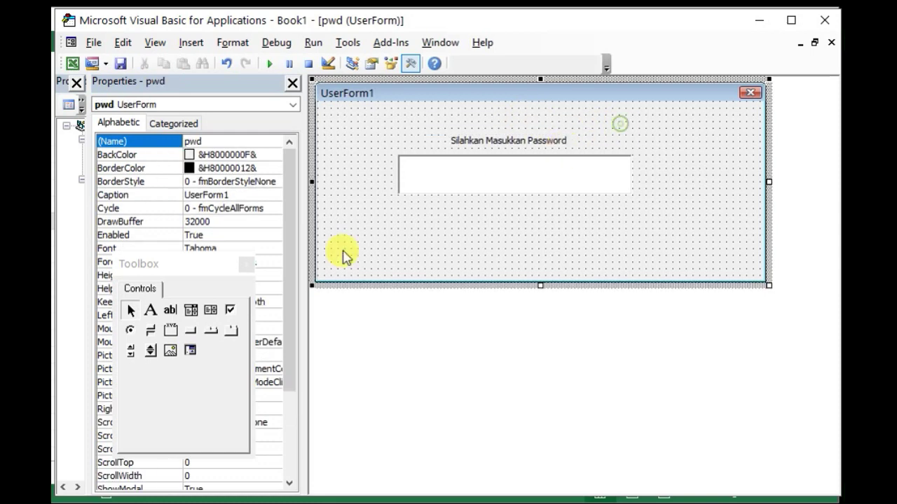
left_click(190, 330)
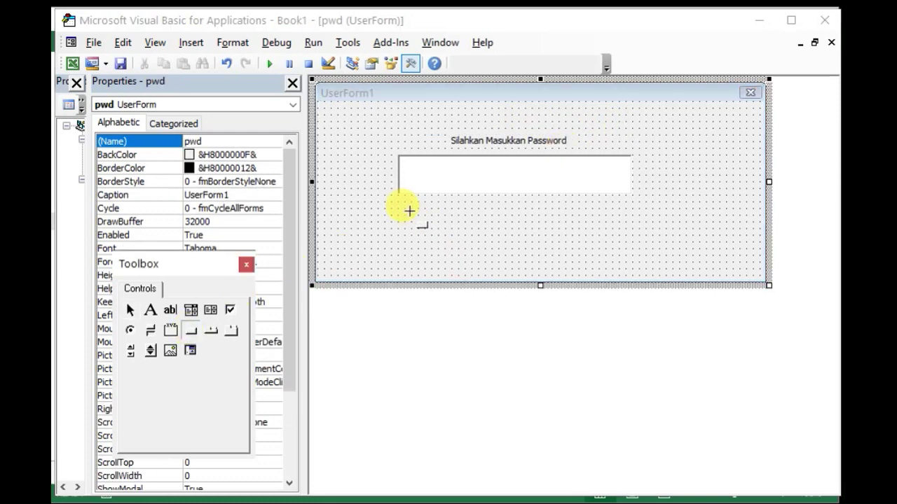
left_click_drag(404, 202, 519, 230)
mouse_move(480, 198)
left_mouse_down()
mouse_move(588, 210)
mouse_move(604, 200)
left_mouse_up()
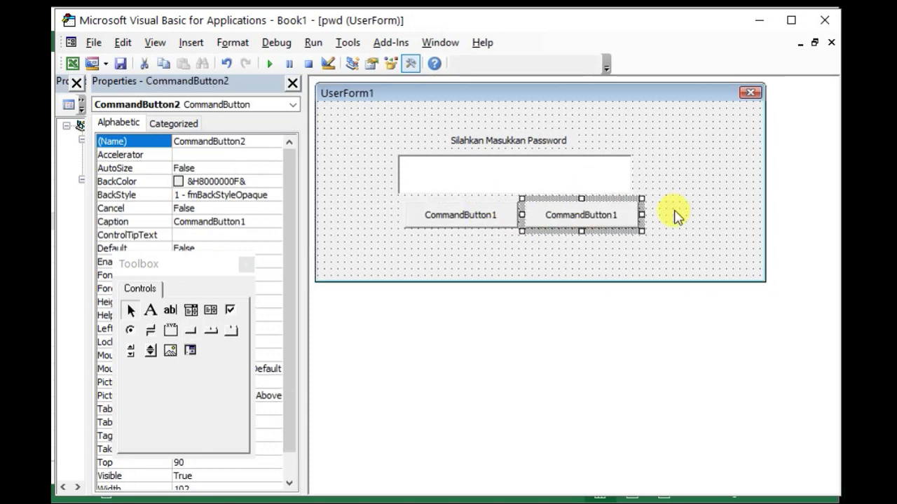
left_click(637, 245)
Caption the left button OK and rename it Btn_OK
left_click(504, 217)
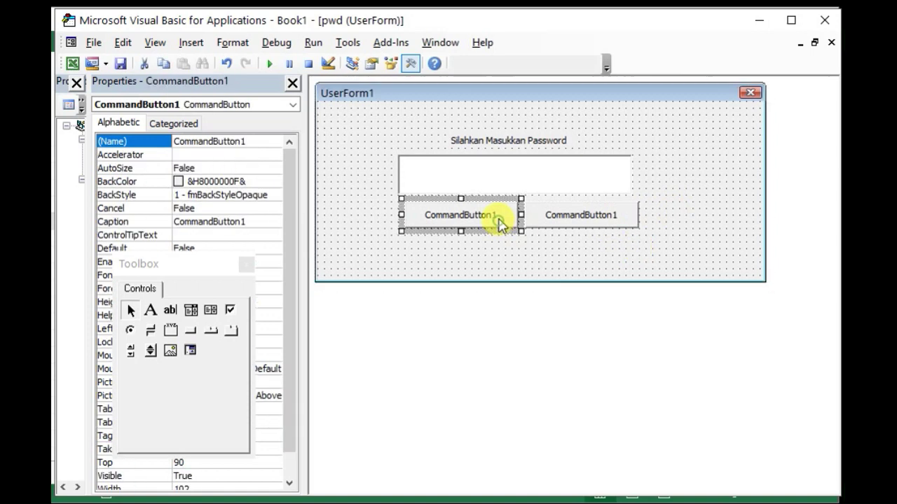
left_click(503, 216)
left_click_drag(503, 215, 326, 214)
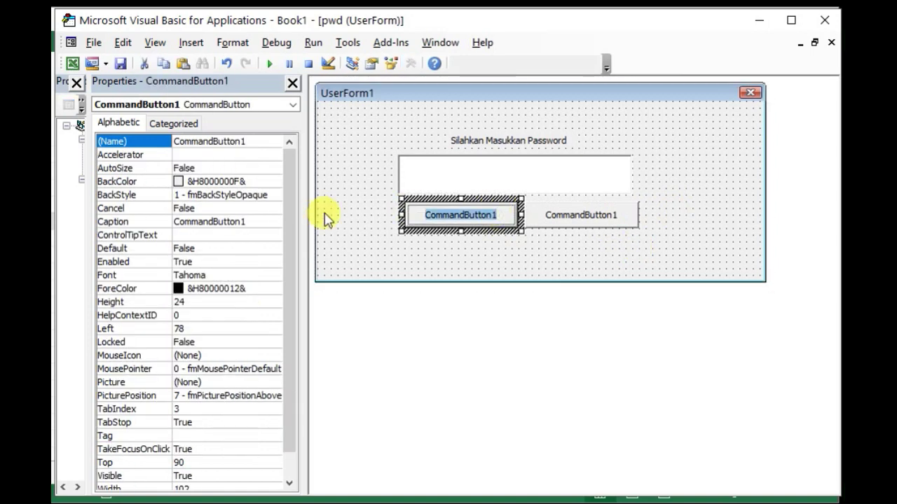
type("o")
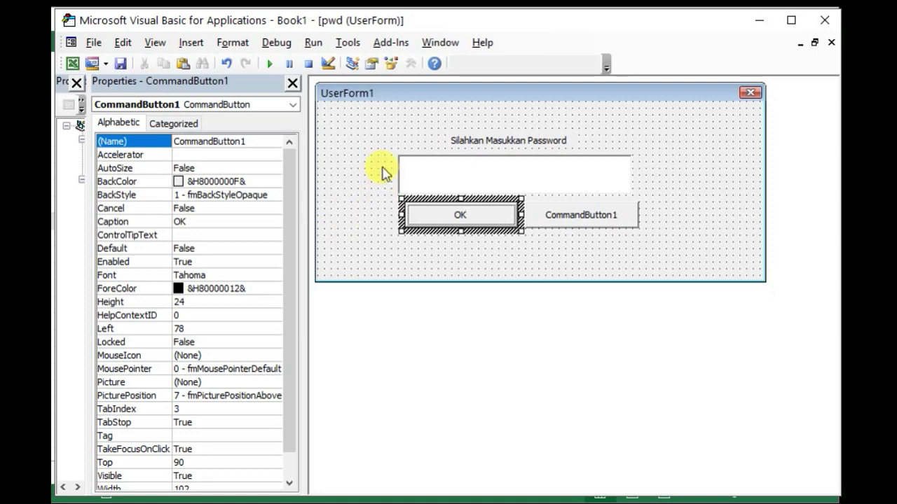
left_click(259, 144)
left_click_drag(260, 144, 84, 147)
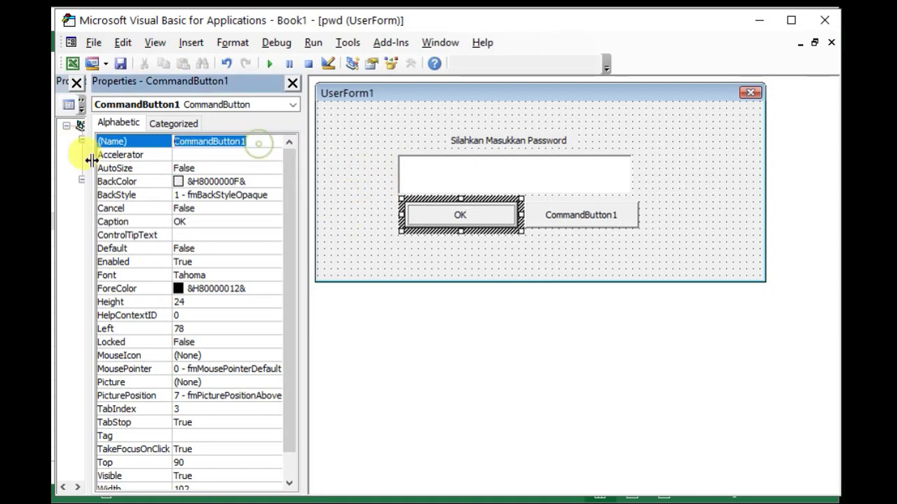
type("b")
key("BackSpace")
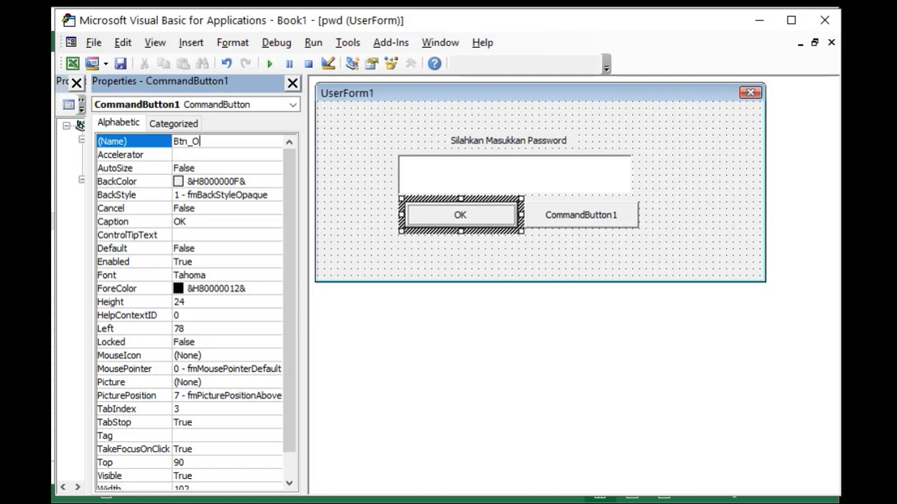
Change the right button's caption to CANCEL
left_click(599, 220)
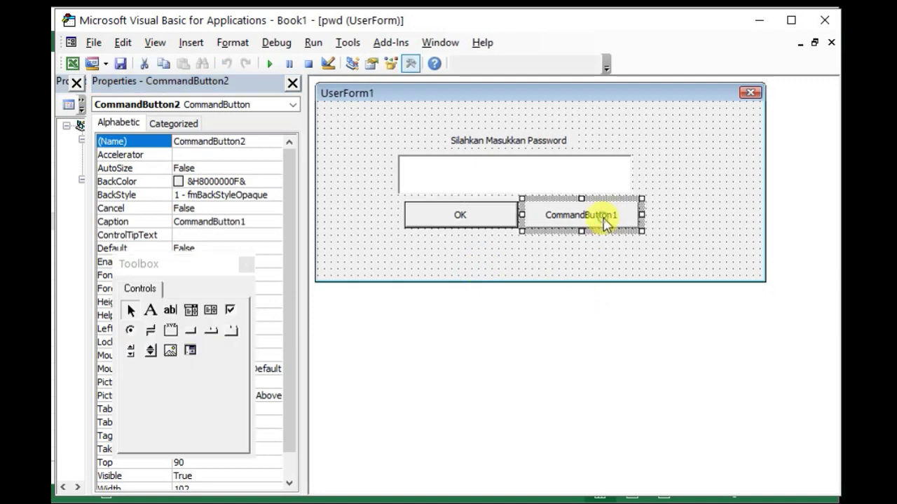
left_click(614, 221)
left_click_drag(621, 215, 502, 218)
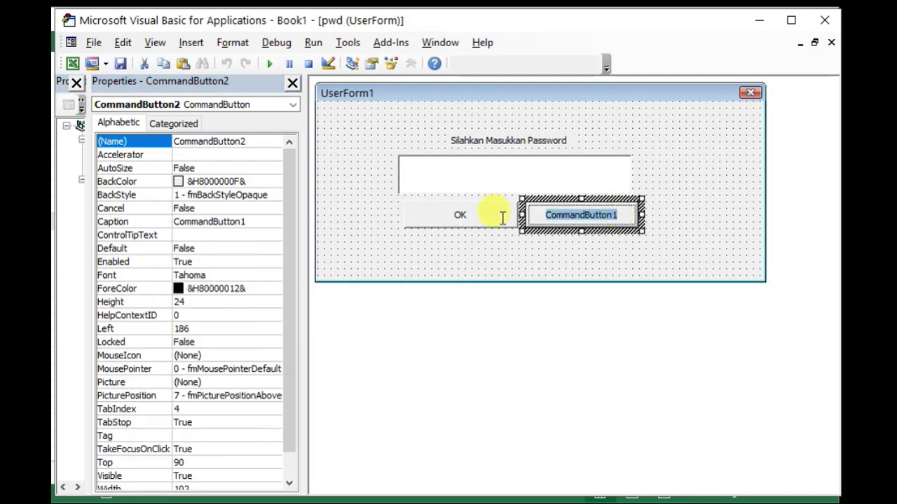
type("Ca")
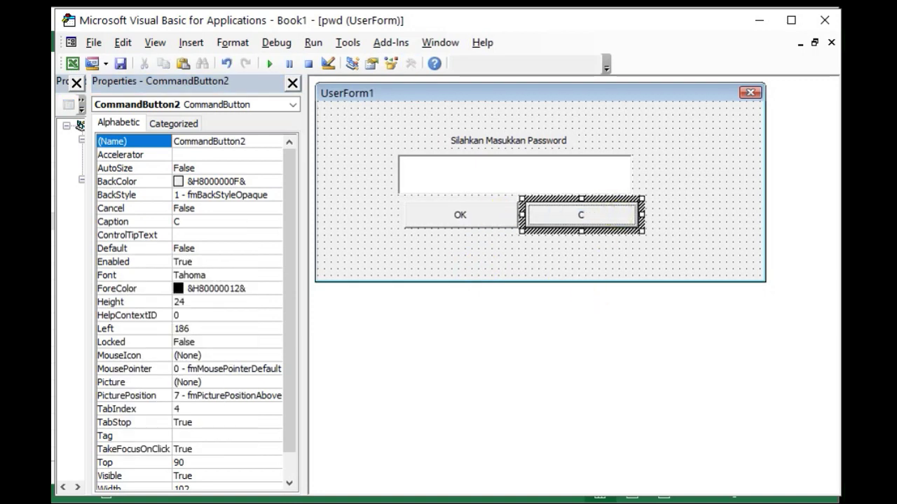
type("ANCEL")
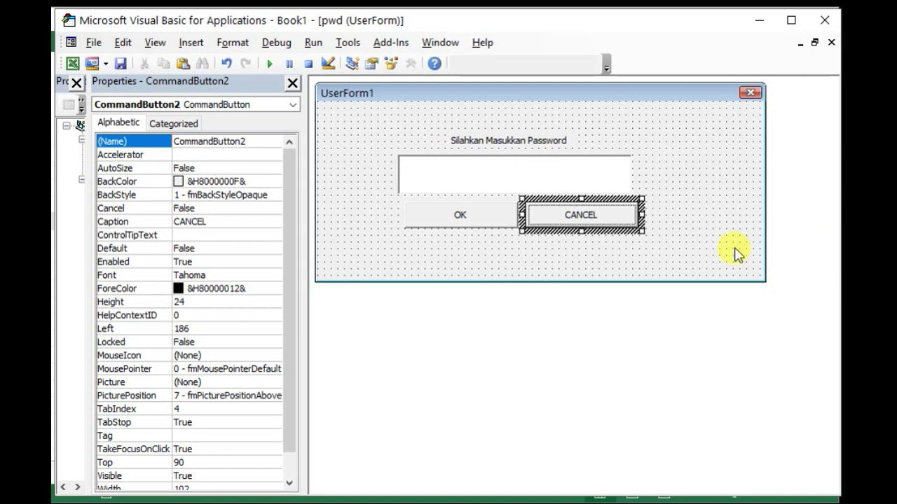
left_click(701, 235)
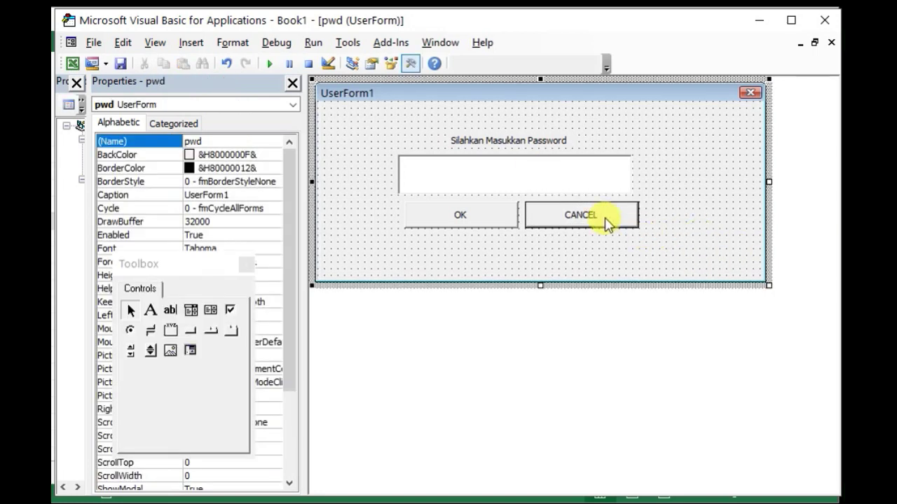
Replace the CANCEL button's name CommandButton2 with a new control name
left_click(604, 220)
left_click(244, 144)
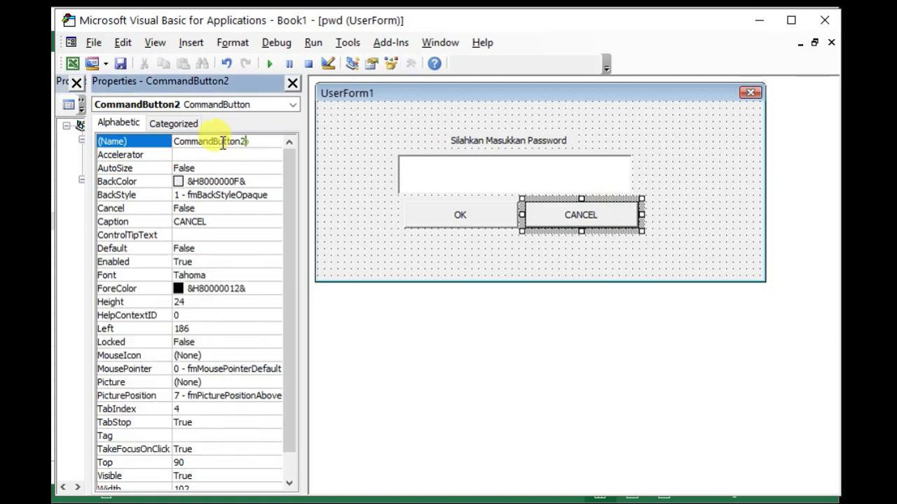
left_click_drag(244, 144, 124, 149)
type("b")
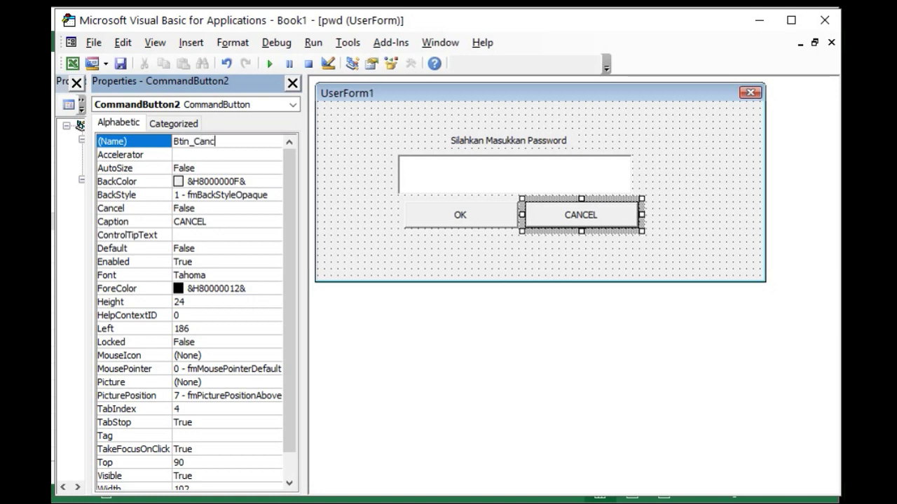
left_click(661, 233)
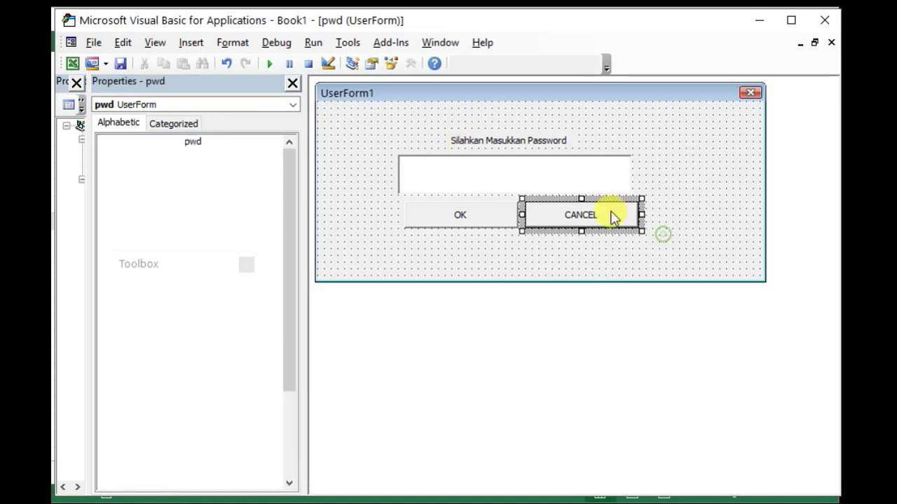
Widen the password text box to the right, then open the DATA form's design
left_click(556, 184)
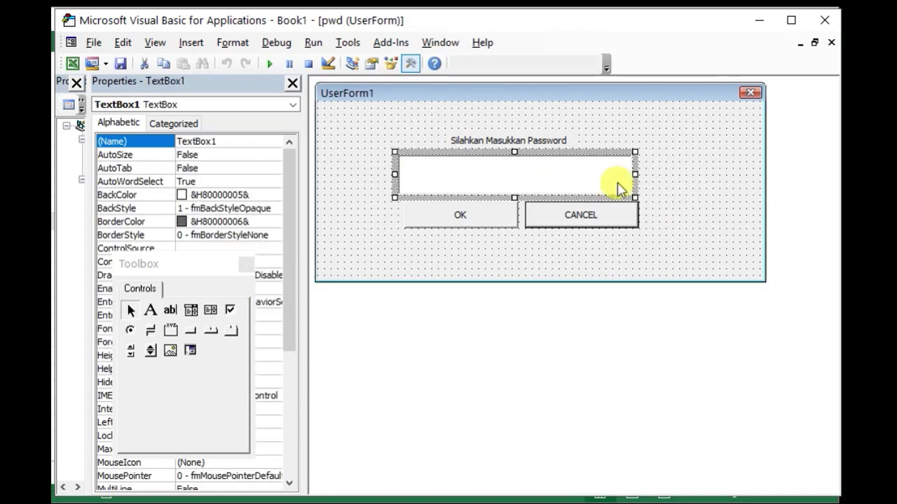
left_click(681, 208)
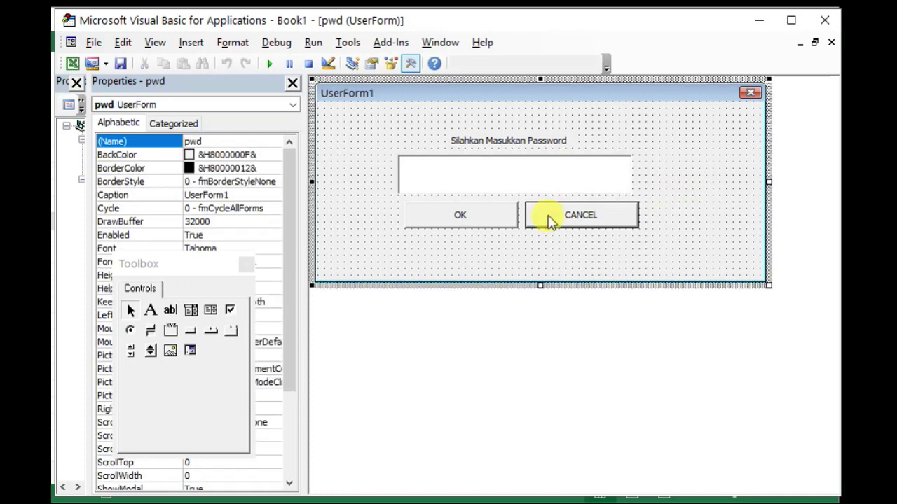
left_click(564, 185)
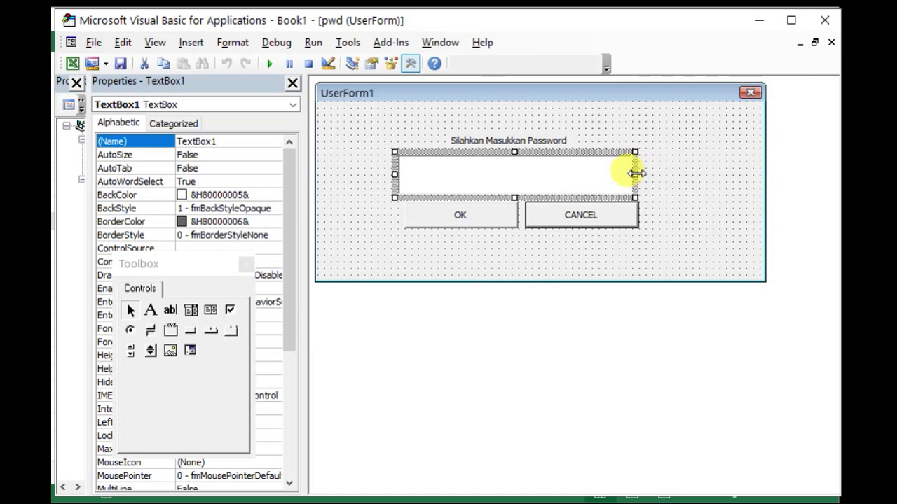
left_click_drag(635, 174, 667, 180)
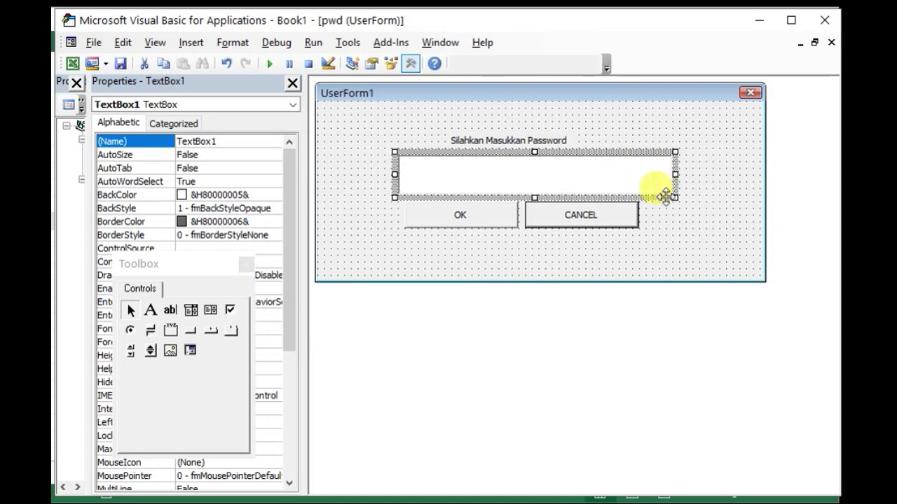
left_click(356, 244)
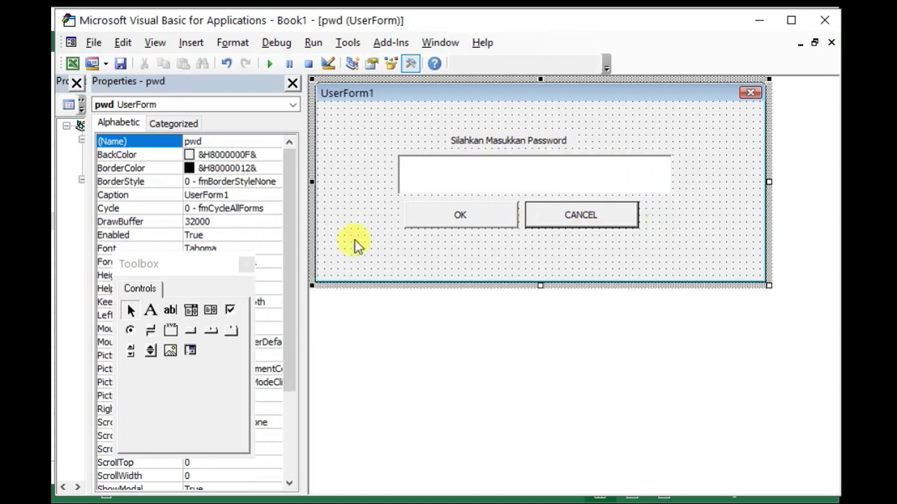
left_click(292, 83)
double_click(136, 192)
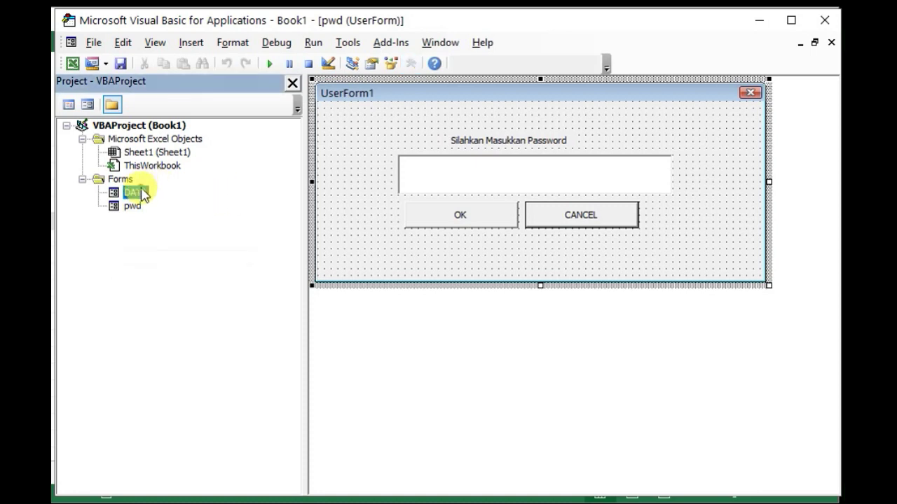
left_click(588, 202)
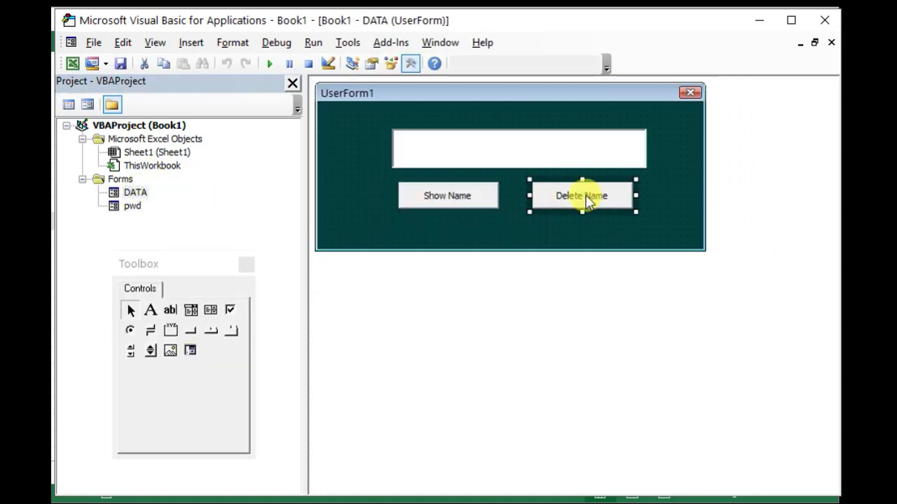
left_click(269, 64)
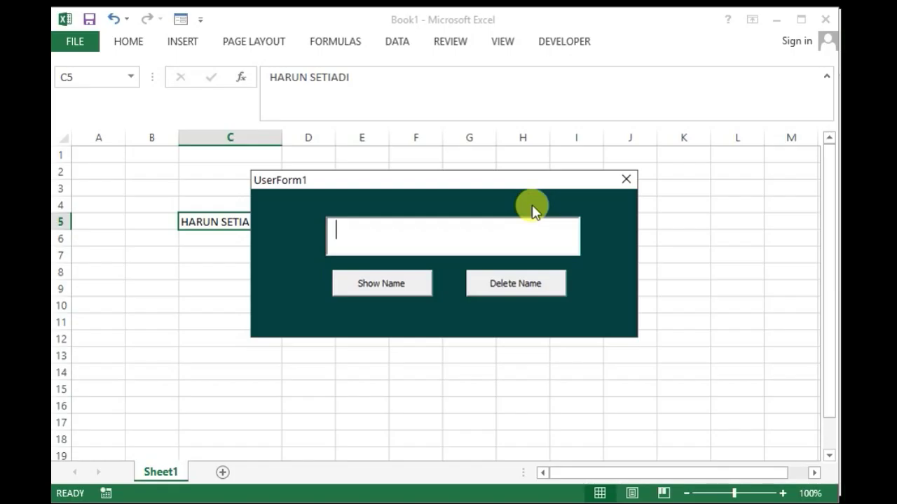
left_click(530, 283)
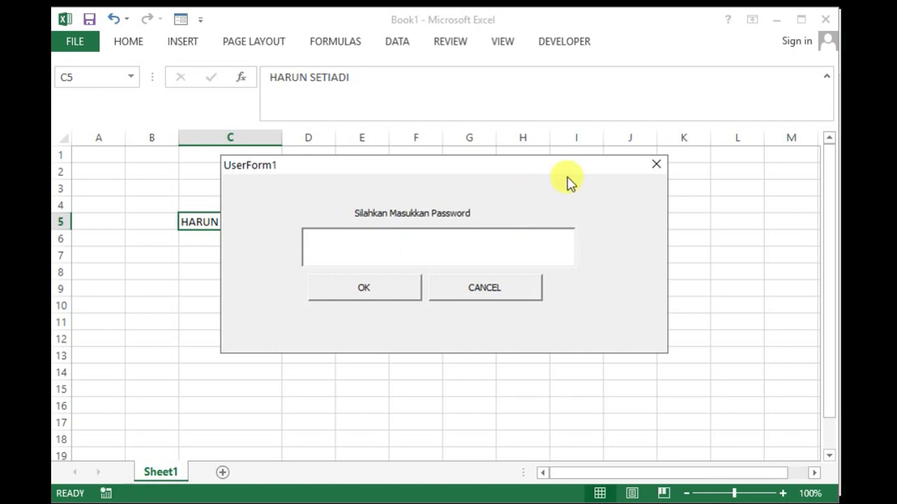
left_click(656, 165)
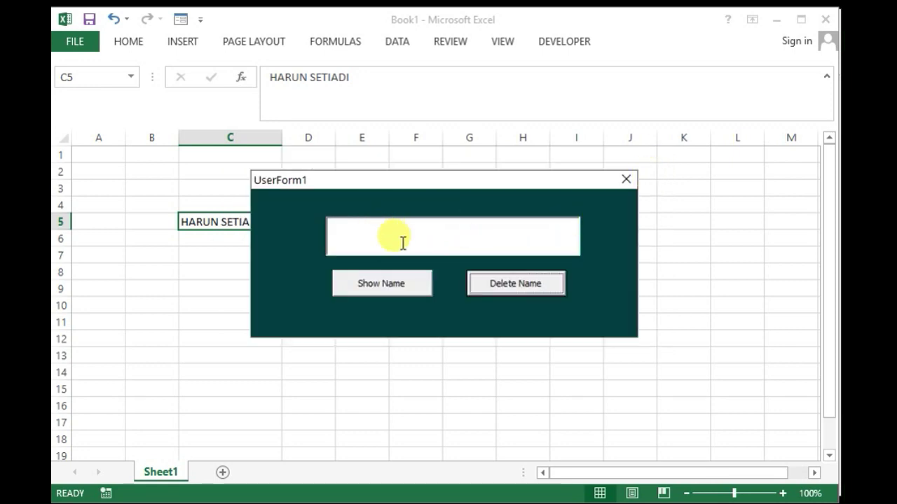
left_click(626, 180)
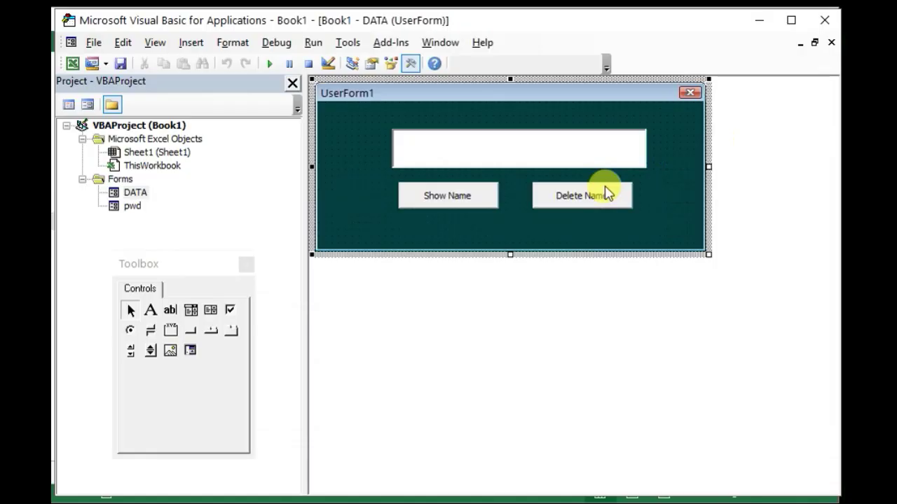
Open the pwd form and move the CANCEL button slightly to the right
left_click(148, 203)
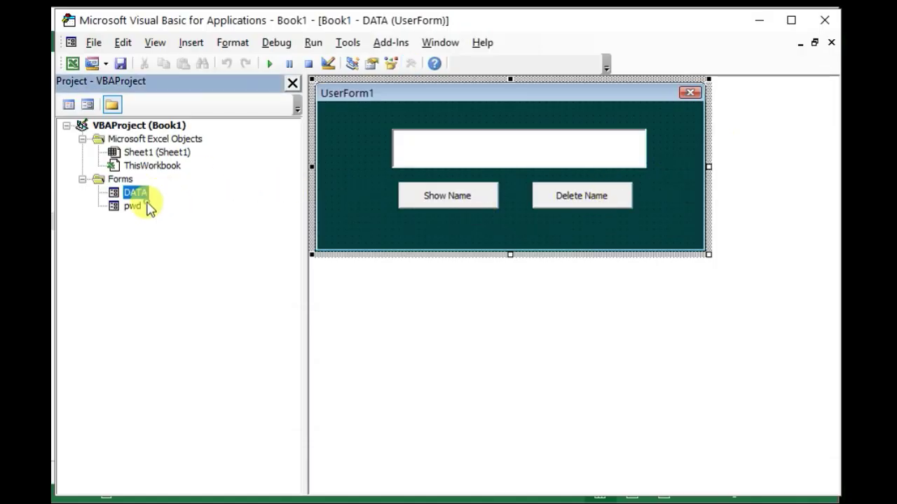
double_click(132, 205)
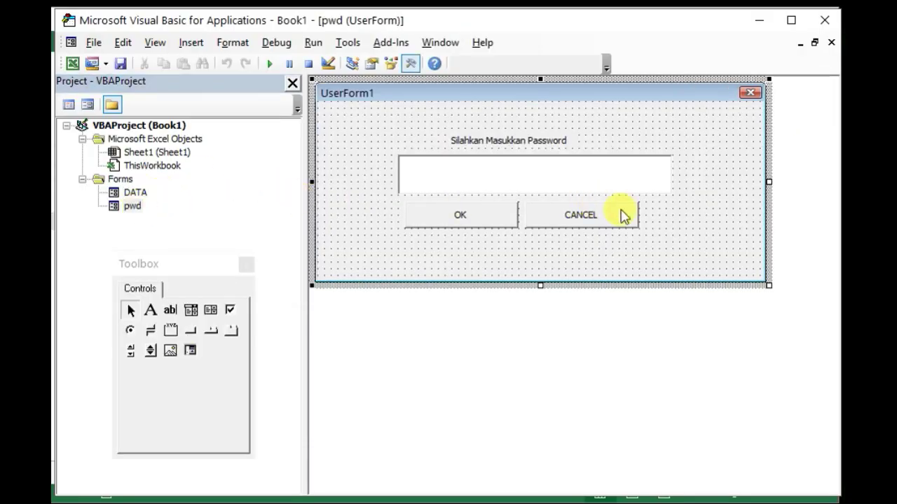
left_click(593, 214)
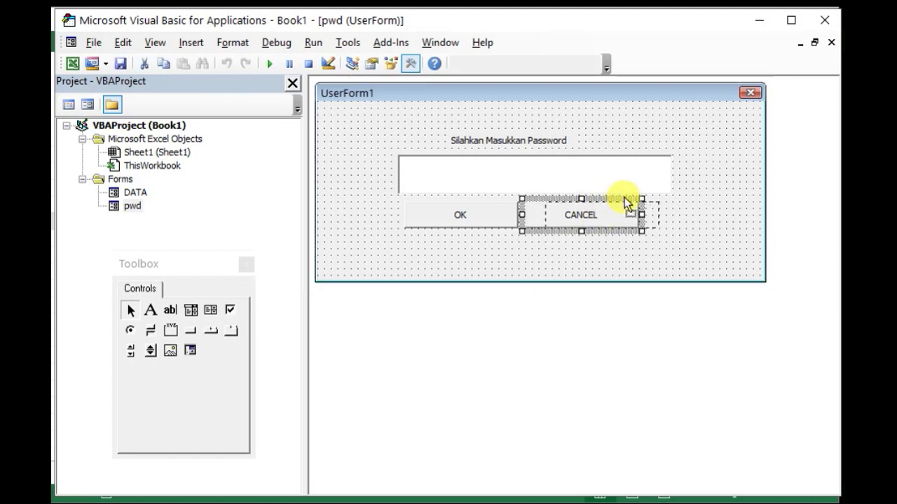
left_click_drag(616, 203, 639, 197)
Create the empty Btn_OK_Click procedure for the OK button
left_click(697, 209)
left_click(430, 222)
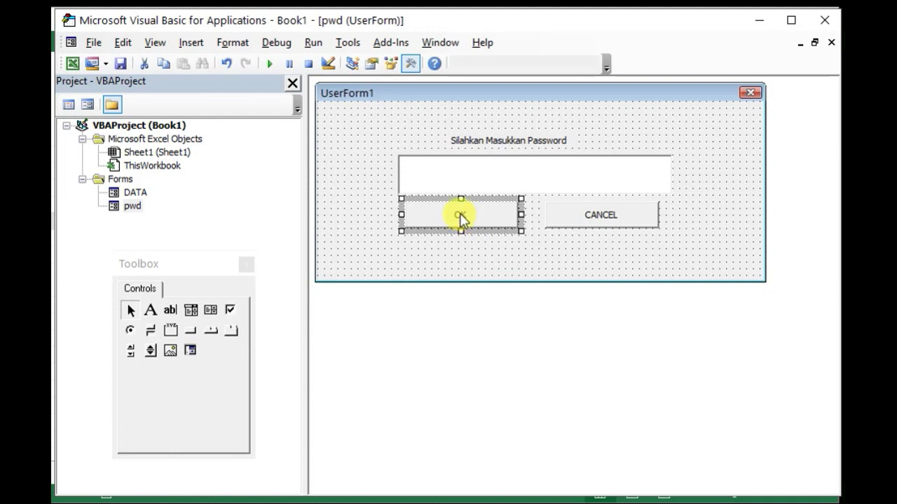
double_click(460, 217)
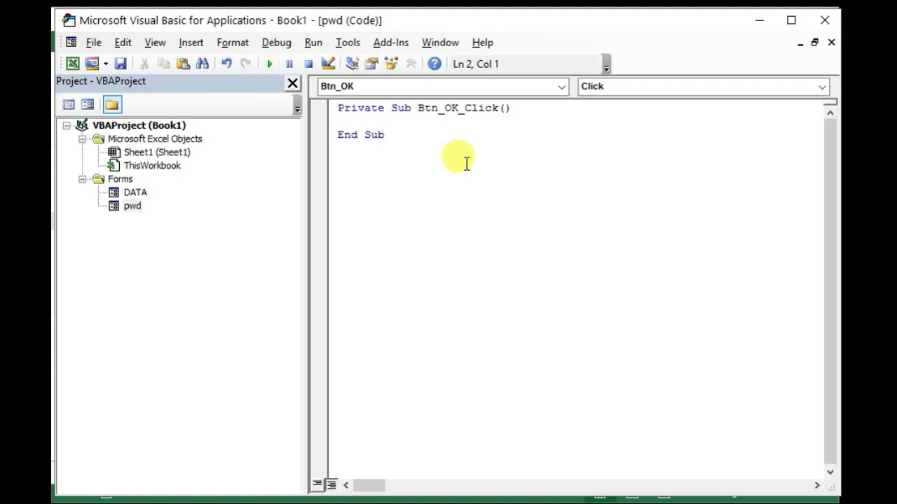
Start an If check for an empty TextBox1 value
type("if te")
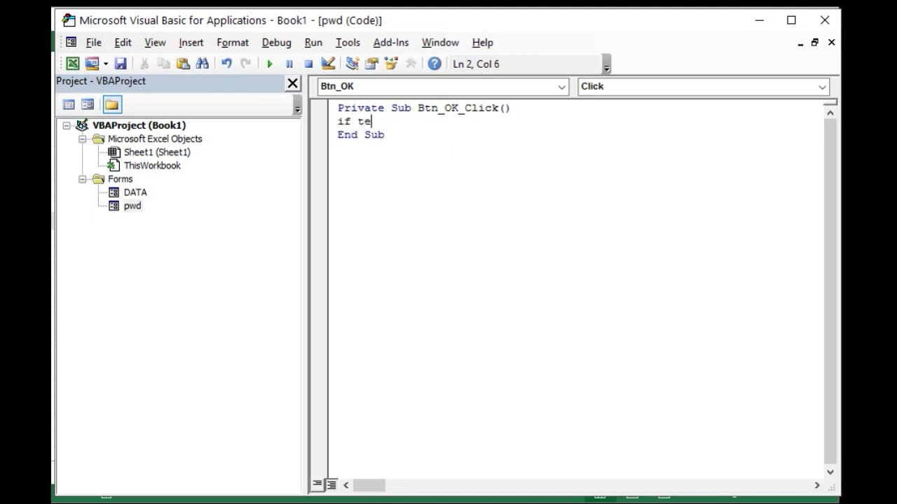
type("xtbox")
key("BackSpace")
type("1.va")
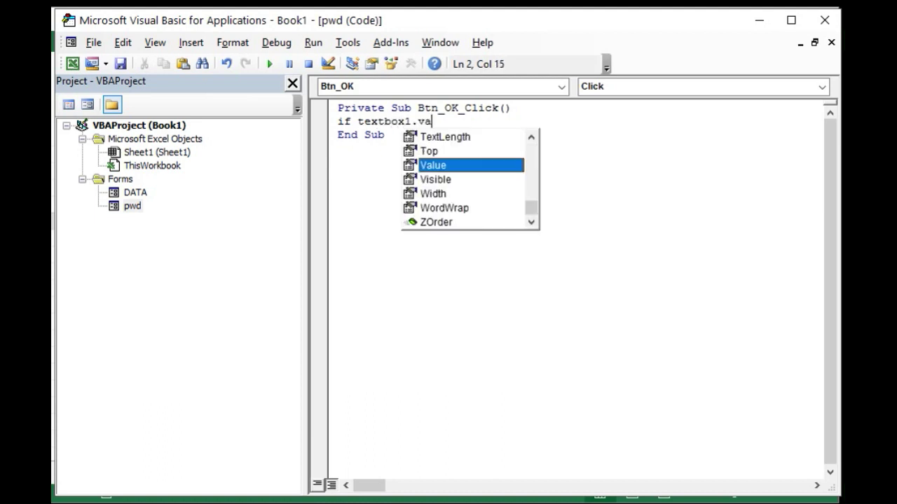
type("lue=")
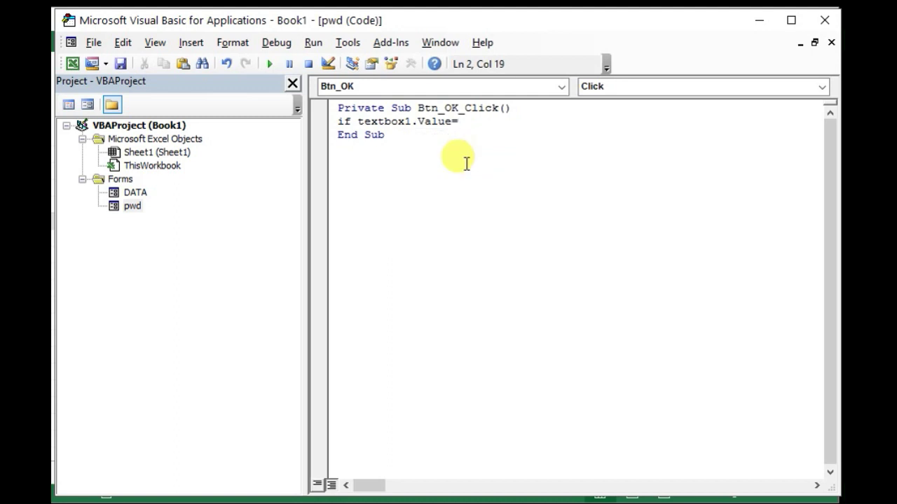
type("\"\" th")
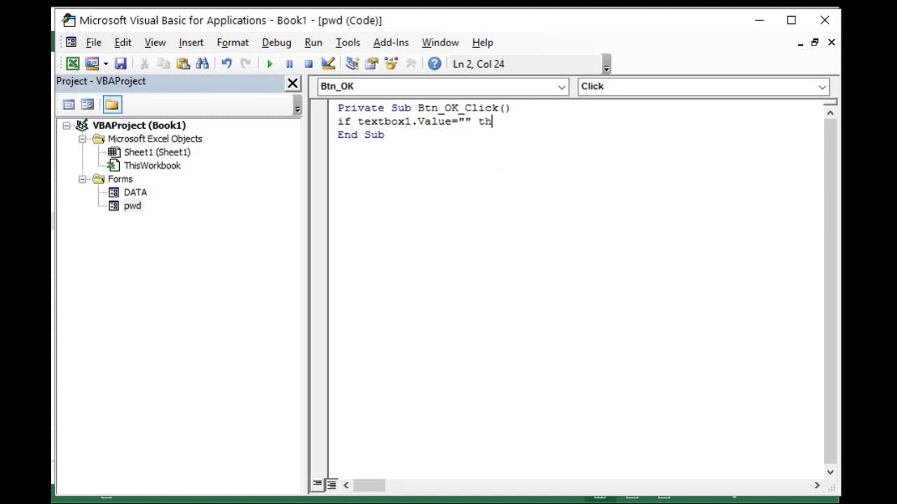
type("en")
key("Return")
Add MsgBox "Maaf, Password masih Kosong" with vbCritical style and title "Perhatian"
type("M")
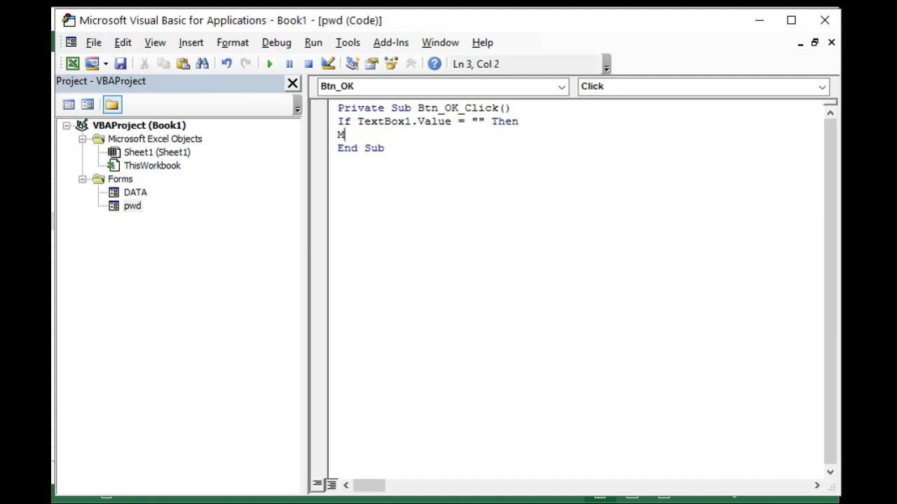
type("sgB")
type("ox ")
type("\"")
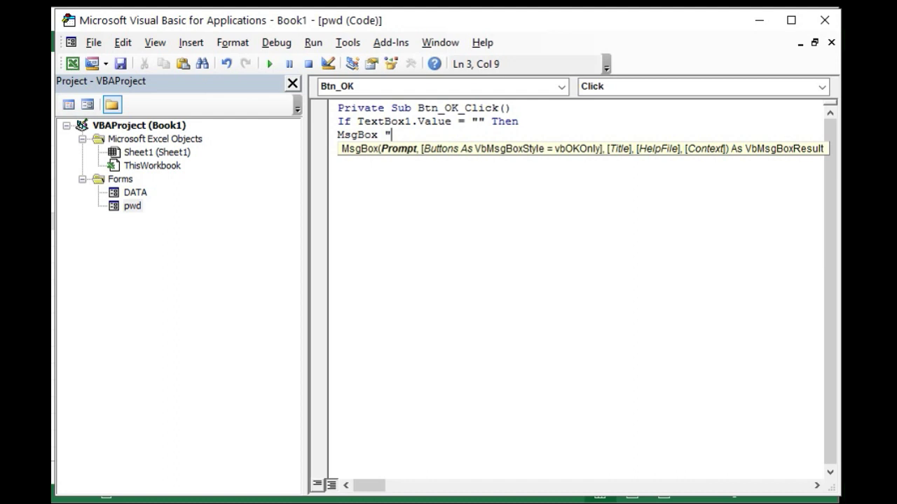
type("Maaf")
type(", Passo")
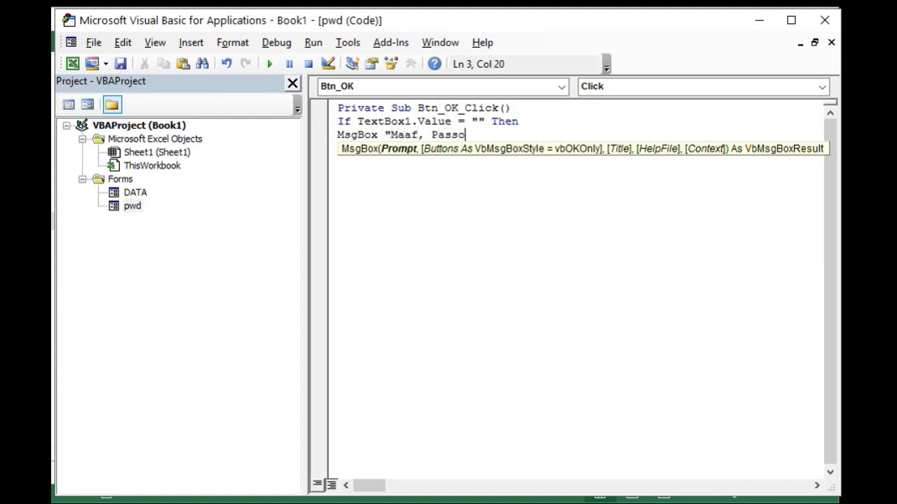
key("BackSpace")
type("word")
type(" masih Ko")
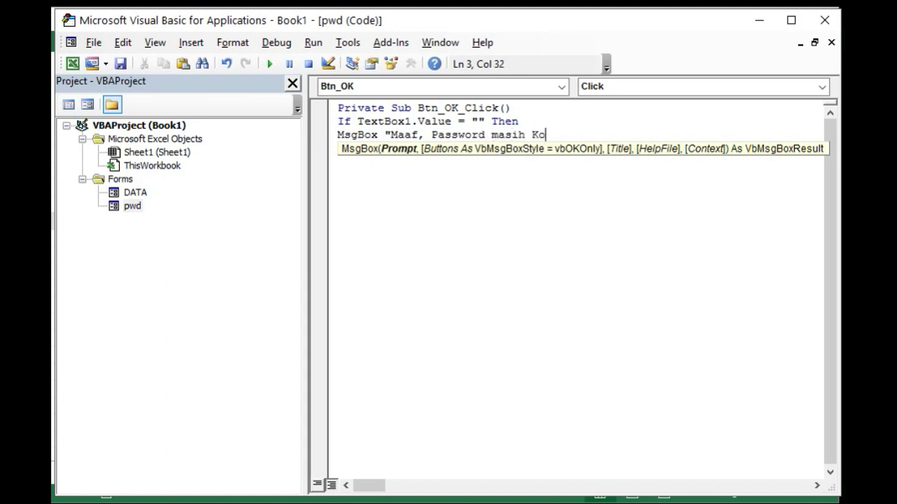
type("a")
key("BackSpace")
type("s")
type("ong")
type("\",v")
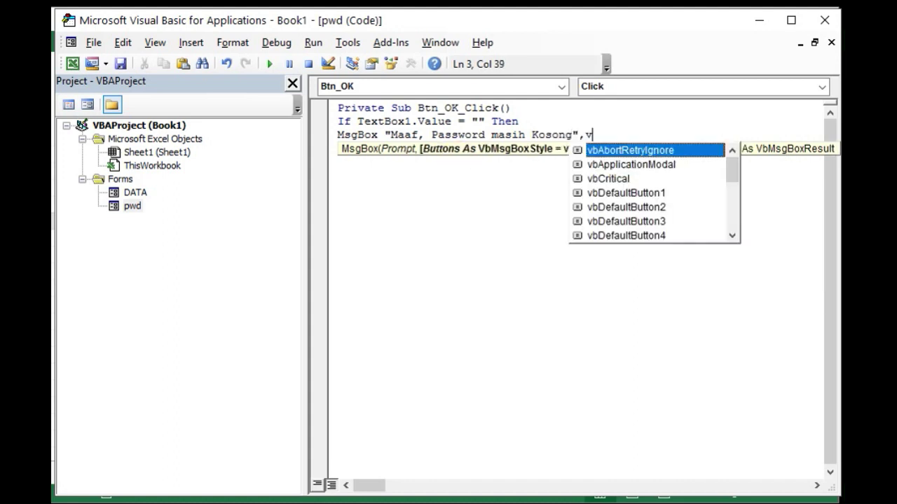
double_click(606, 178)
type(", ")
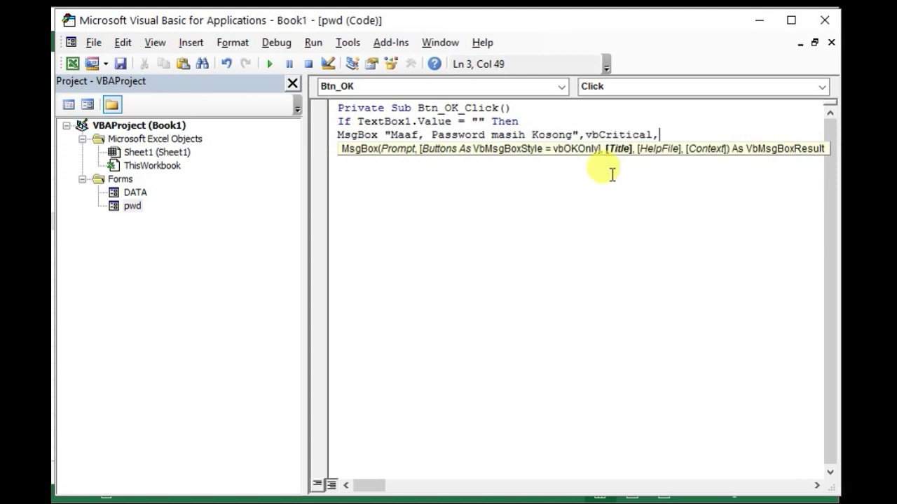
type("\"P")
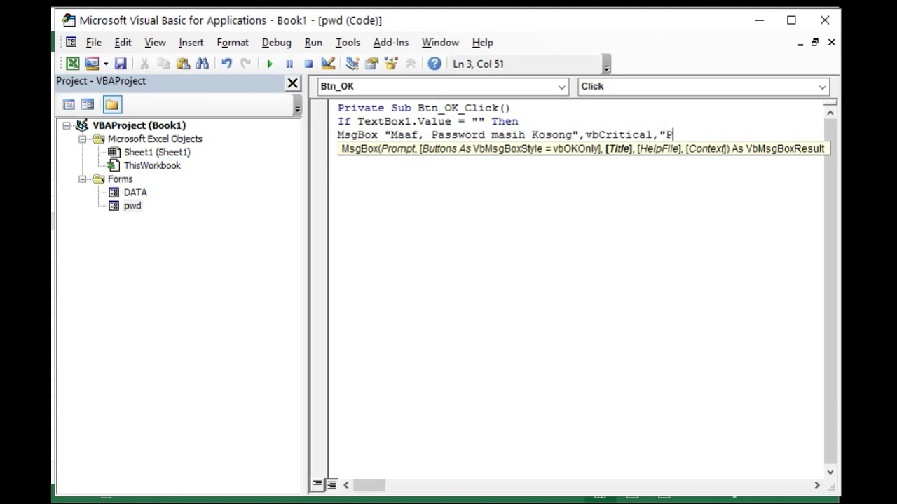
type("erhatian")
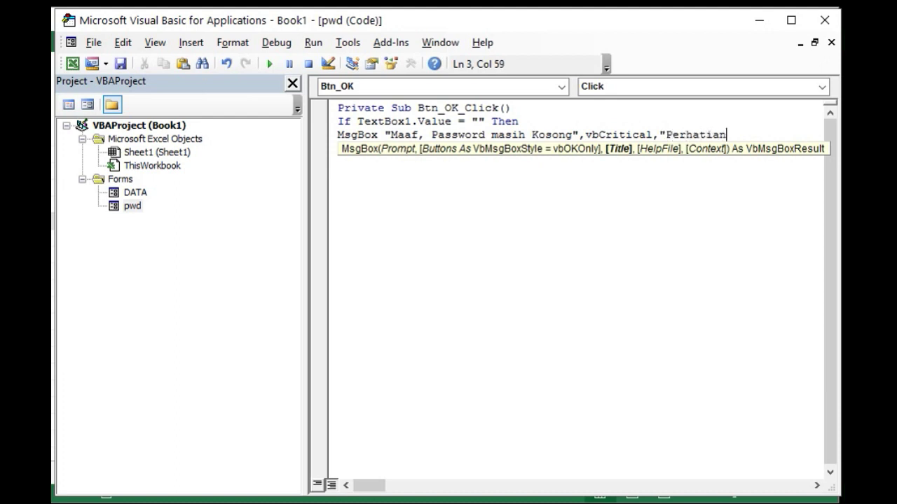
type("\"")
key("Return")
Add an Exit Sub line after the warning, dismissing the compile error
type("ex")
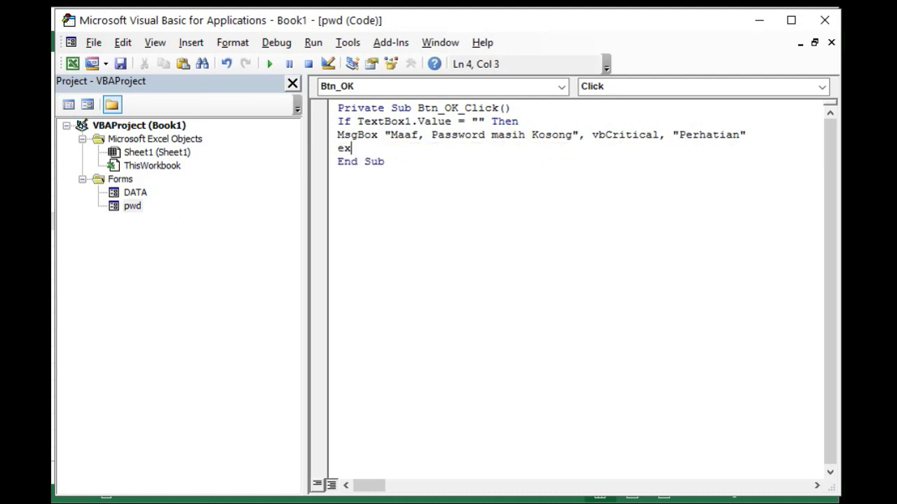
type("it")
key("Return")
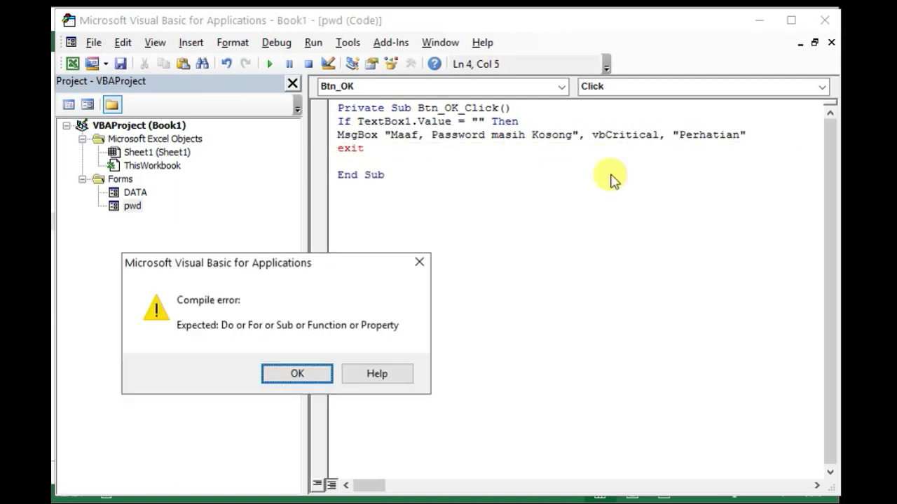
key("Return")
type("sub")
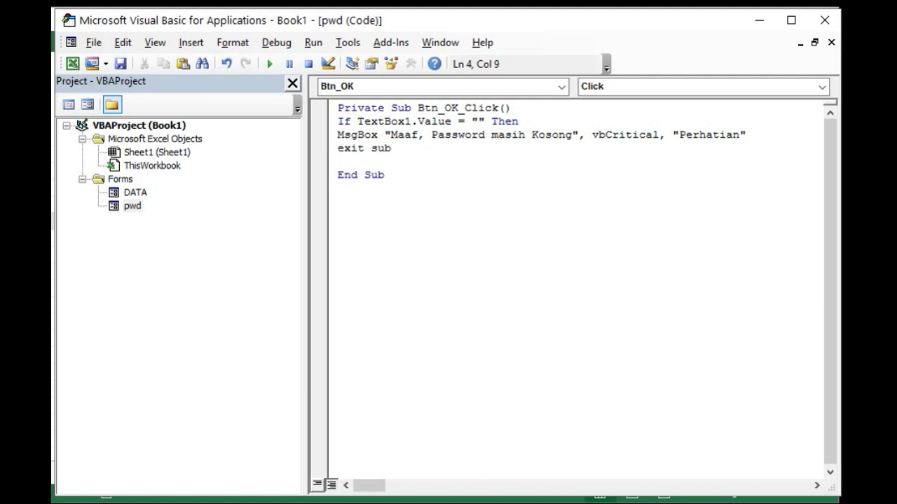
key("Return")
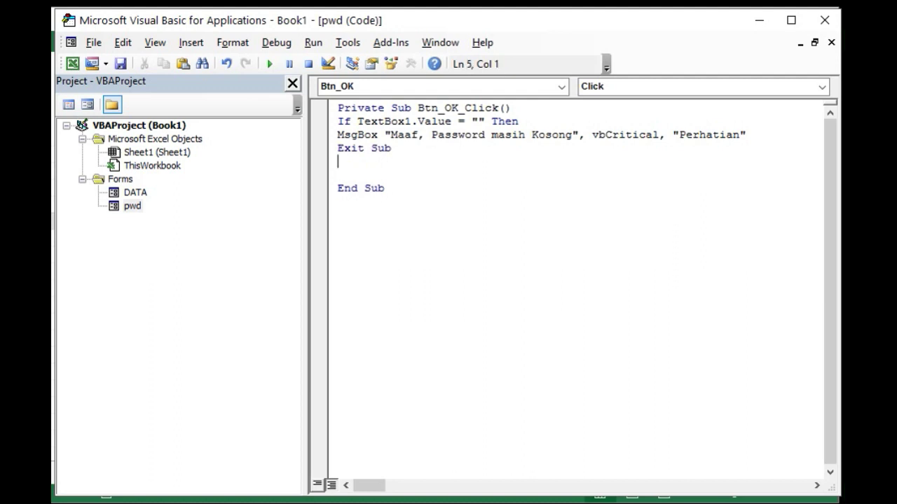
Close the empty-password check with End If and leave a blank line
type("end i")
type("f")
key("Return")
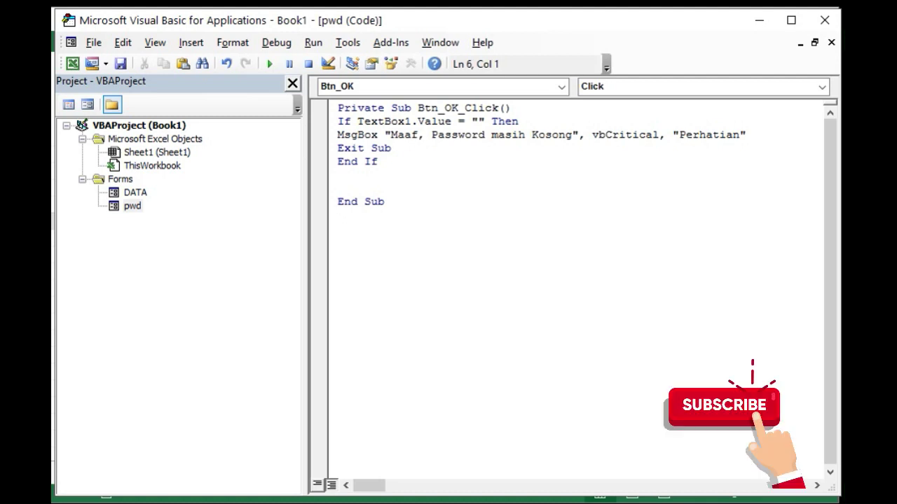
key("Return")
Add an If line testing whether TextBox1.Value equals the expected password
type("i")
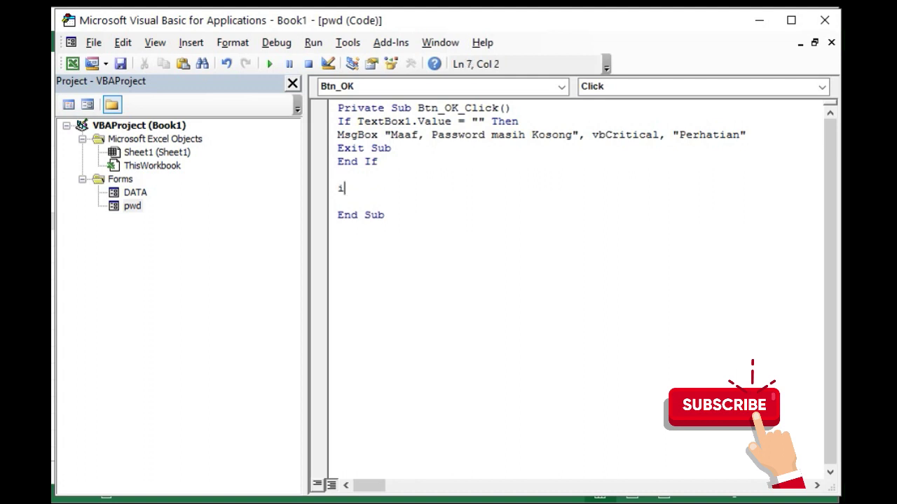
type("f tex")
type("tbox")
type("1.valu")
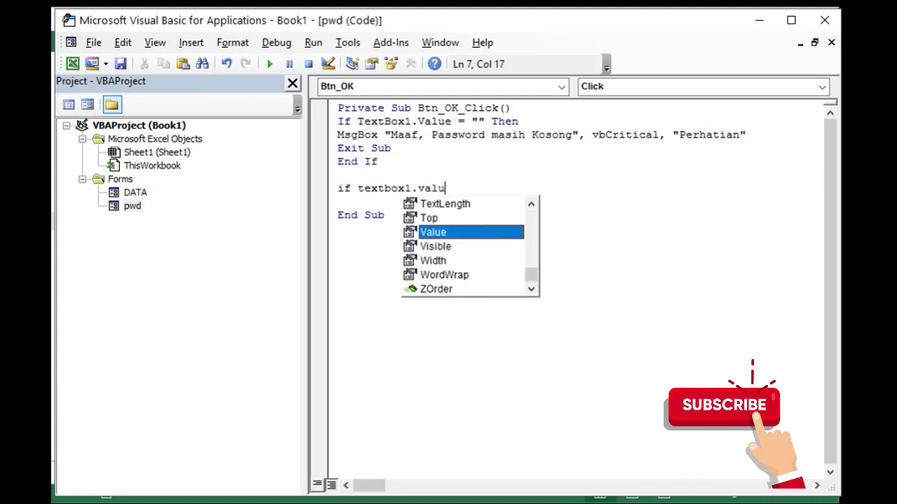
type("e=")
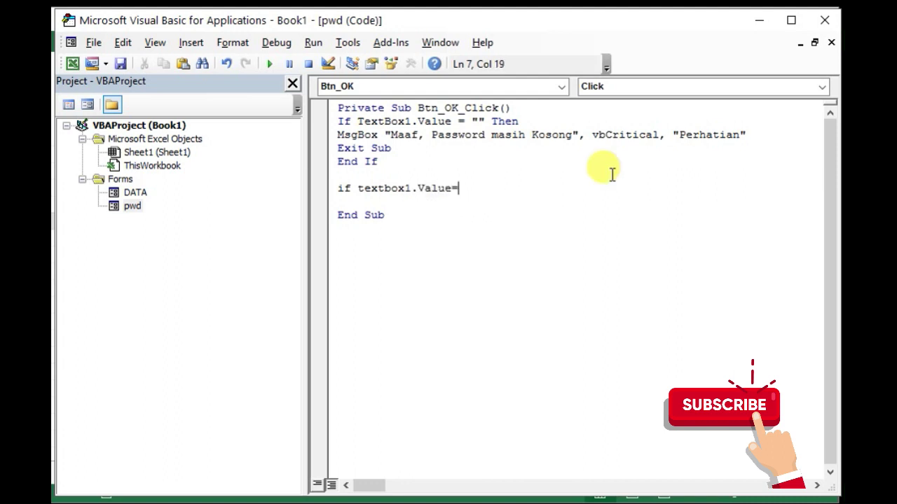
type("\"\"")
left_click(469, 188)
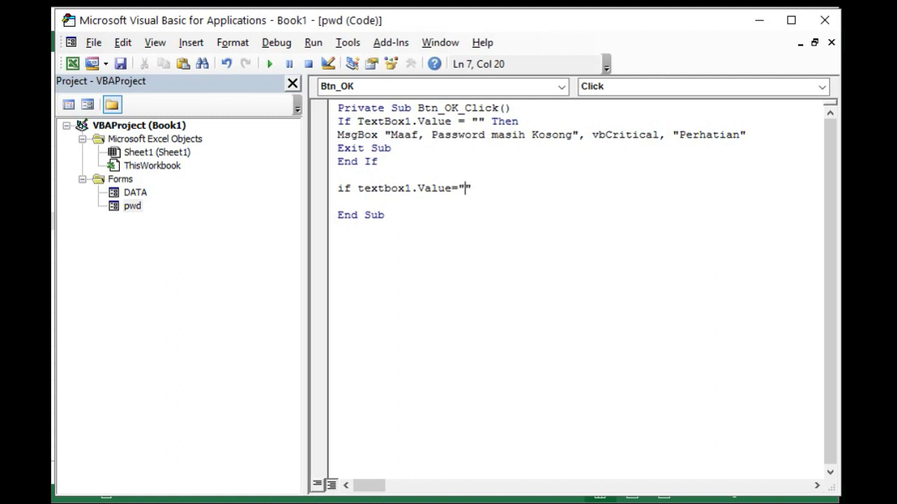
type("1")
type("23456")
left_click(513, 187)
type("teh")
key("BackSpace")
key("BackSpace")
type("hen")
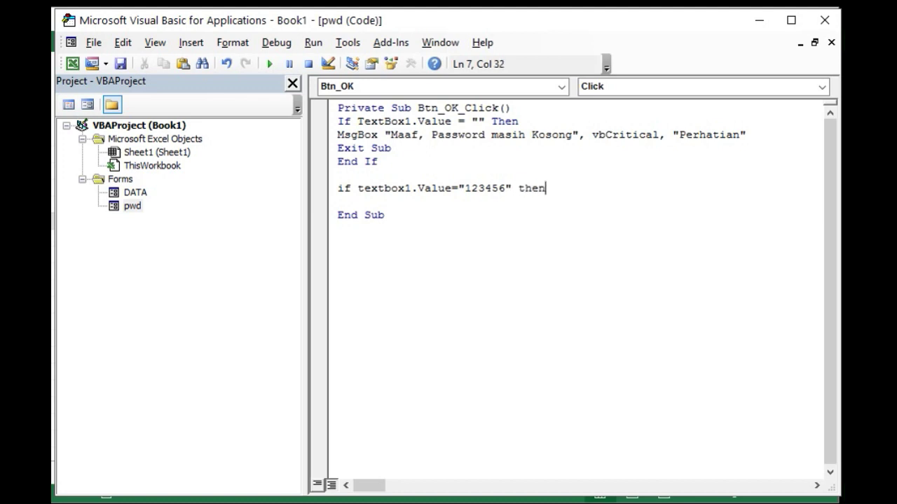
key("Return")
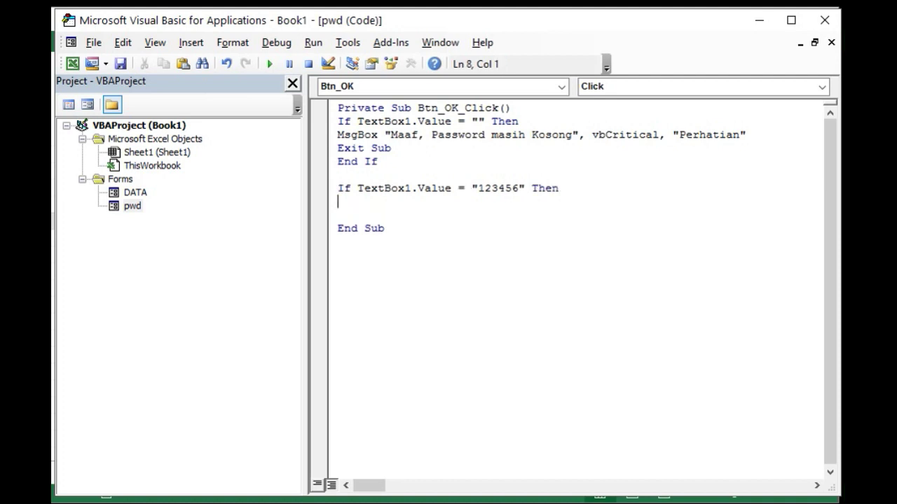
Add MsgBox "Password sesuai silahkan klik OK untuk melanjutkan", vbInformation, "Password Benar!"
type("M")
type("sg")
type("Box")
type(" \"")
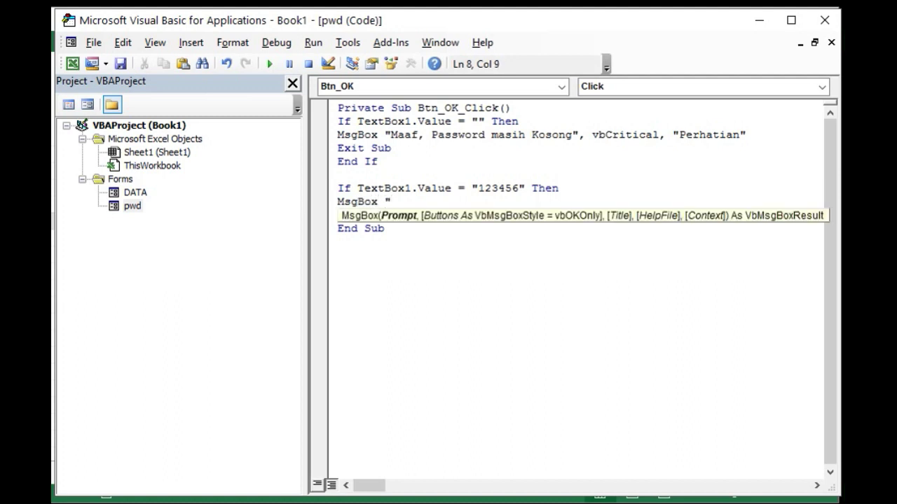
type("Pa")
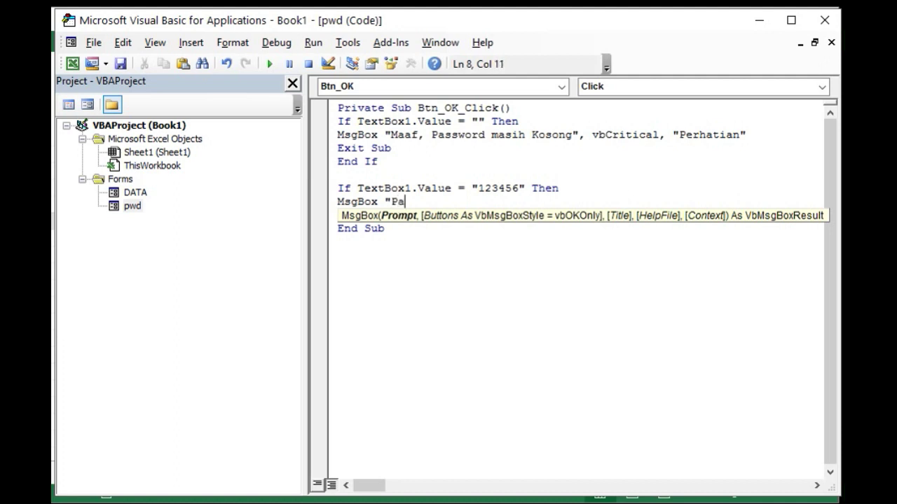
type("ssword s")
type("es")
key("BackSpace")
type("su")
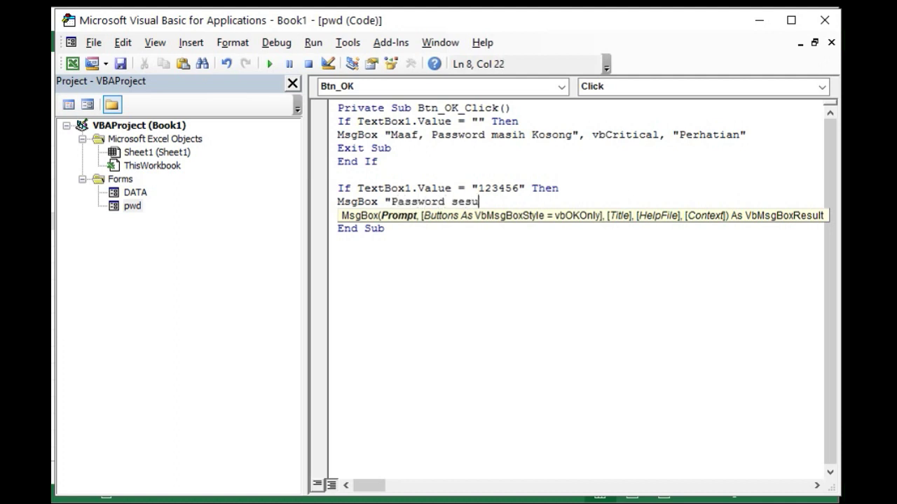
type("a")
type("i ")
type("silah")
type("kan klik ")
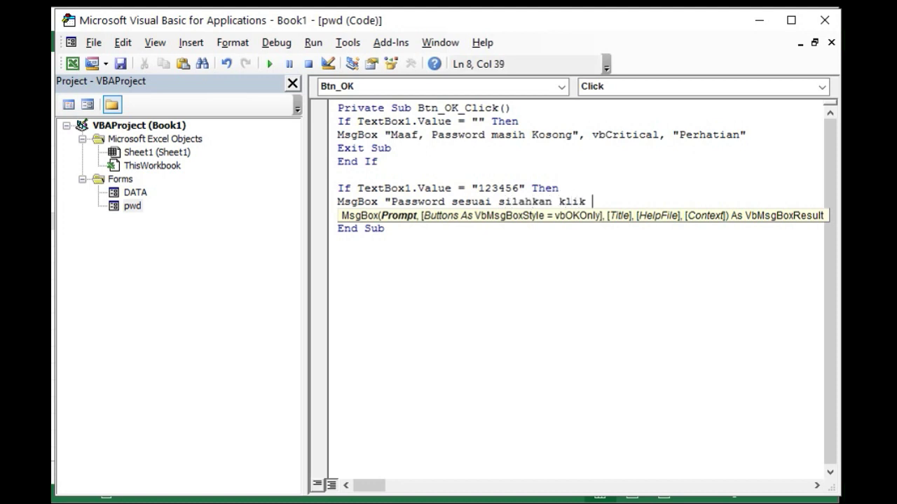
type("OK")
type(" untuk melanj")
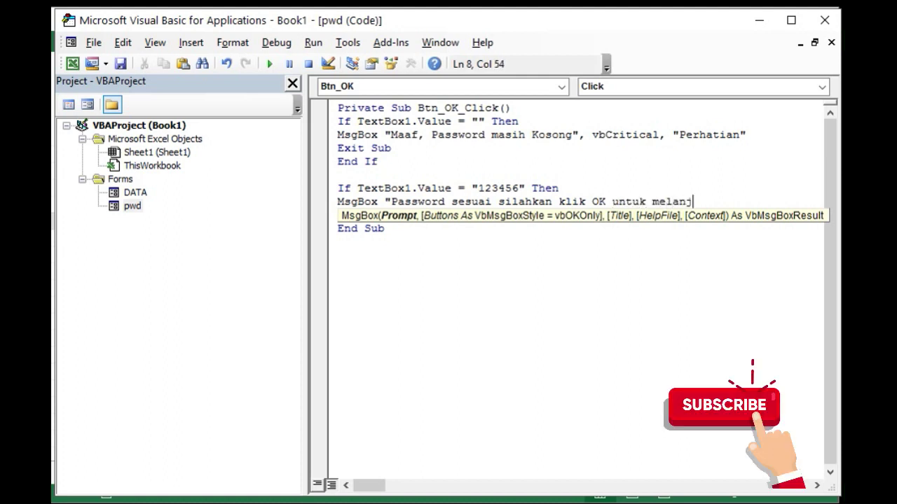
type("utkan")
type("\"")
type(".")
key("BackSpace")
key("BackSpace")
type(",V")
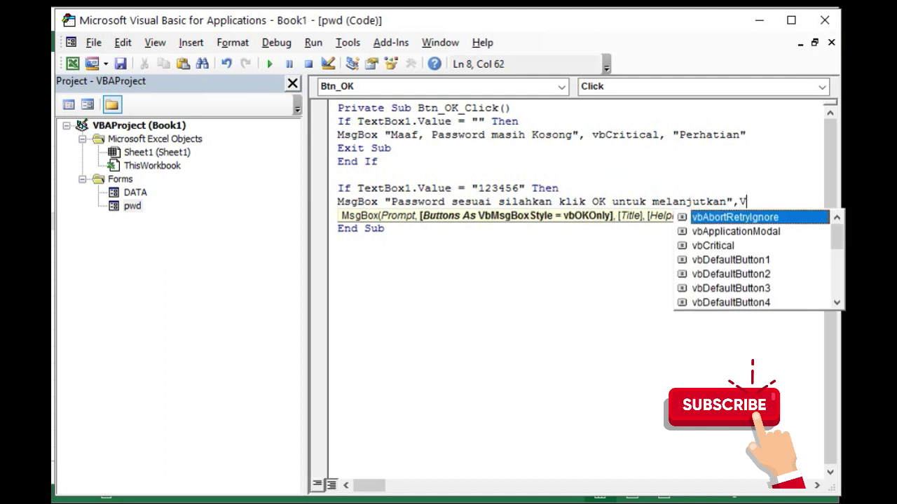
type("bIn")
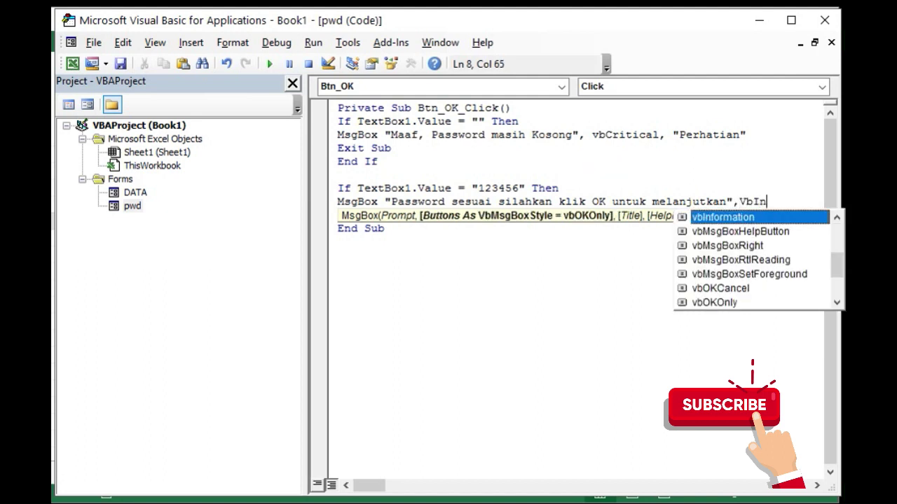
double_click(737, 219)
type(",\"P")
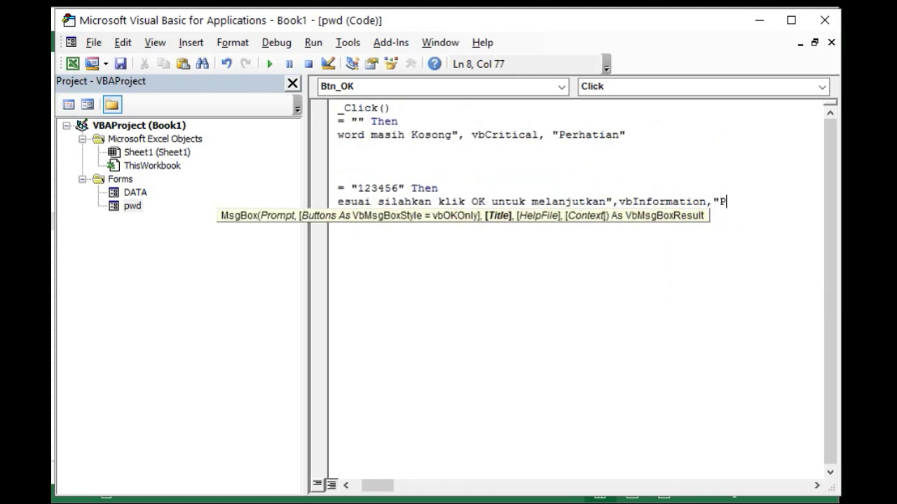
type("as")
type("sw")
key("BackSpace")
key("BackSpace")
type("s")
type("word")
type(" Bena")
type("r")
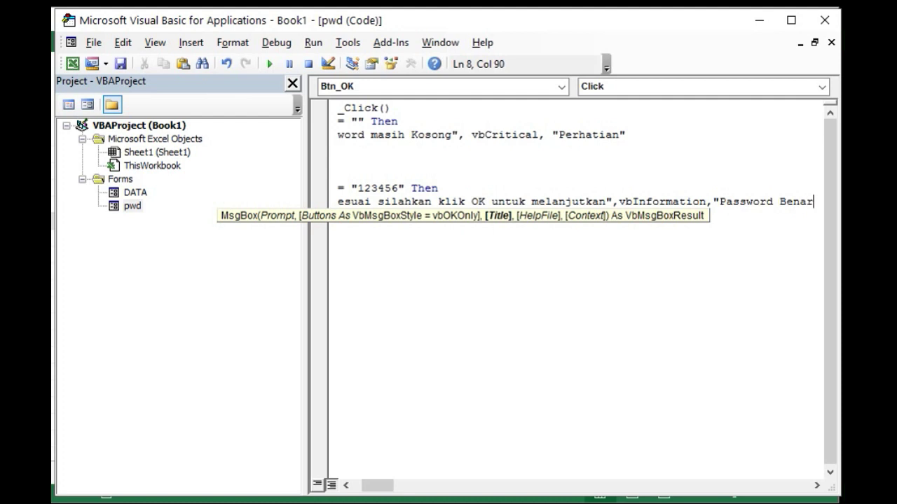
type("!\"")
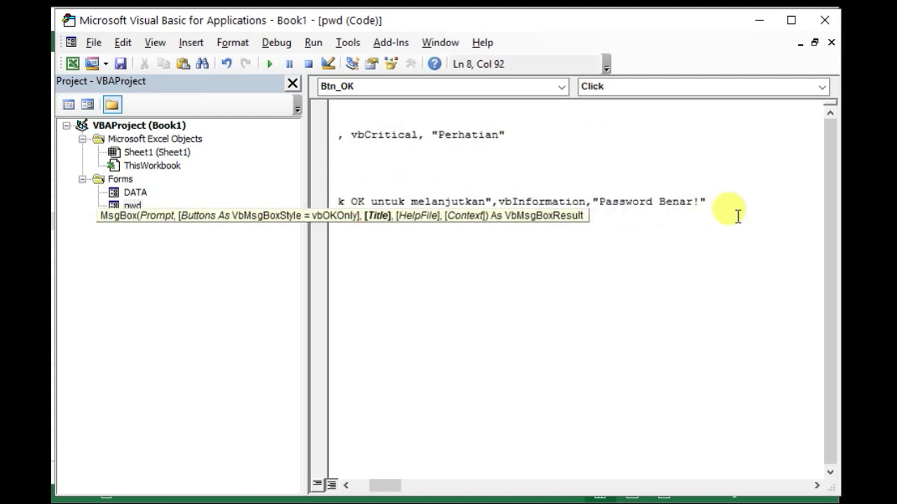
key("Return")
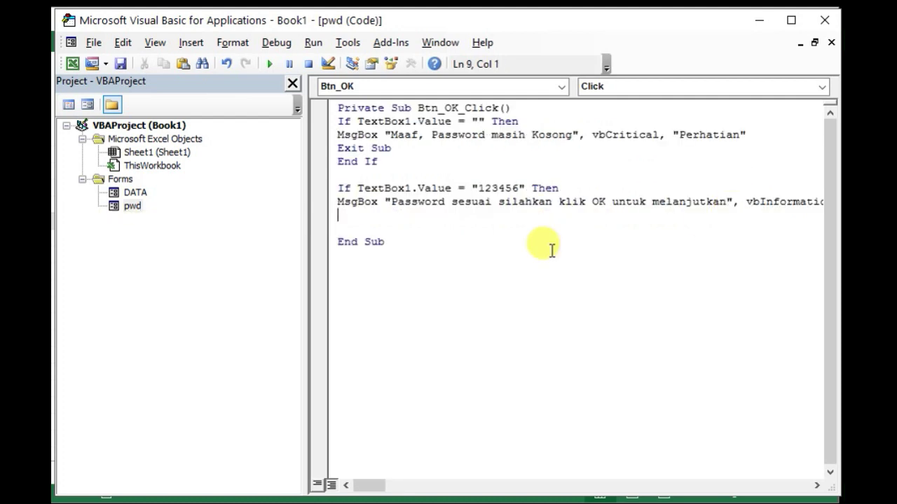
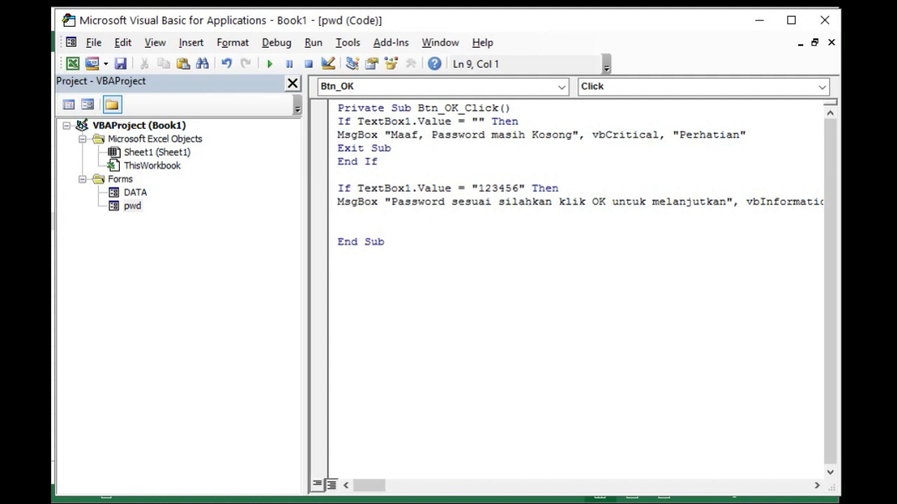
Below the success MsgBox, add the lines DATA.Tb_Nama.Value = Delete and Unload Me
type("dat")
type("a")
key("BackSpace")
key("BackSpace")
key("BackSpace")
key("BackSpace")
type("DATA")
type(".")
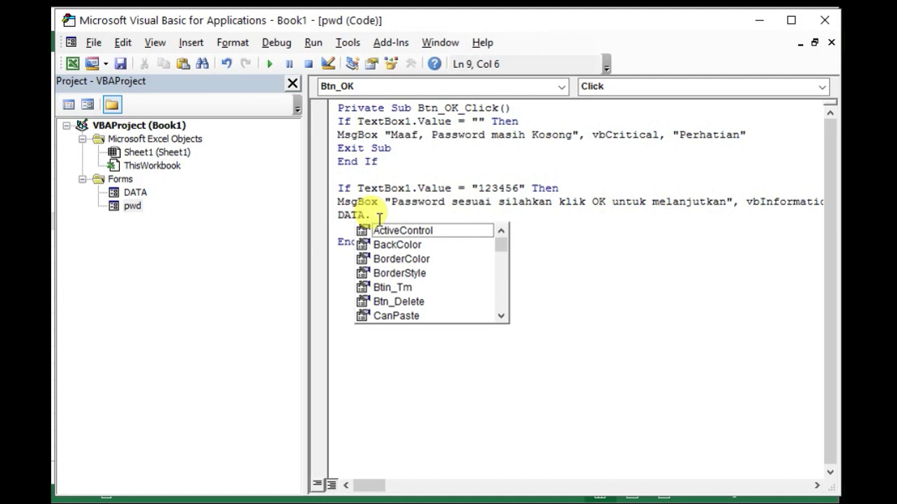
type("text")
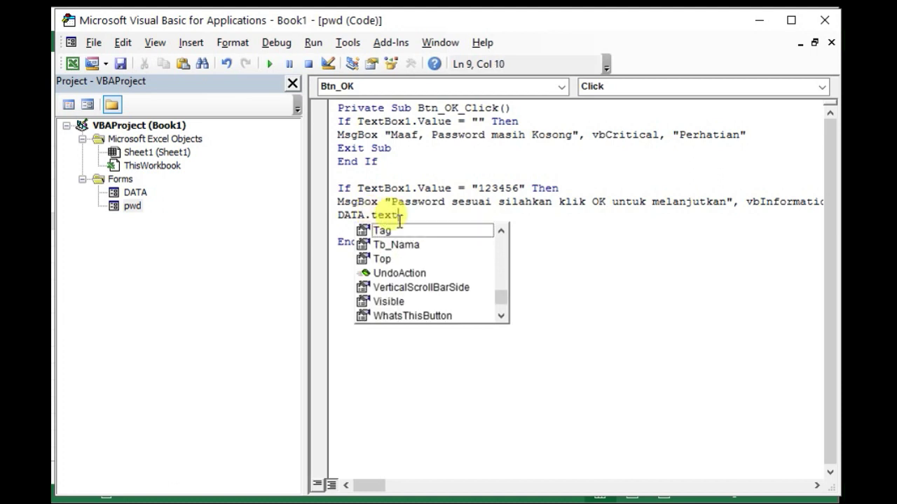
double_click(386, 245)
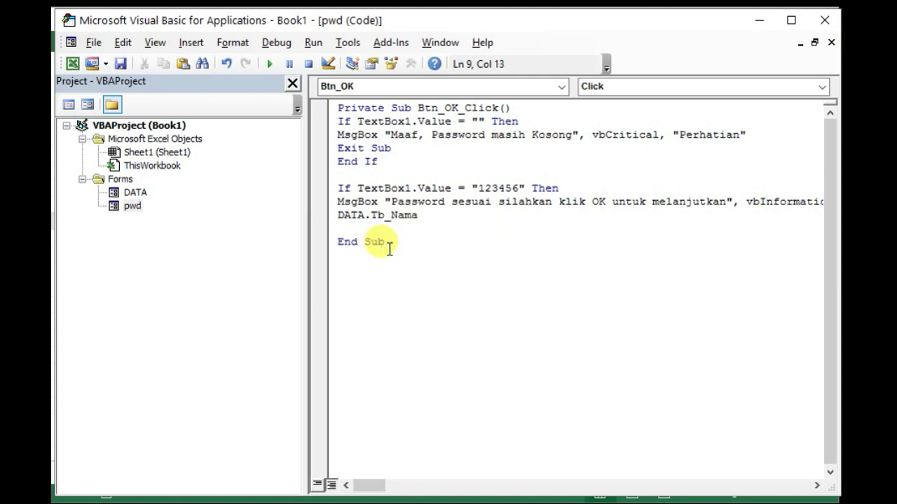
type(".value")
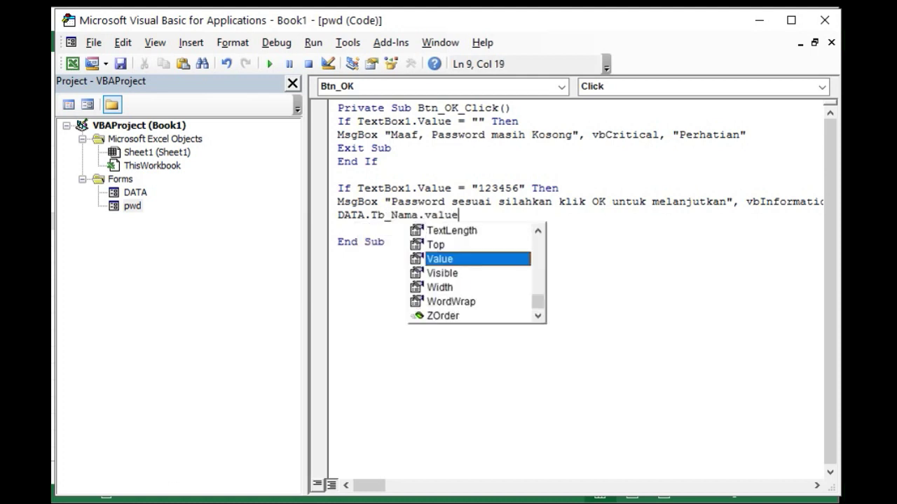
type("=d")
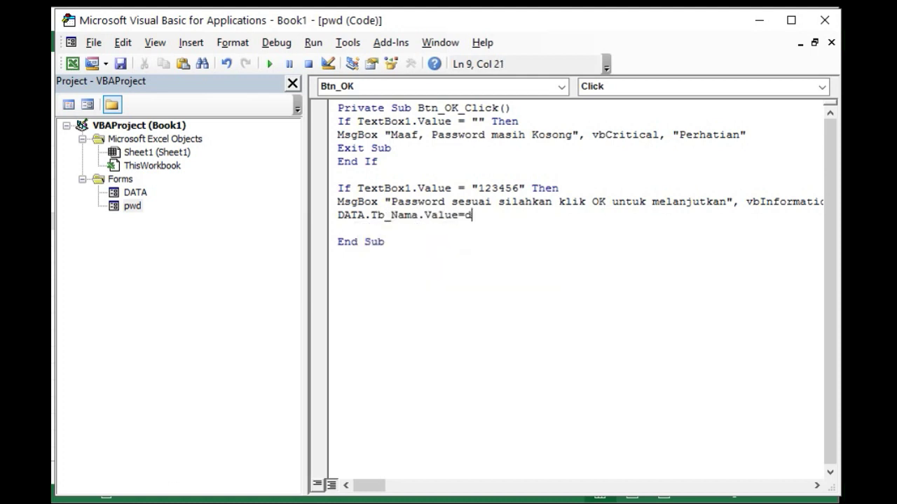
type("elete")
key("Return")
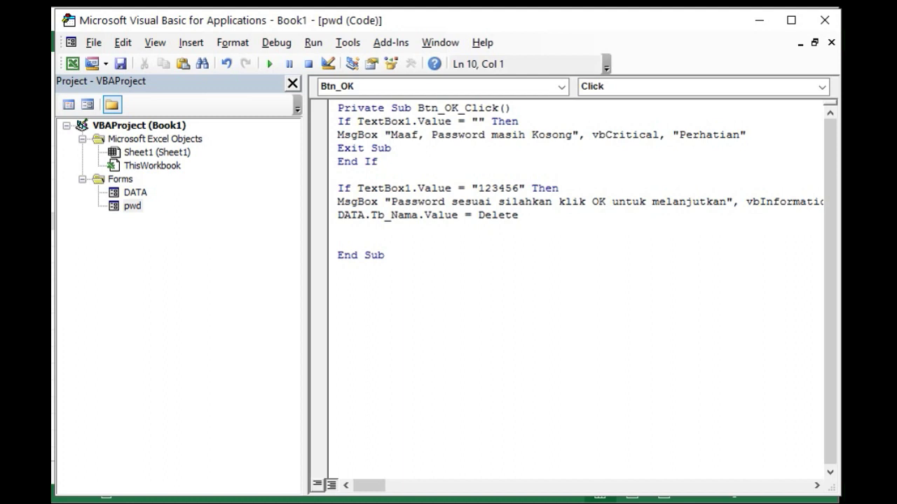
type("unl")
type("oad me")
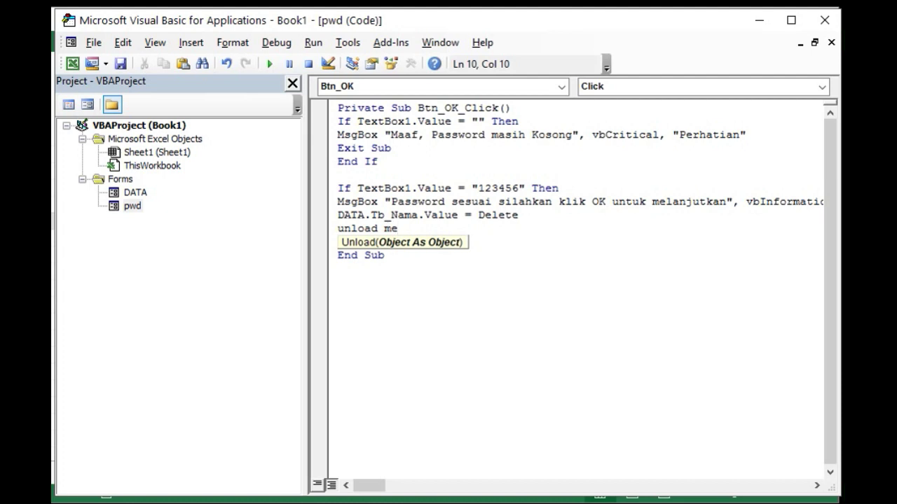
key("Return")
key("Return")
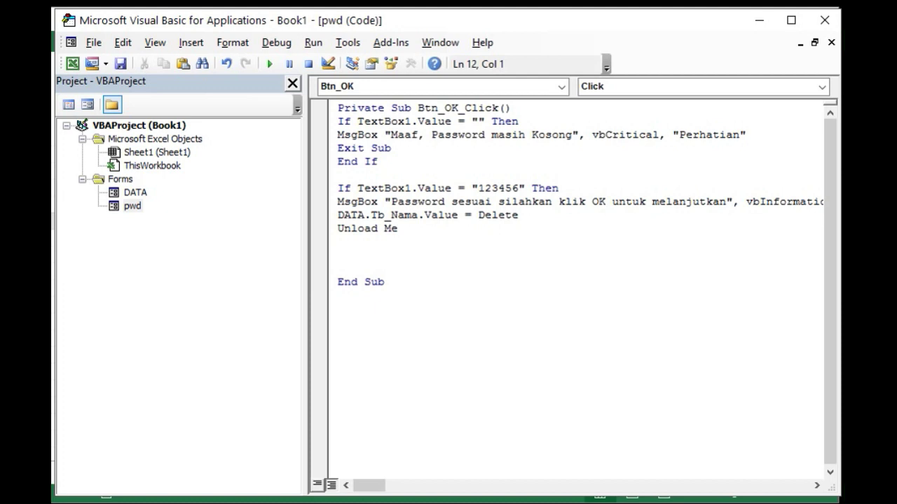
key("BackSpace")
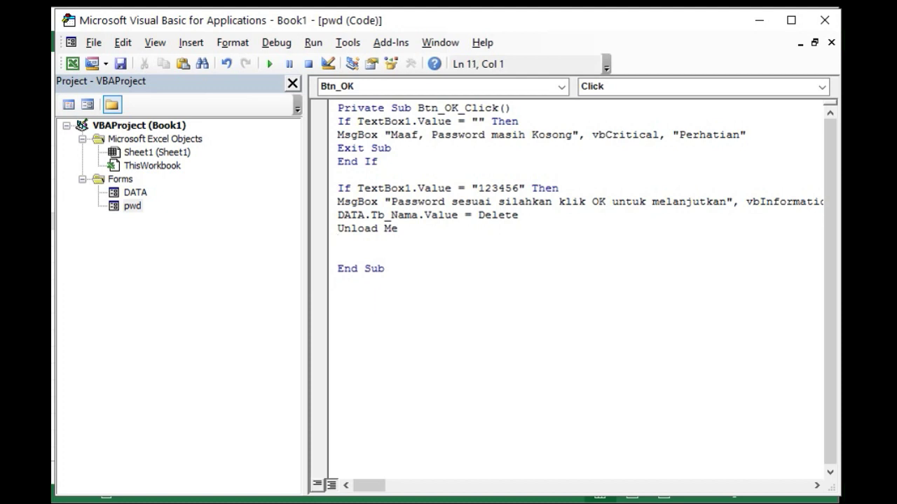
Add an Else branch with MsgBox "Maaf, Password anda salah", vbCritical, "Perhatian"
key("Return")
type("else")
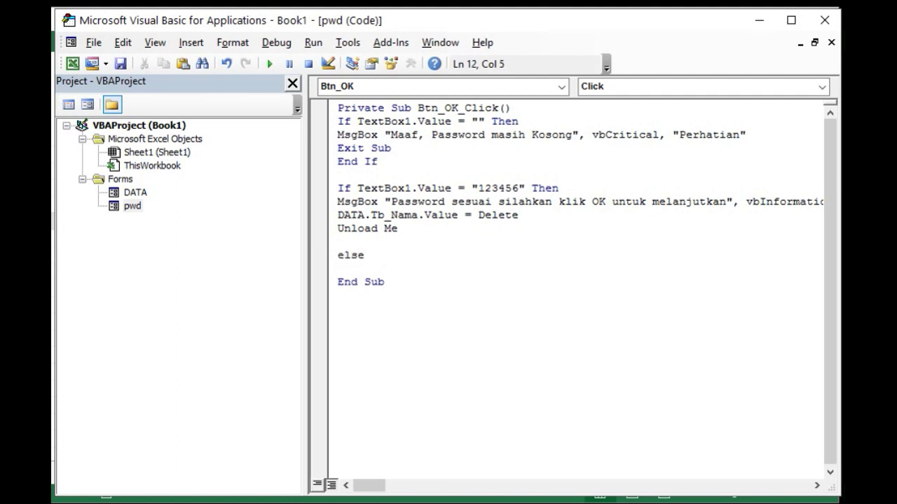
key("Return")
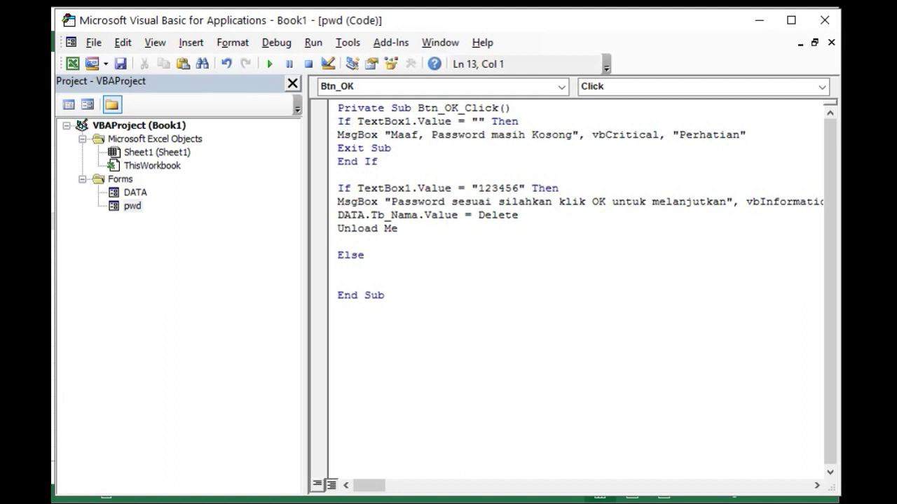
type("ms")
type("g")
type("Box")
key("BackSpace")
key("BackSpace")
type("ox\"")
type("Maaf, ")
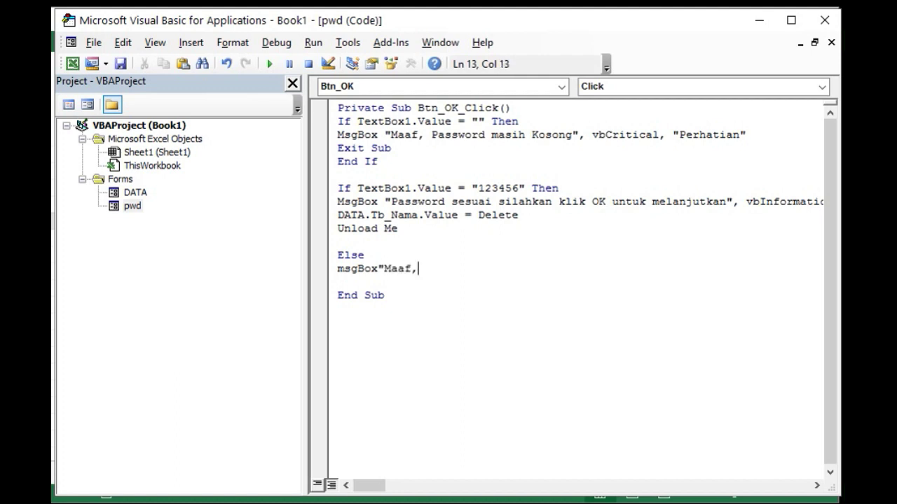
type("Pass")
type("o")
type("wr")
type("d ")
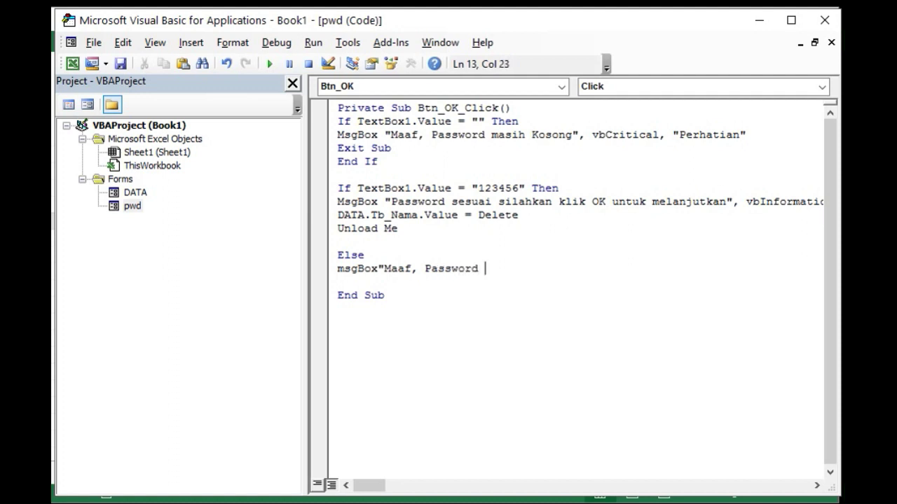
type("anda")
type(" salah")
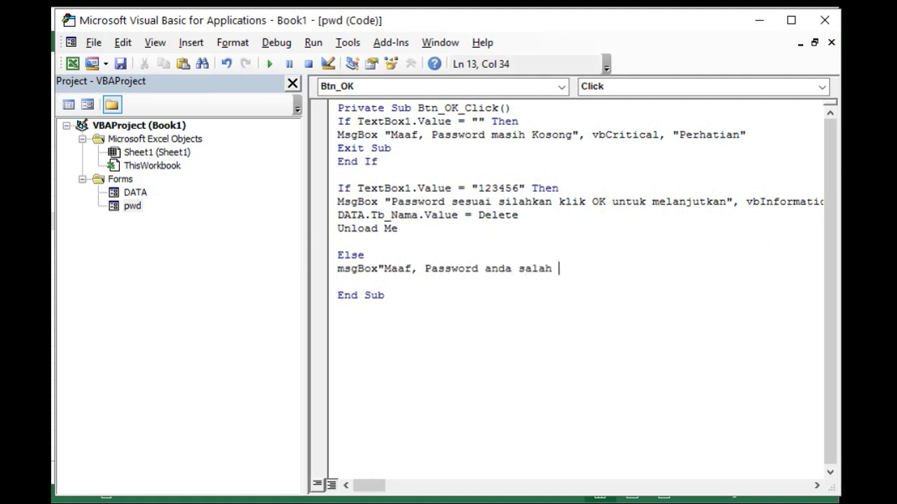
key("BackSpace")
type(",")
key("BackSpace")
type("\"")
type(",\"")
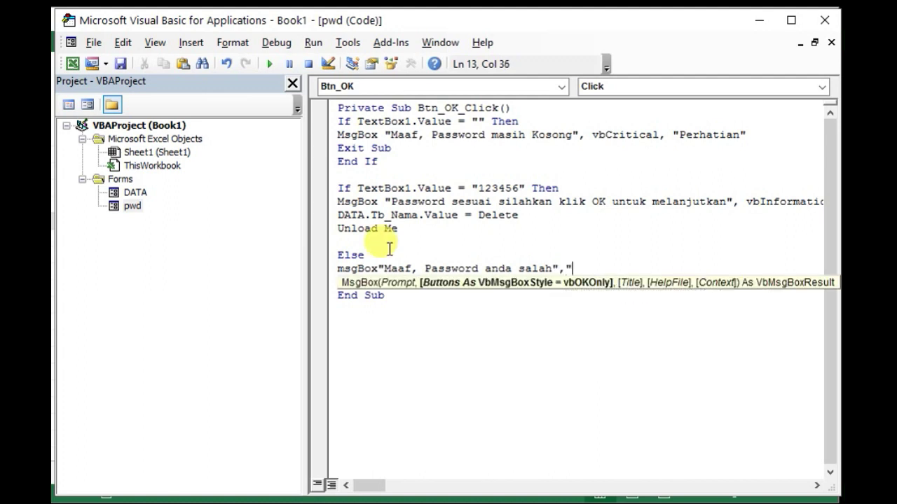
key("BackSpace")
type("vb")
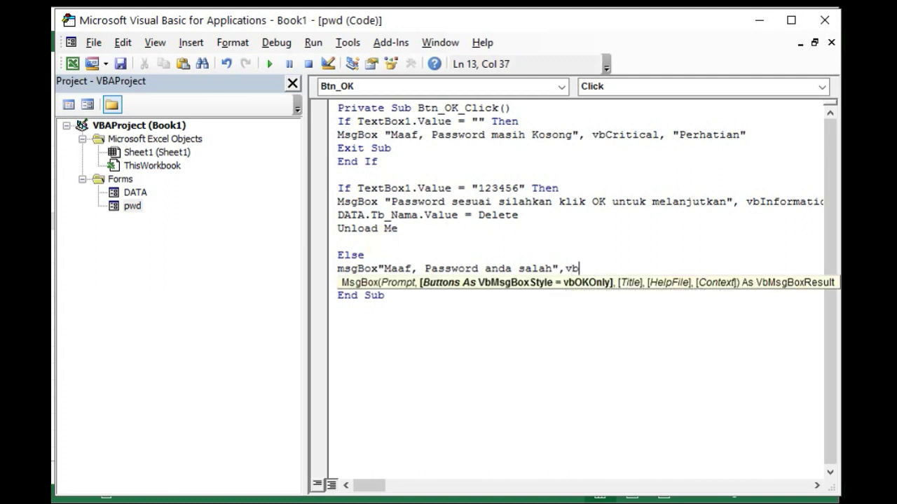
type("c")
type("ritica")
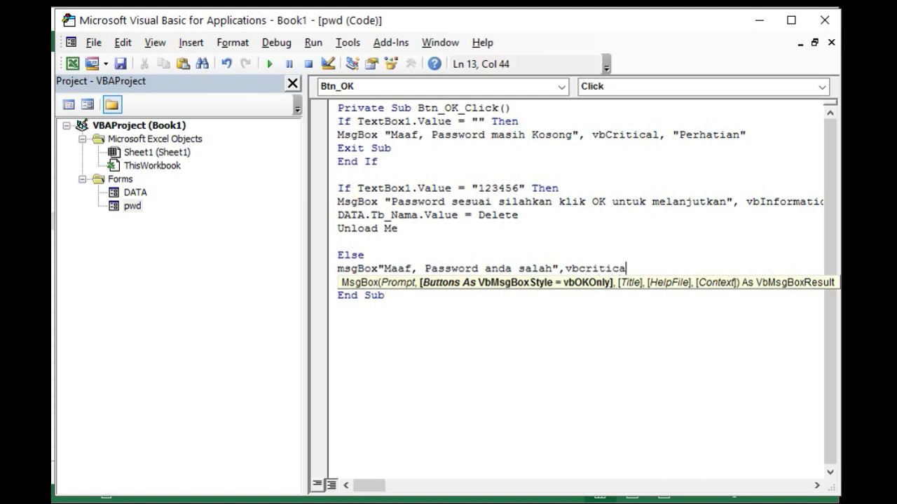
type("l,")
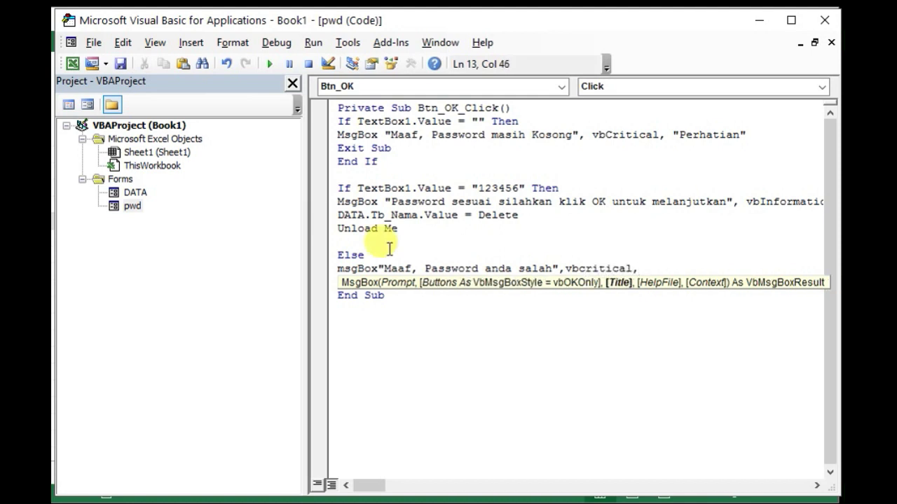
type("\"Perh")
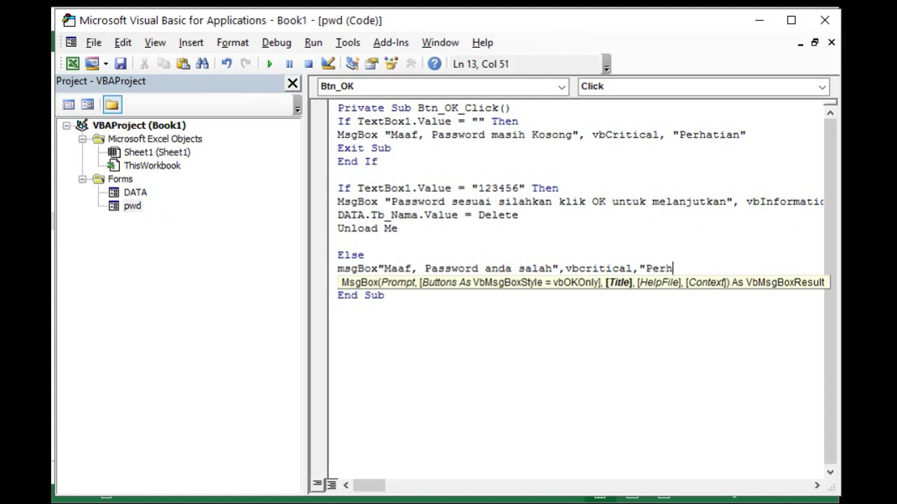
type("atian\"")
key("Return")
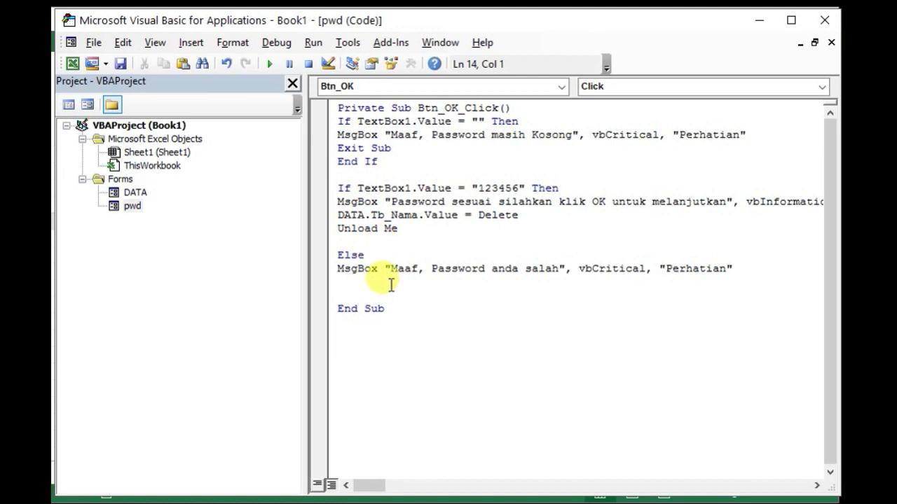
Add Exit Sub after the wrong-password message in the Else branch
type("exit ")
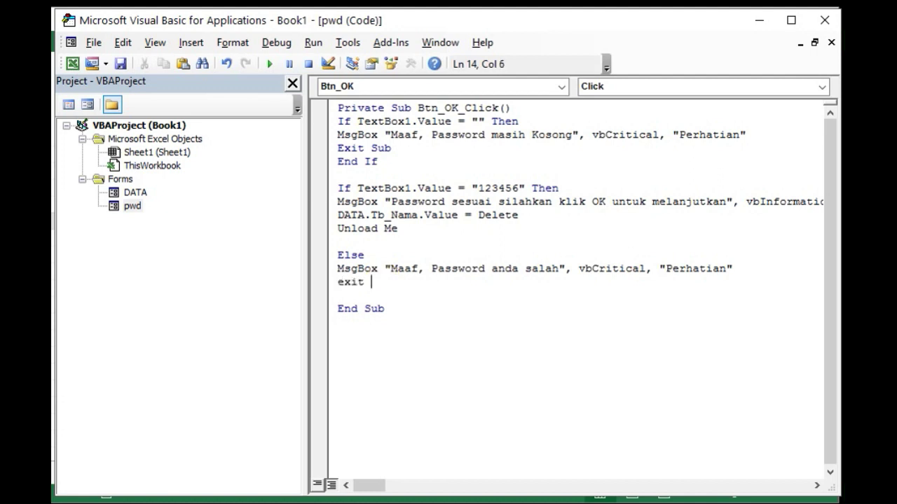
type("sub")
key("Return")
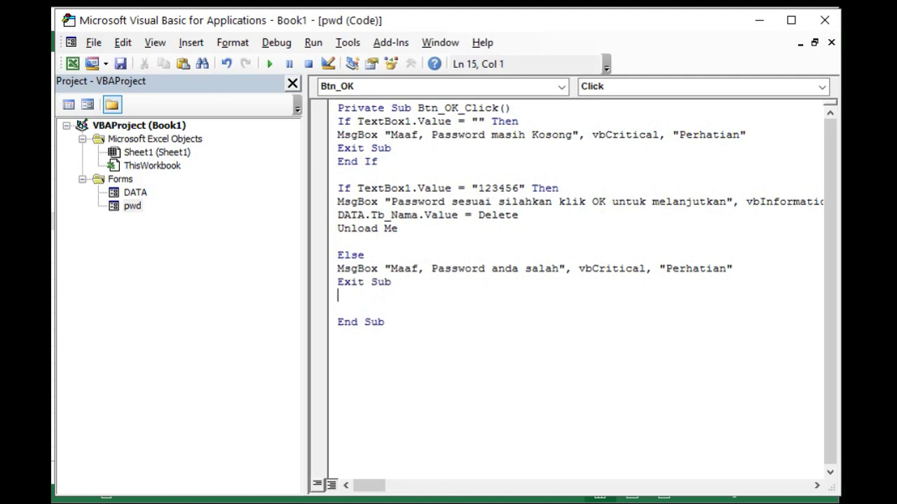
left_click(372, 309)
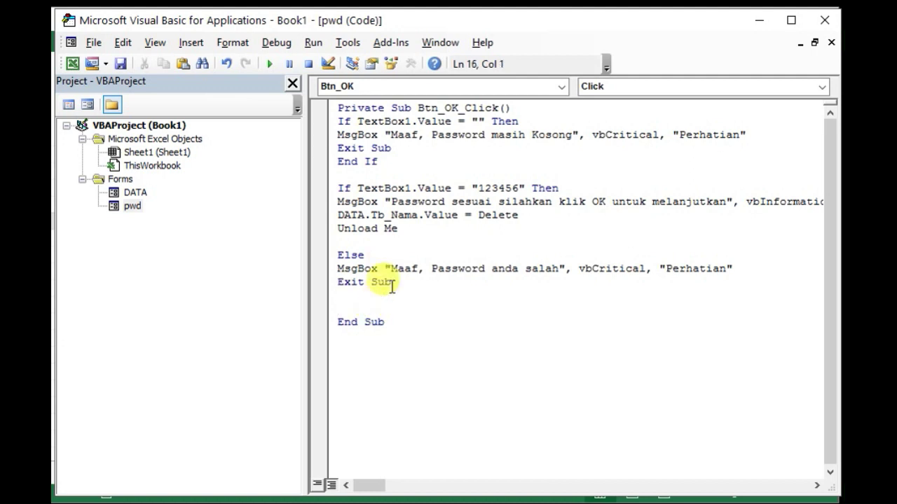
left_click(442, 174)
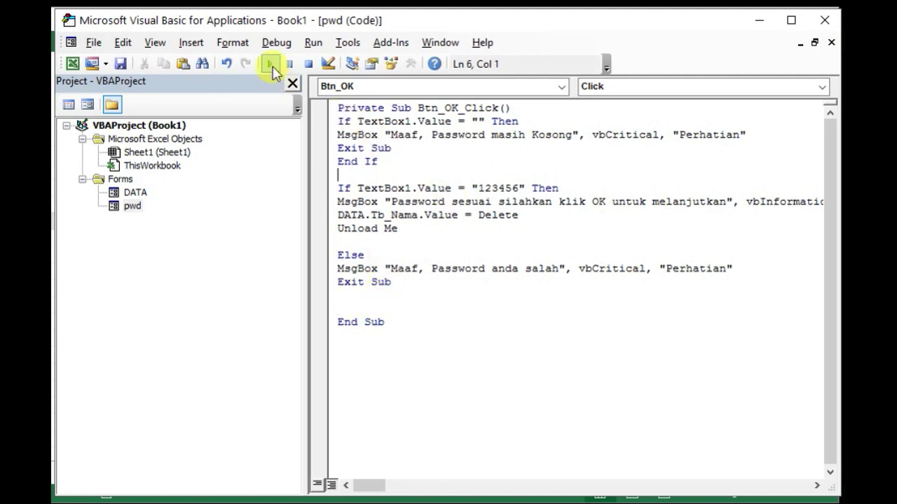
left_click(271, 66)
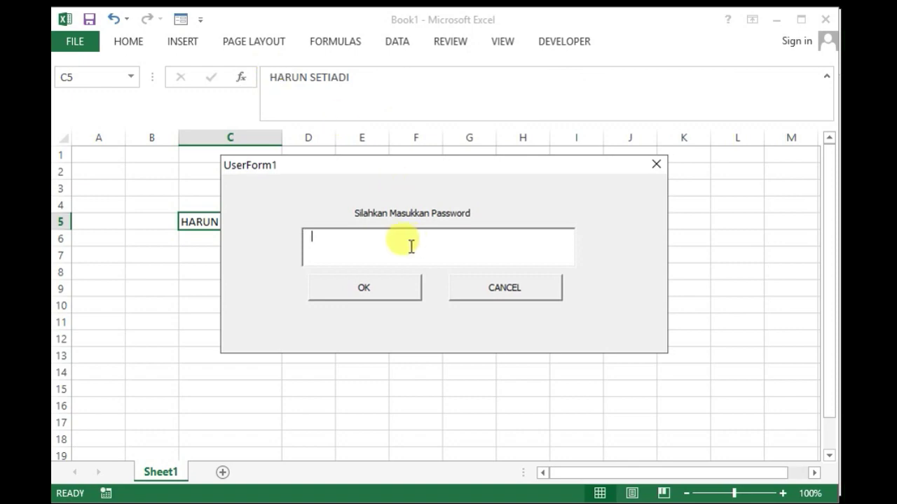
left_click(656, 164)
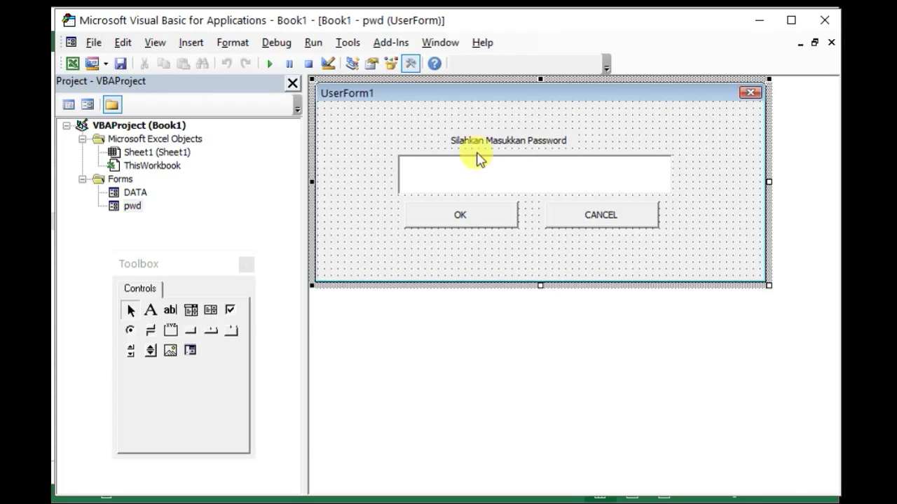
double_click(136, 193)
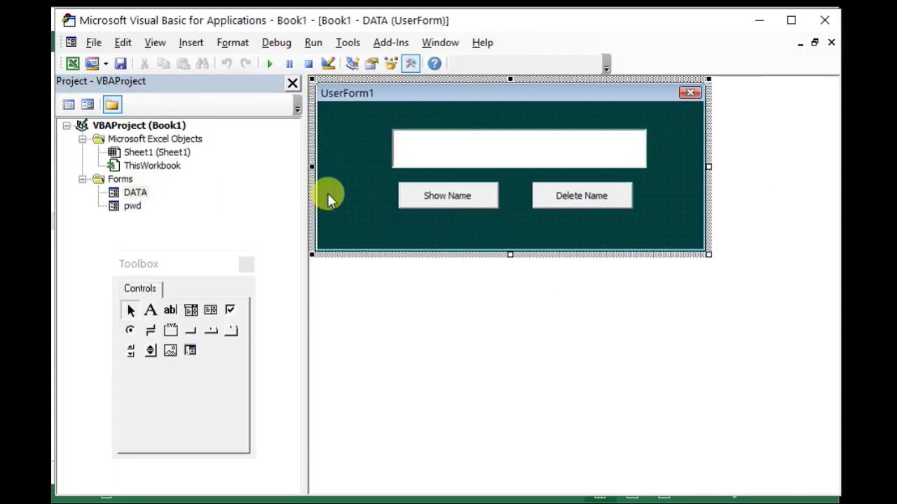
left_click(270, 63)
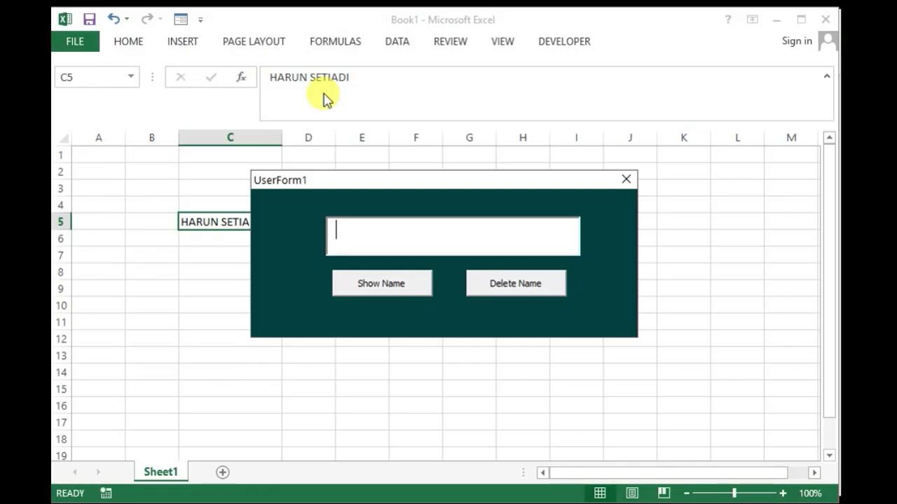
left_click(376, 288)
left_click(516, 285)
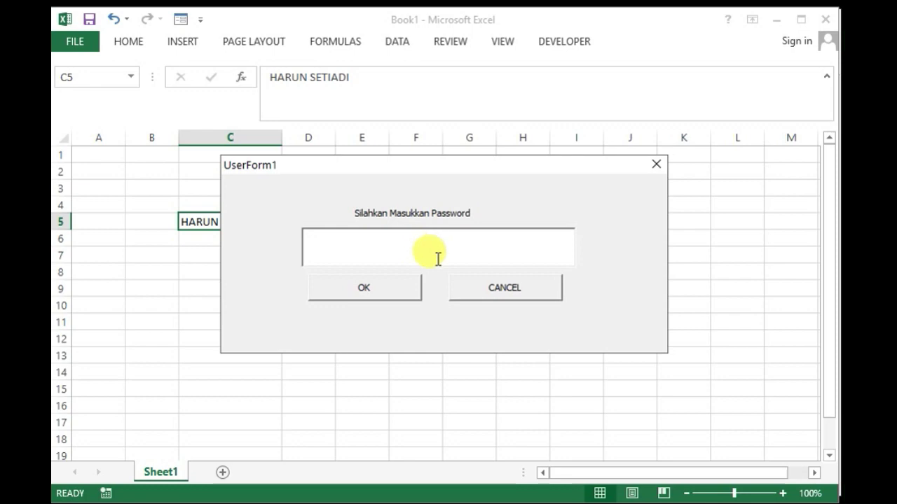
type("1")
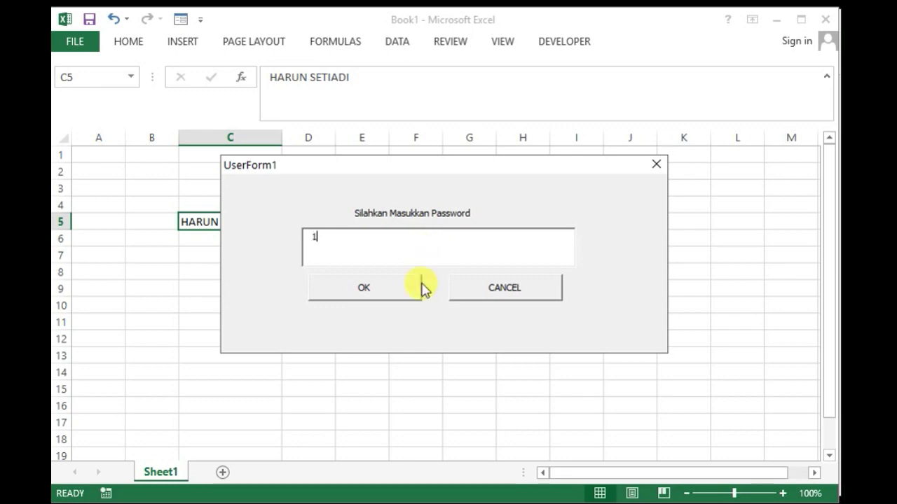
left_click(405, 292)
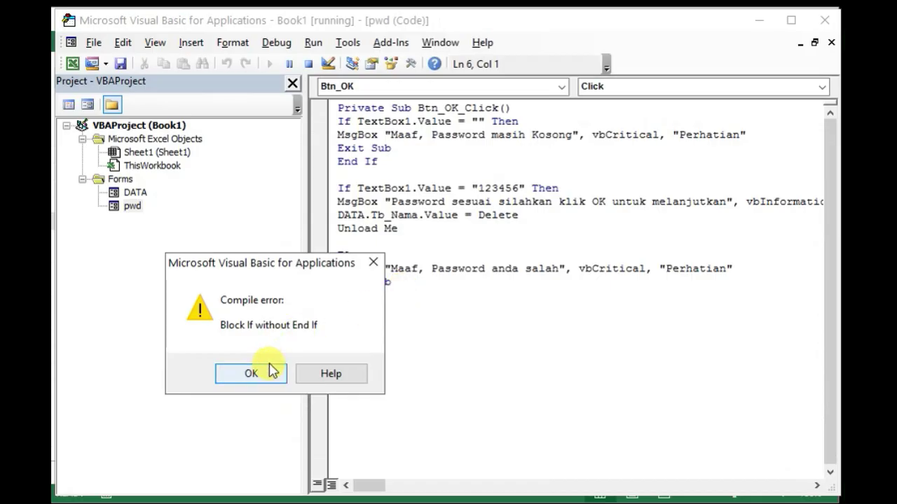
Dismiss the compile error and add End If before End Sub in Btn_OK_Click
left_click(266, 366)
left_click(391, 189)
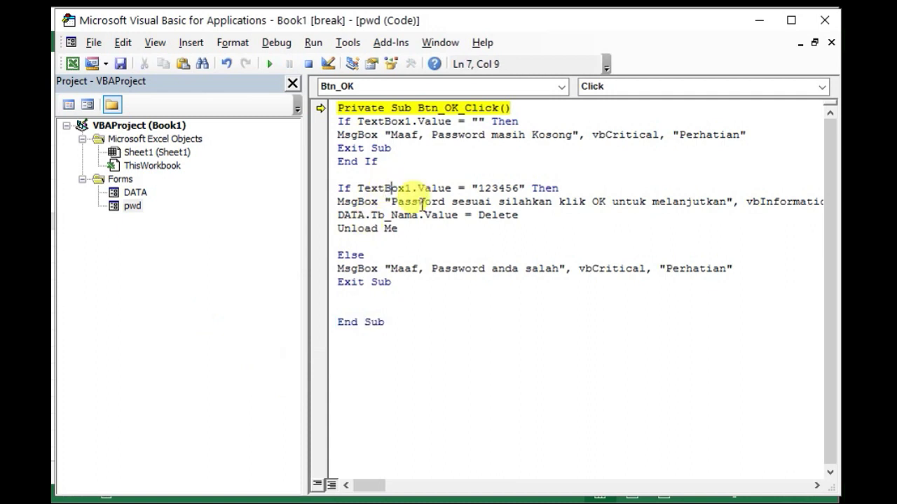
left_click(409, 229)
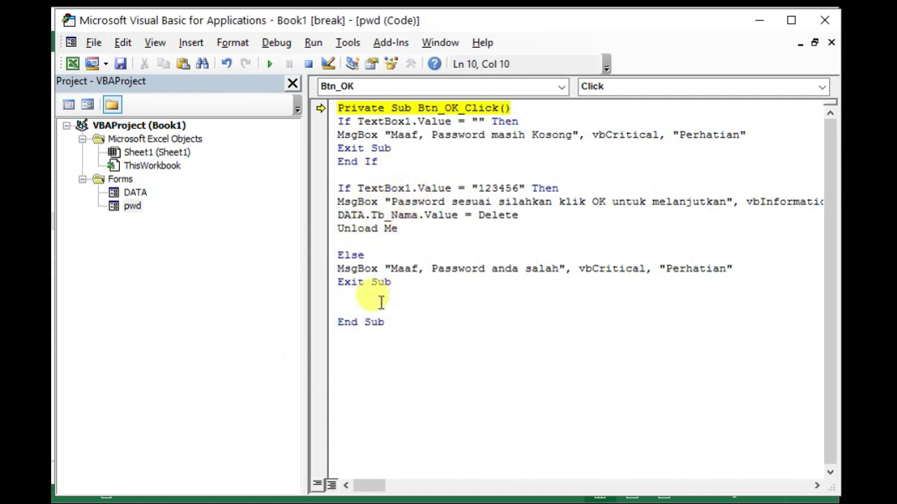
left_click(340, 295)
type("end if")
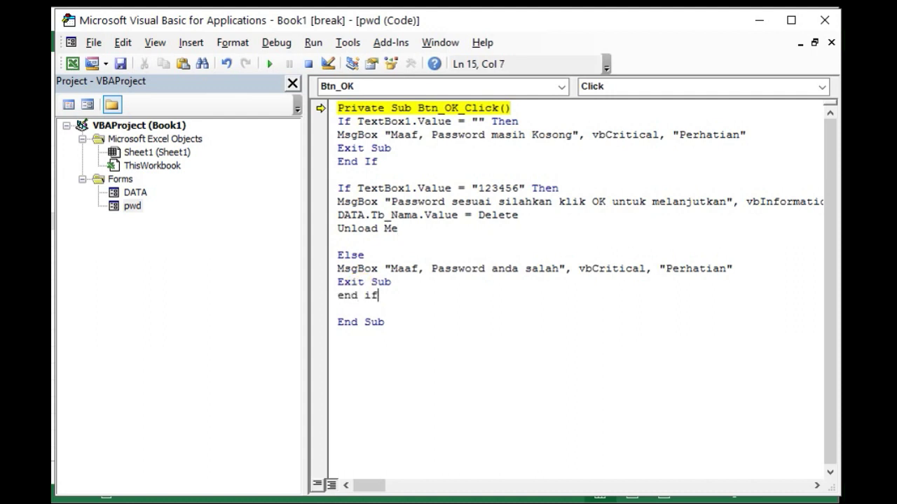
left_click(412, 229)
Resume the run and submit the wrong password 1
left_click(269, 64)
type("1")
key("Return")
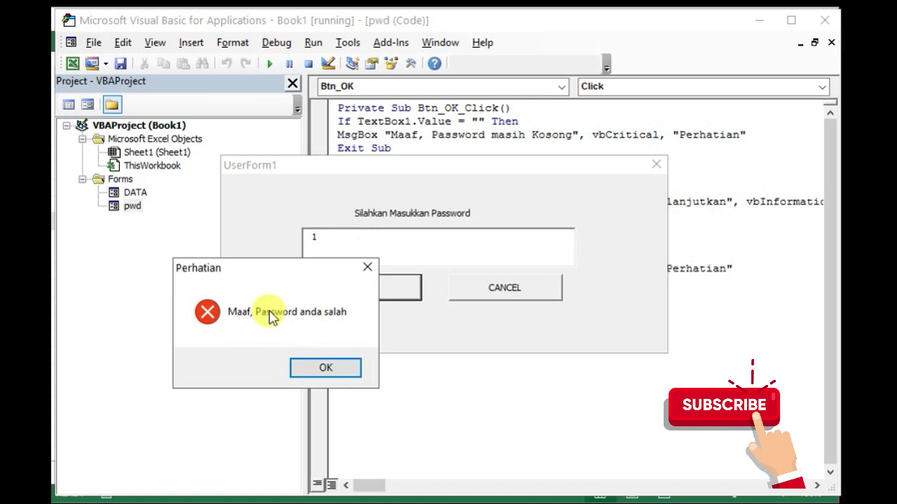
Dismiss the wrong-password message, then submit an empty password and close its message
left_click(337, 368)
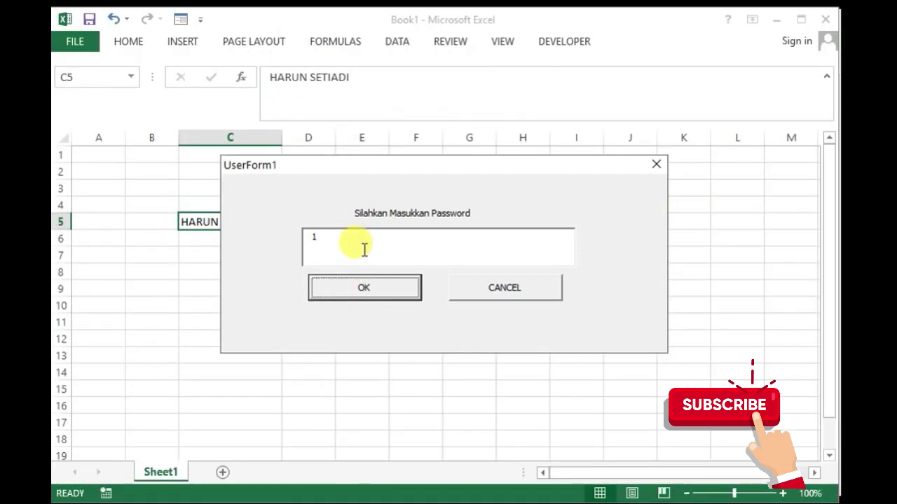
left_click(358, 238)
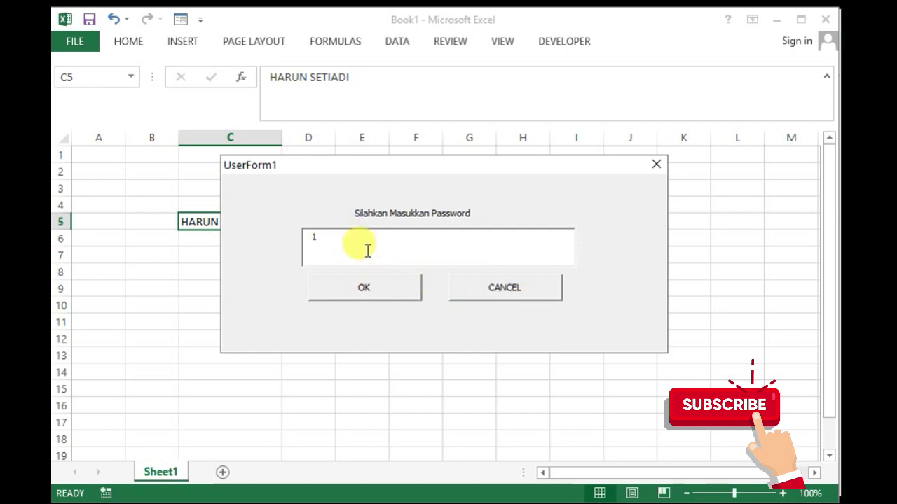
key("BackSpace")
left_click(362, 292)
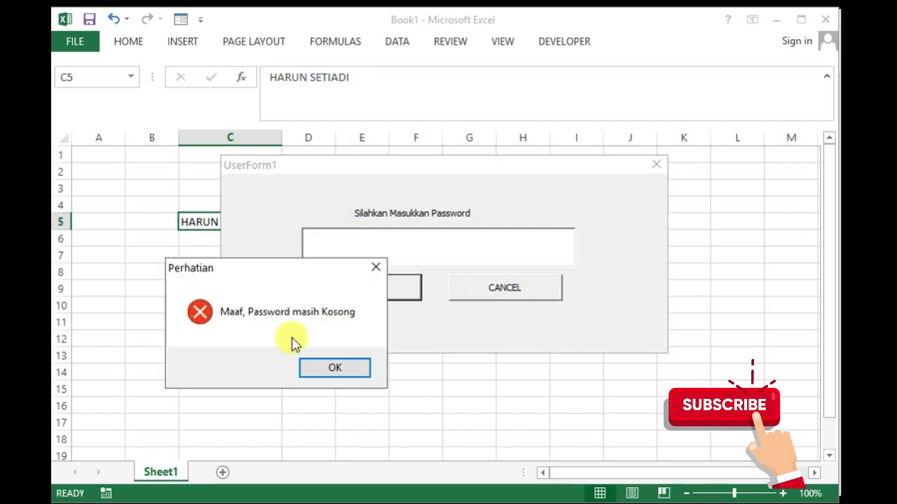
left_click(375, 266)
mouse_move(377, 163)
left_mouse_down()
mouse_move(432, 323)
mouse_move(379, 322)
left_mouse_up()
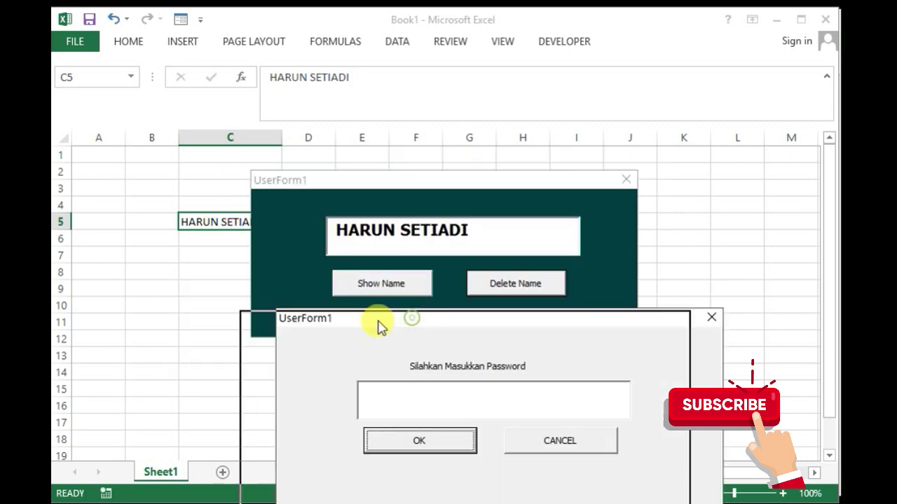
left_click(374, 409)
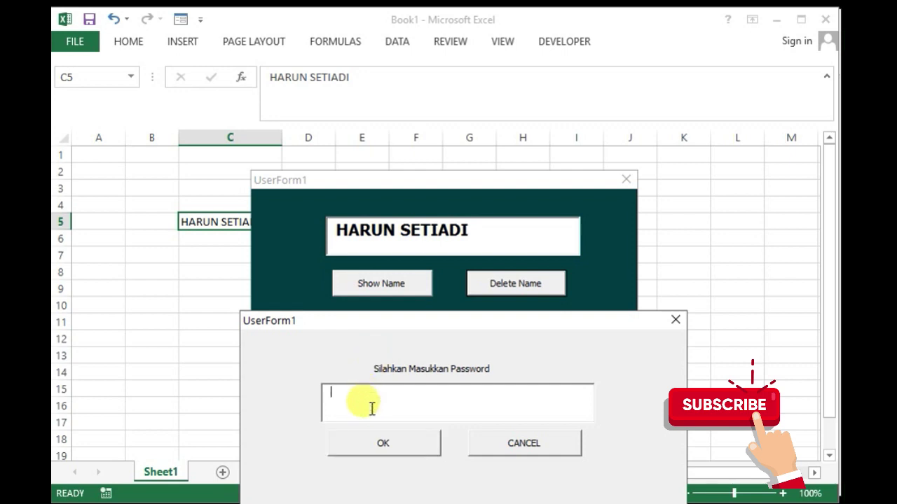
type("12")
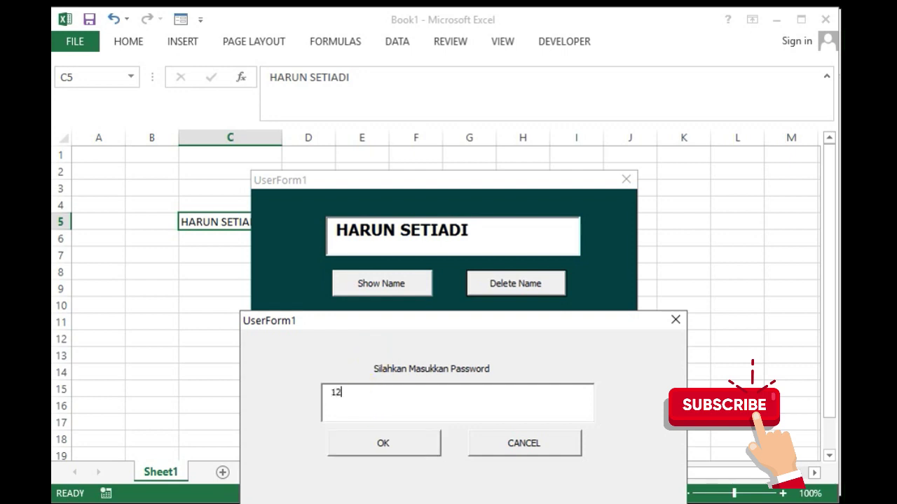
type("3456")
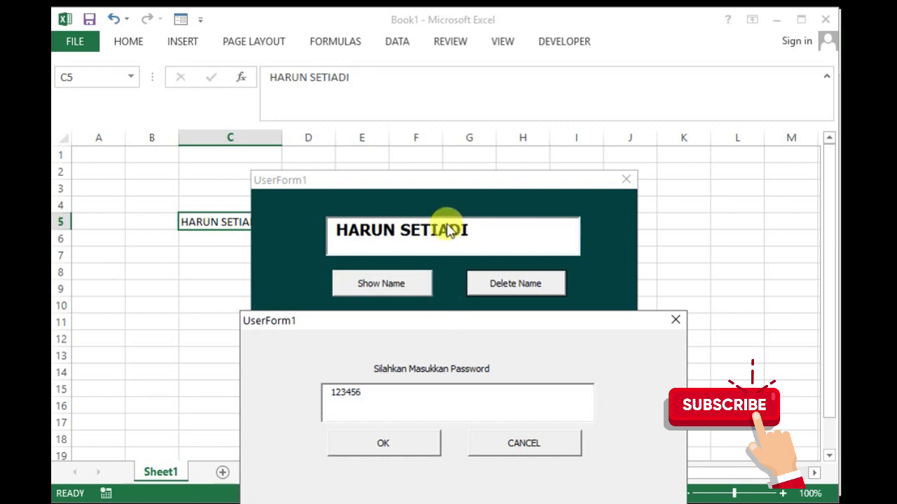
left_click(385, 446)
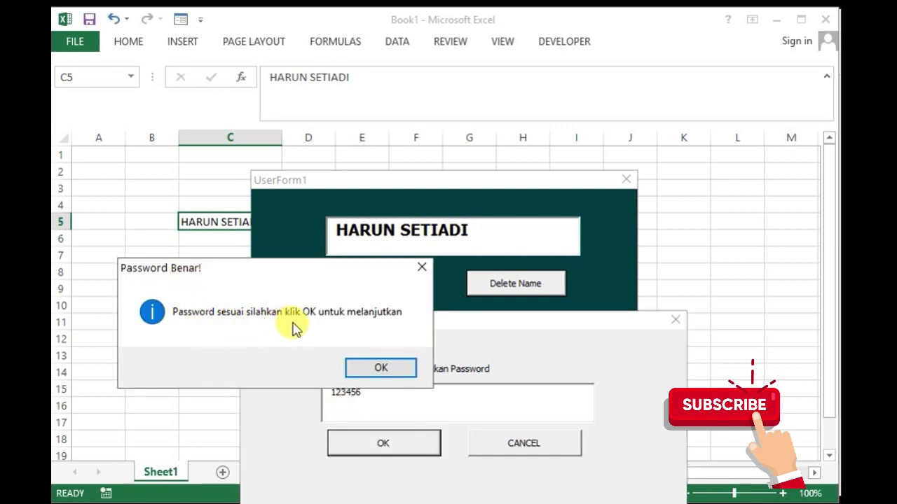
left_click(363, 370)
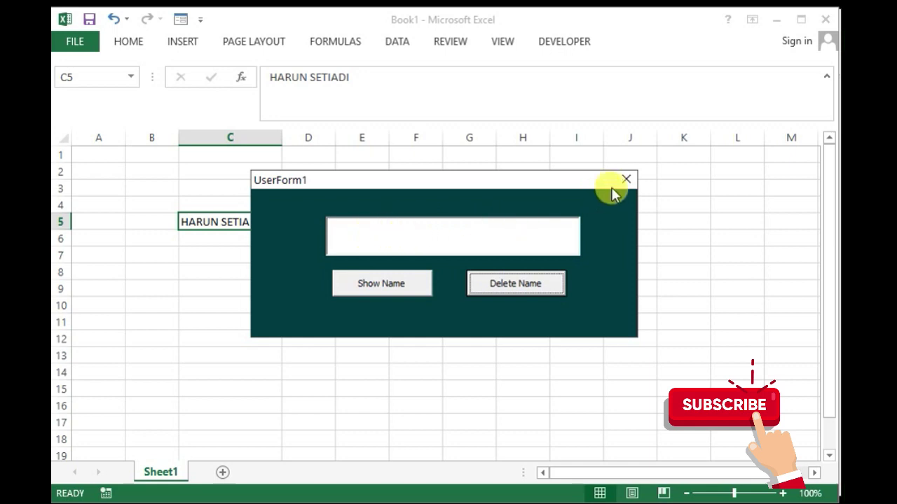
left_click(354, 284)
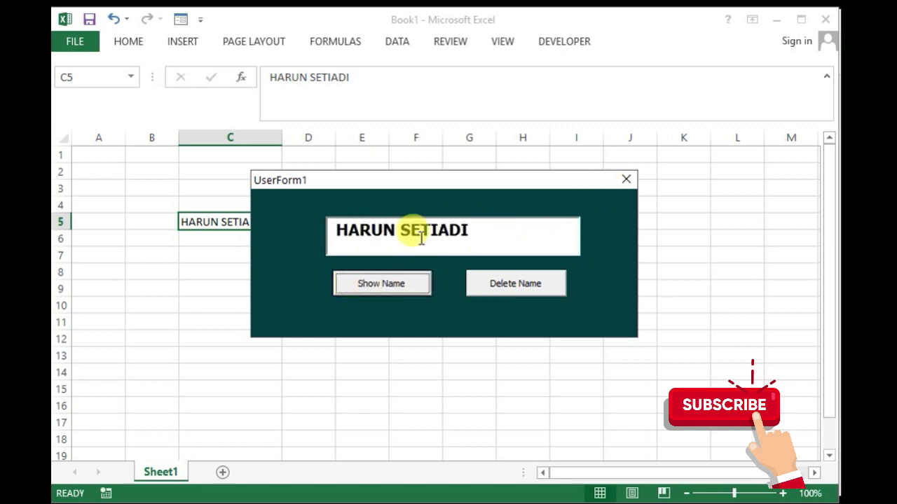
Add Unload Me to Btin_Cancel_Click on the pwd form, then run the DATA form again
left_click(627, 180)
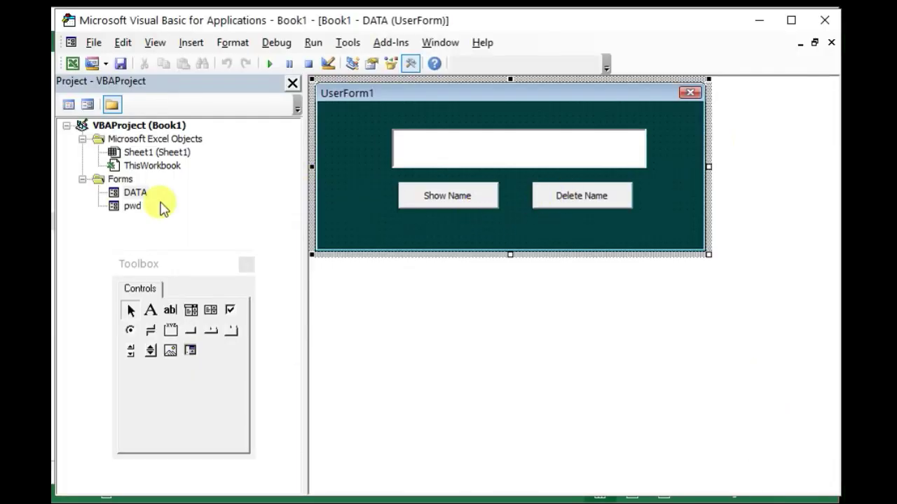
double_click(120, 206)
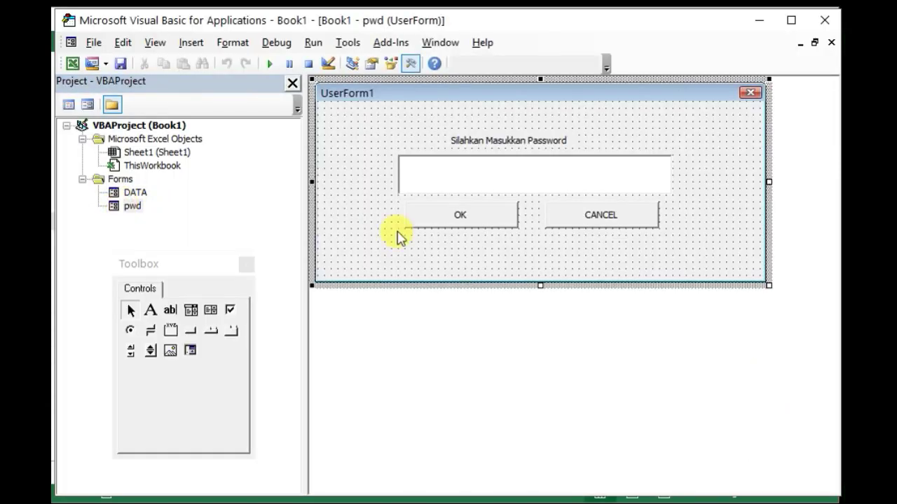
left_click(585, 214)
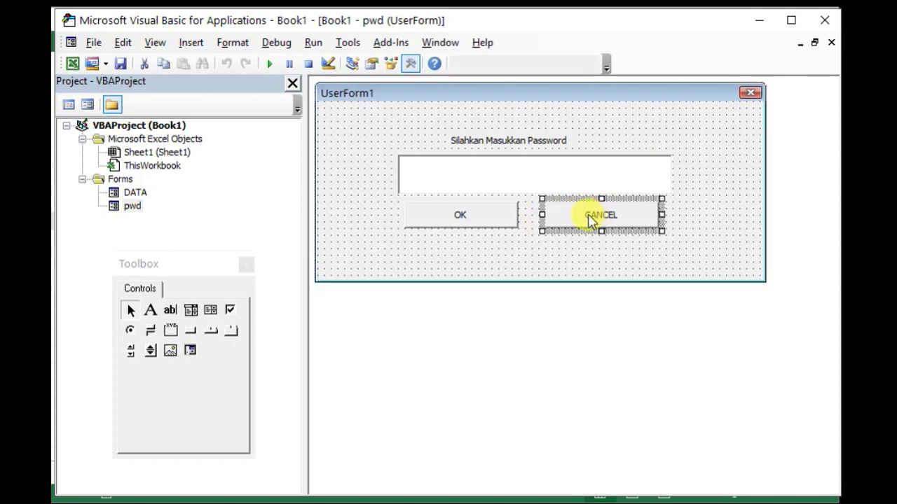
double_click(588, 217)
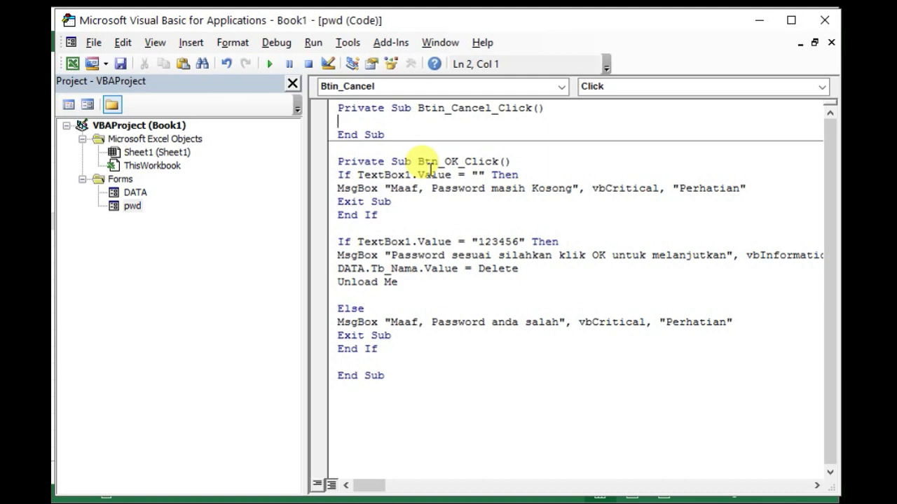
type("u")
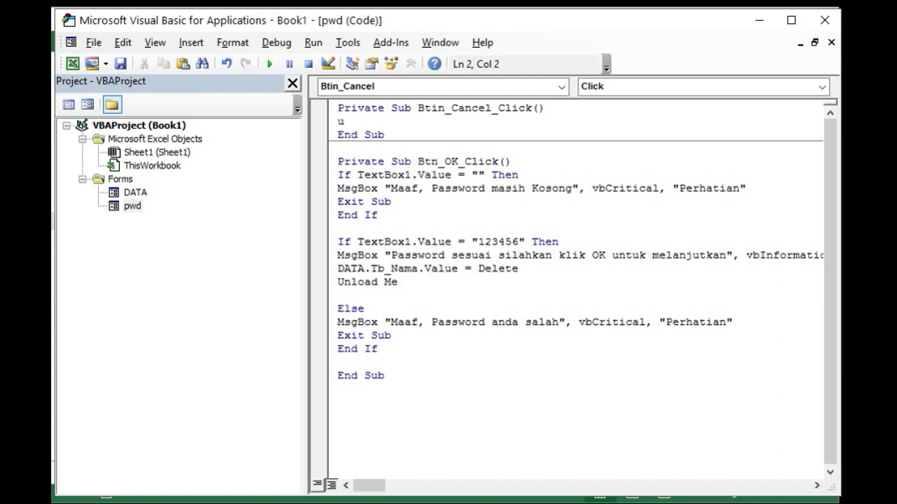
type("nload me")
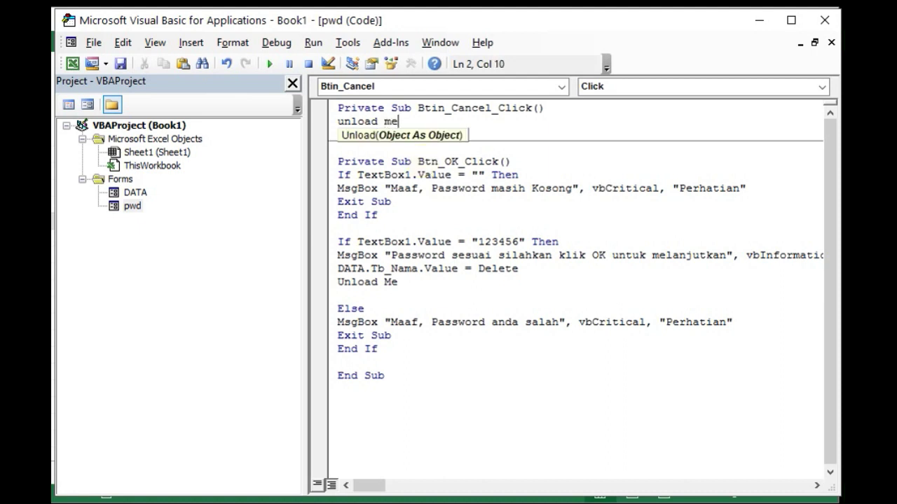
left_click(448, 214)
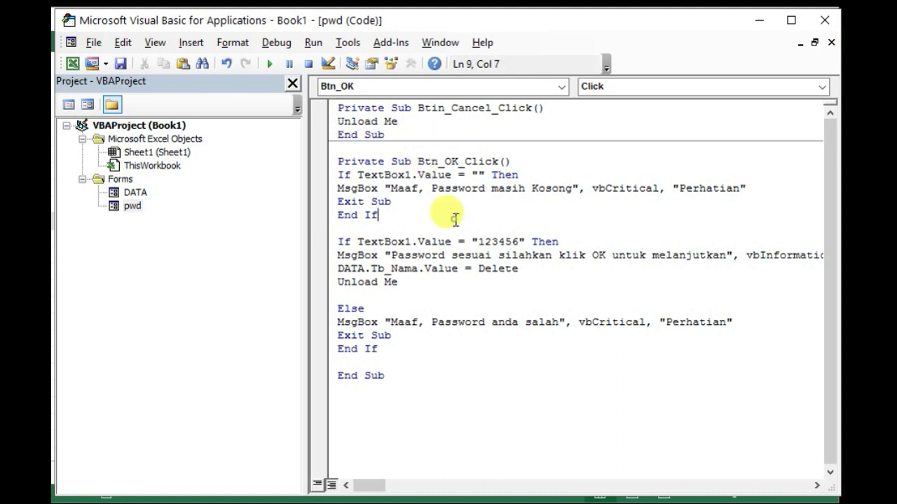
double_click(138, 194)
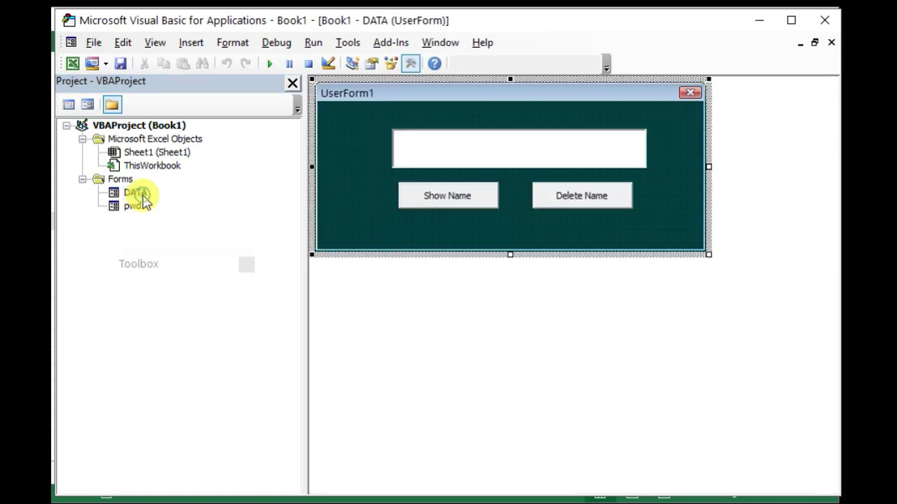
left_click(269, 64)
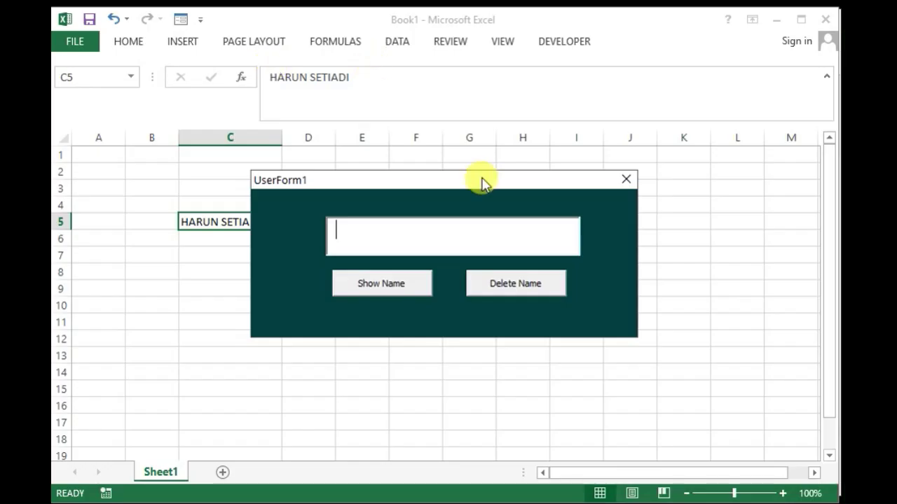